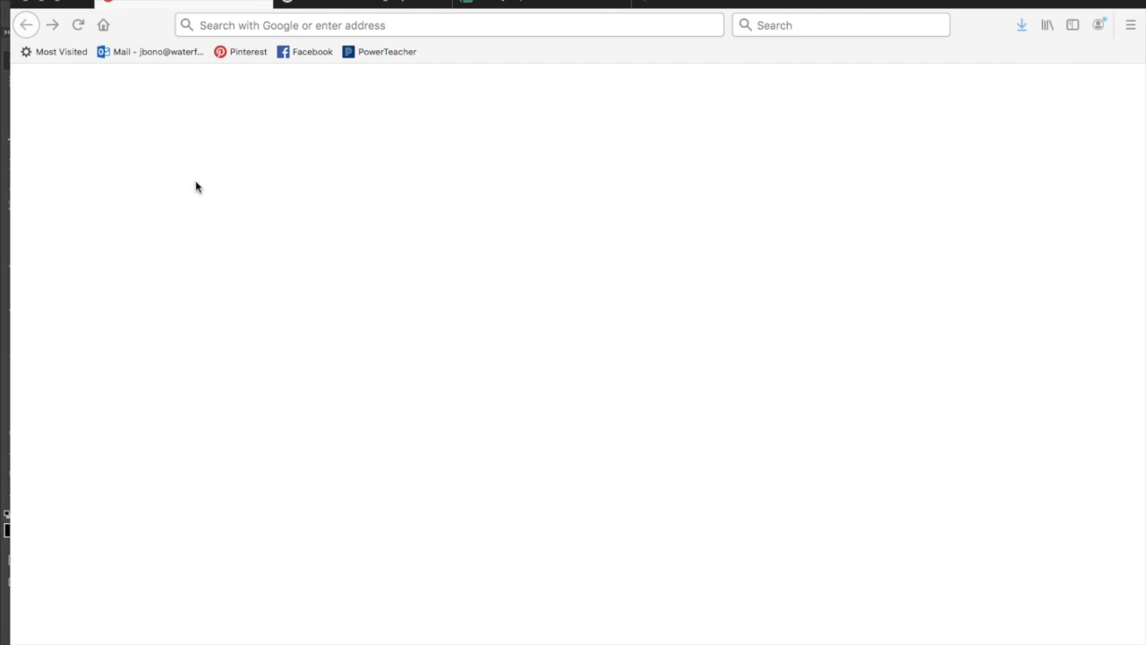
- Search Google for sam hunt
click(220, 27)
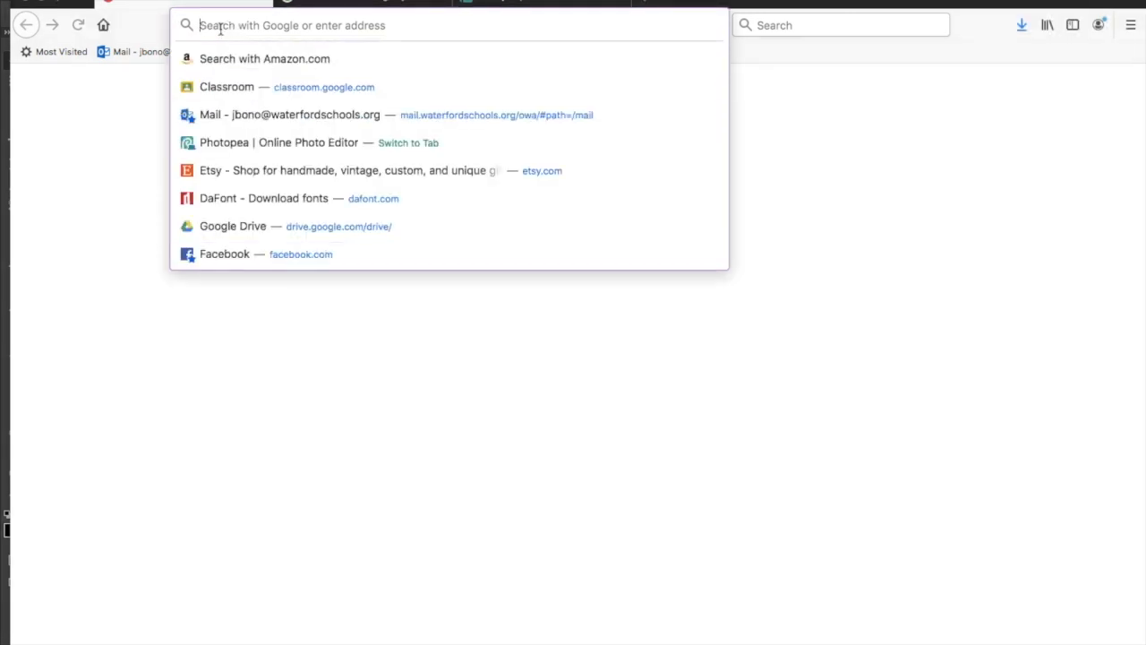
text(sam h)
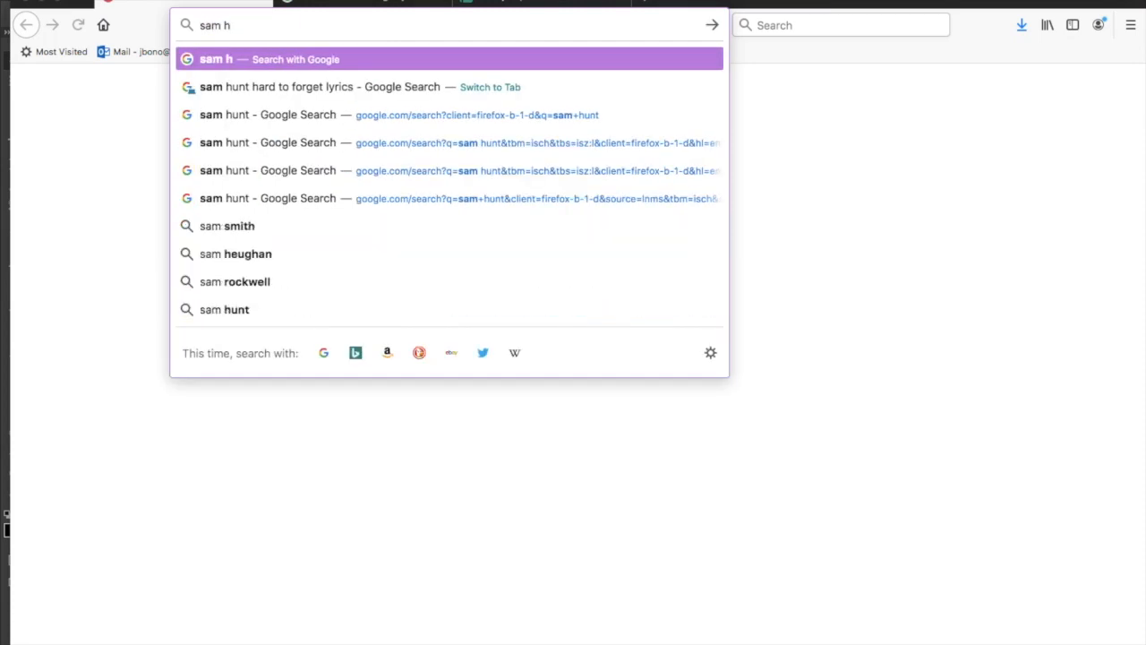
text(unt)
key(Return)
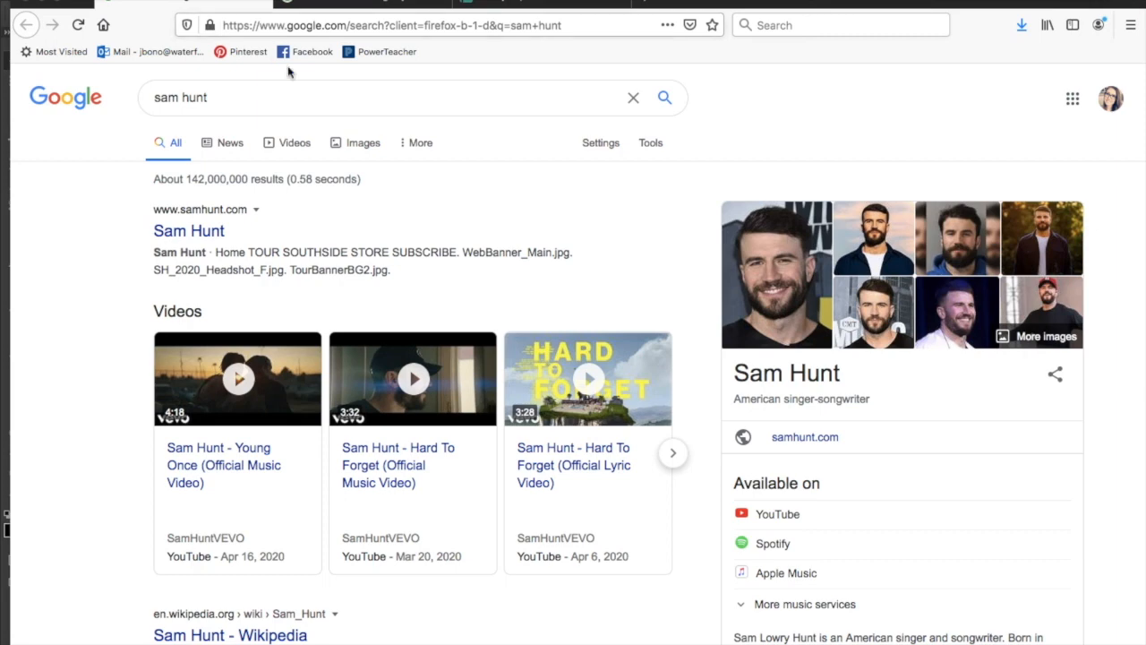
- Show the image results for the search and restrict them to the Large size
click(352, 149)
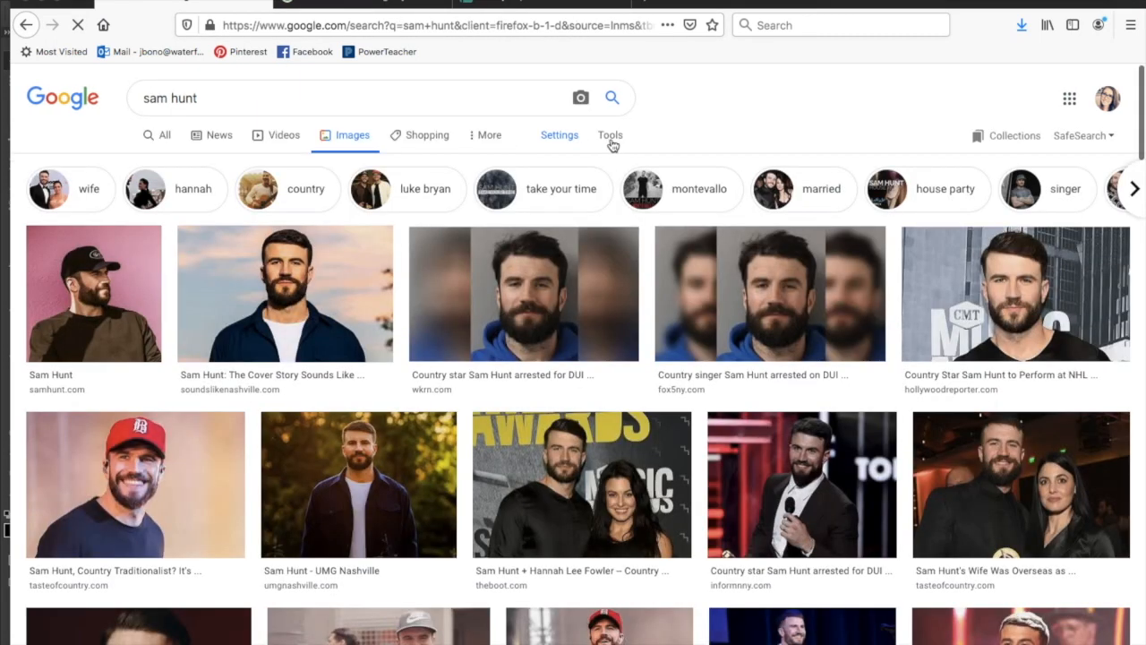
click(611, 136)
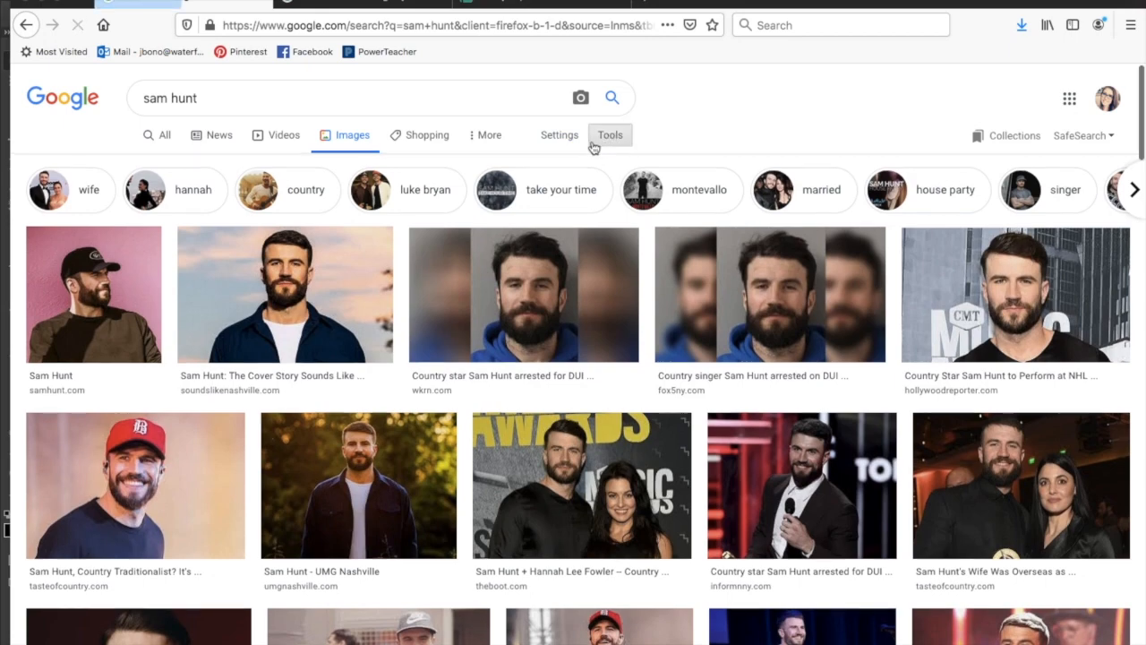
click(161, 170)
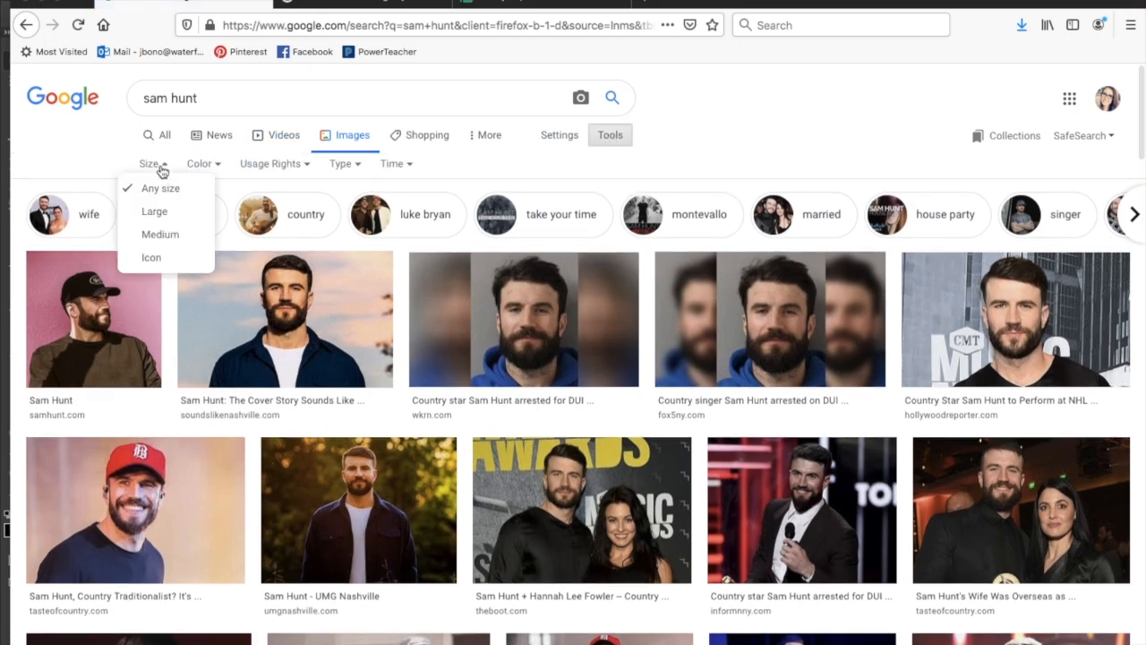
click(160, 214)
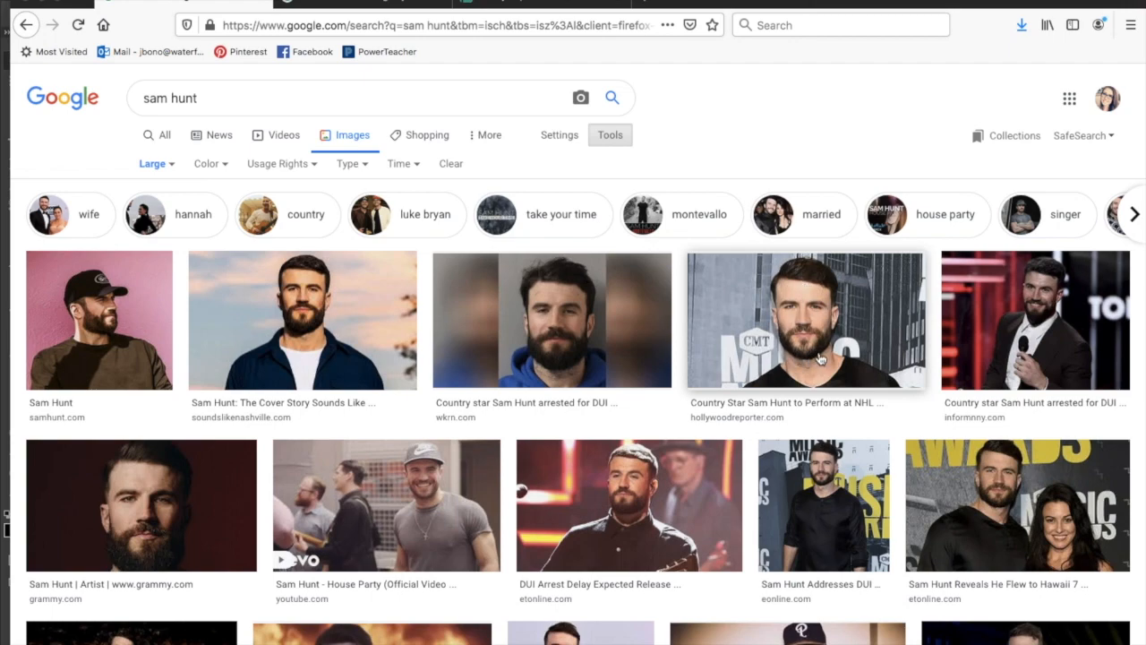
- Open the Sounds Like Nashville portrait against the pink-and-blue sky as a standalone image at full size
click(312, 303)
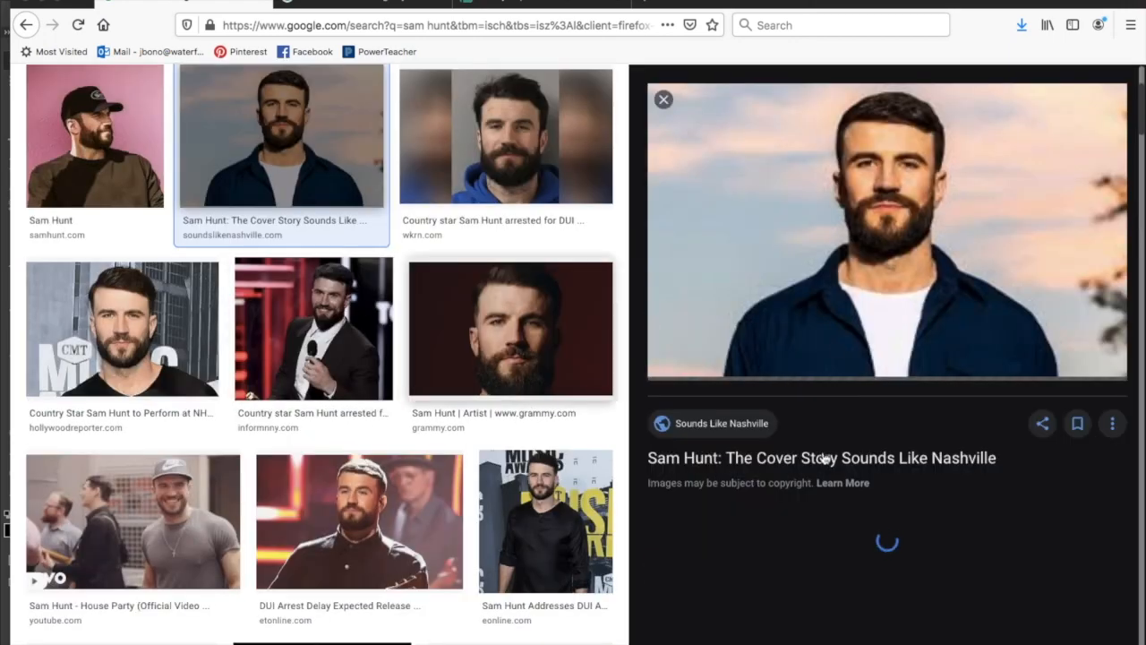
right_click(876, 208)
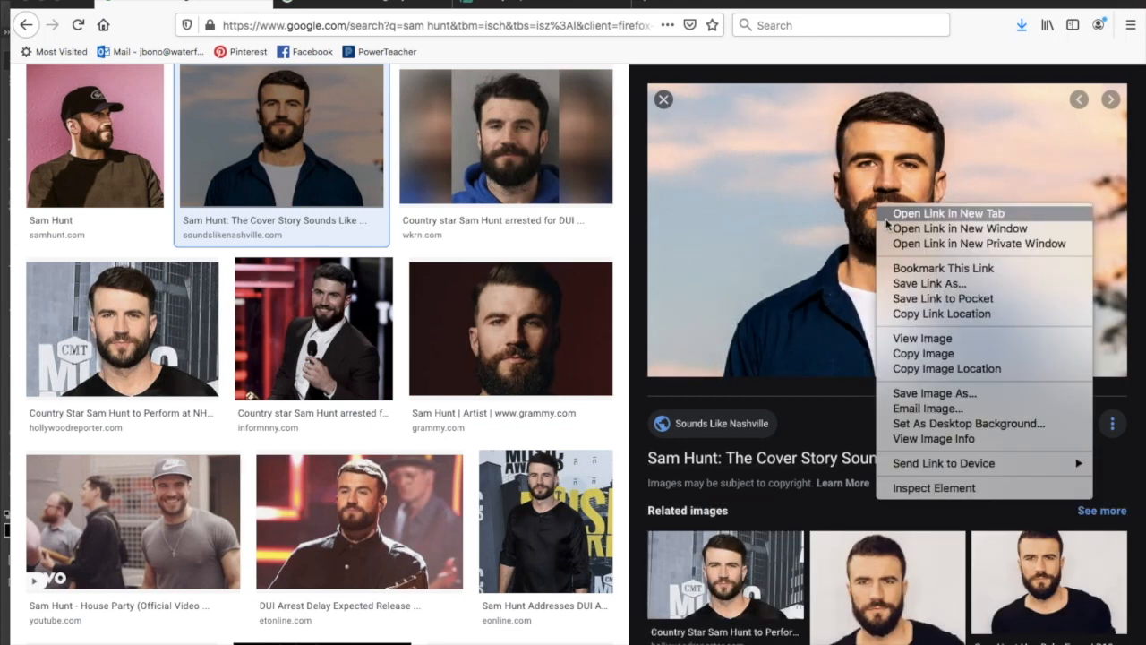
click(931, 346)
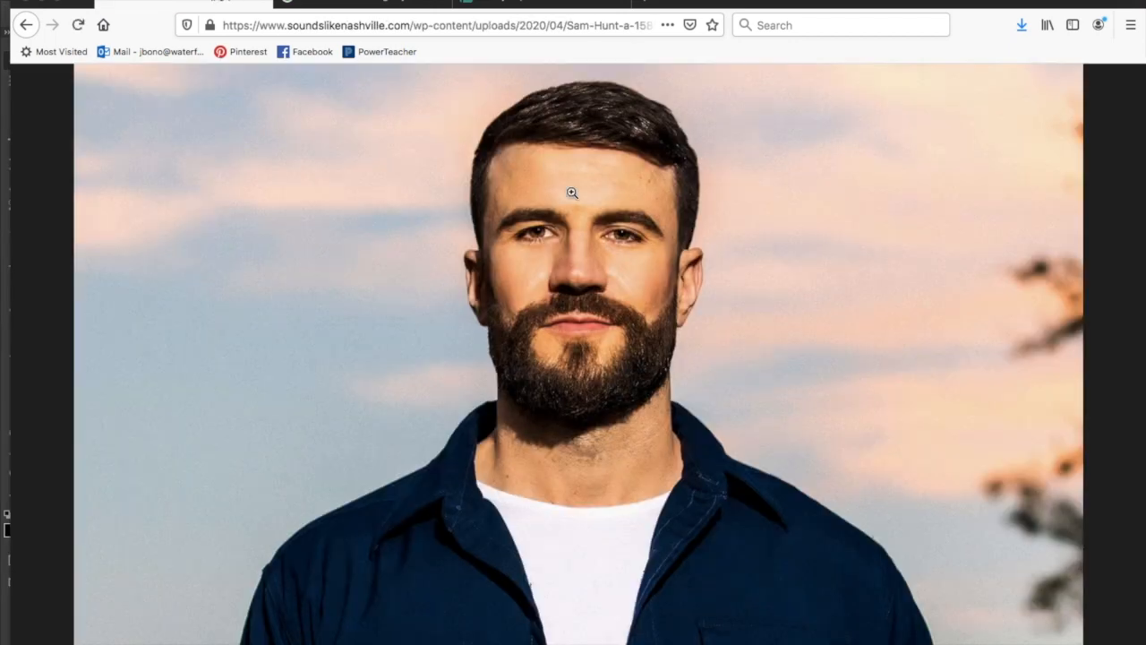
click(589, 224)
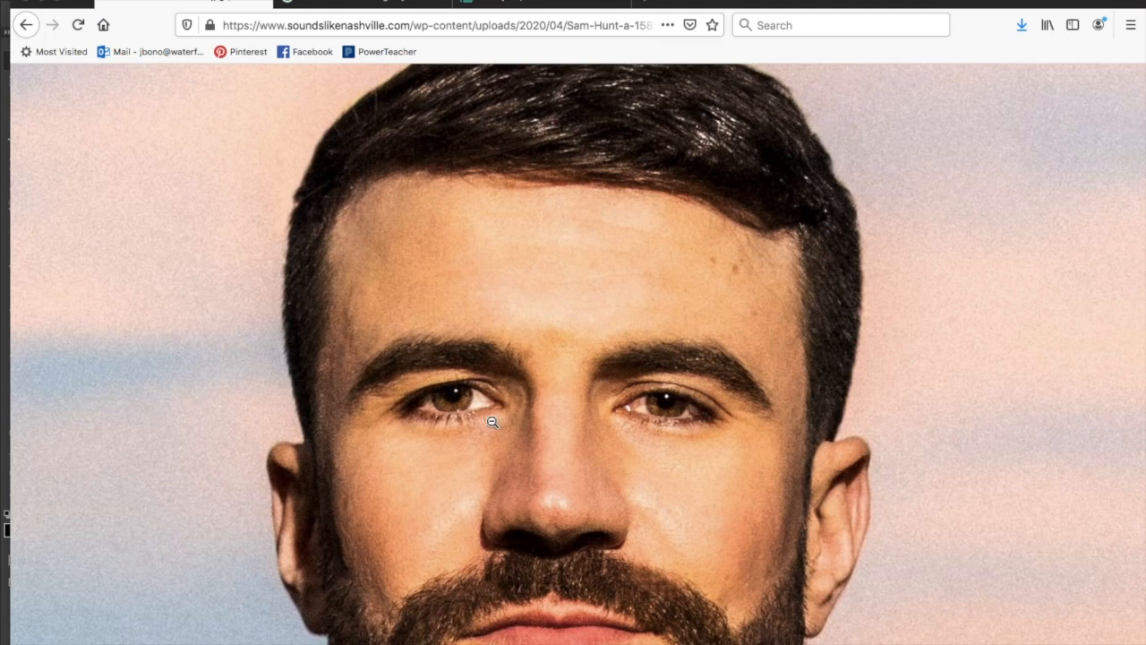
right_click(538, 402)
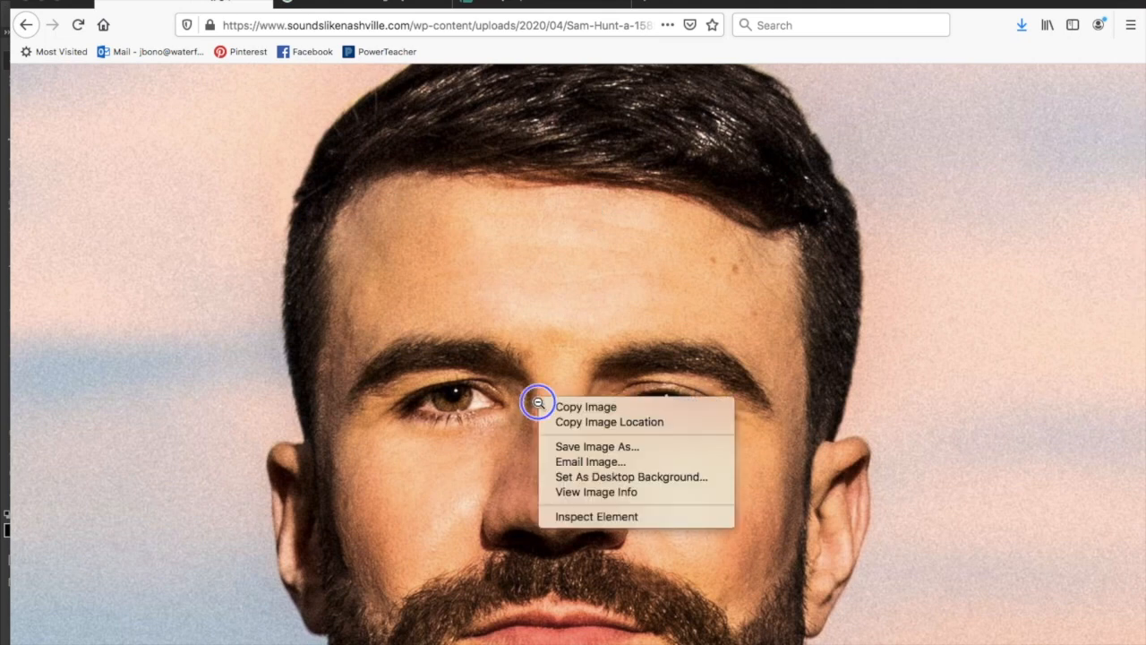
click(586, 448)
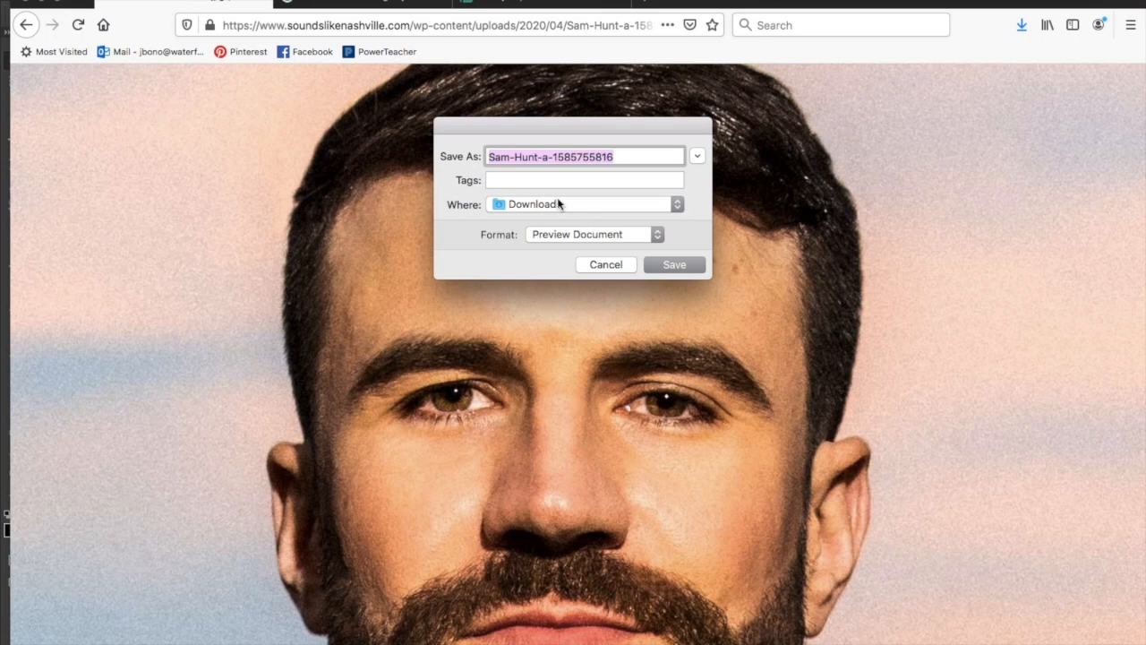
click(674, 264)
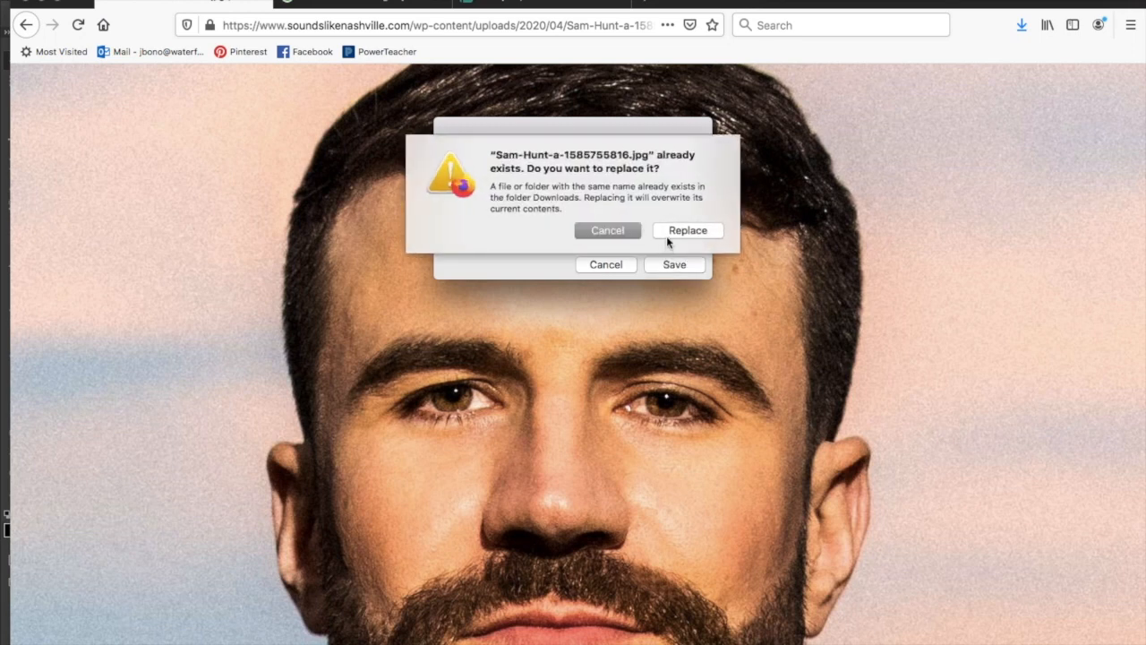
click(613, 233)
click(613, 264)
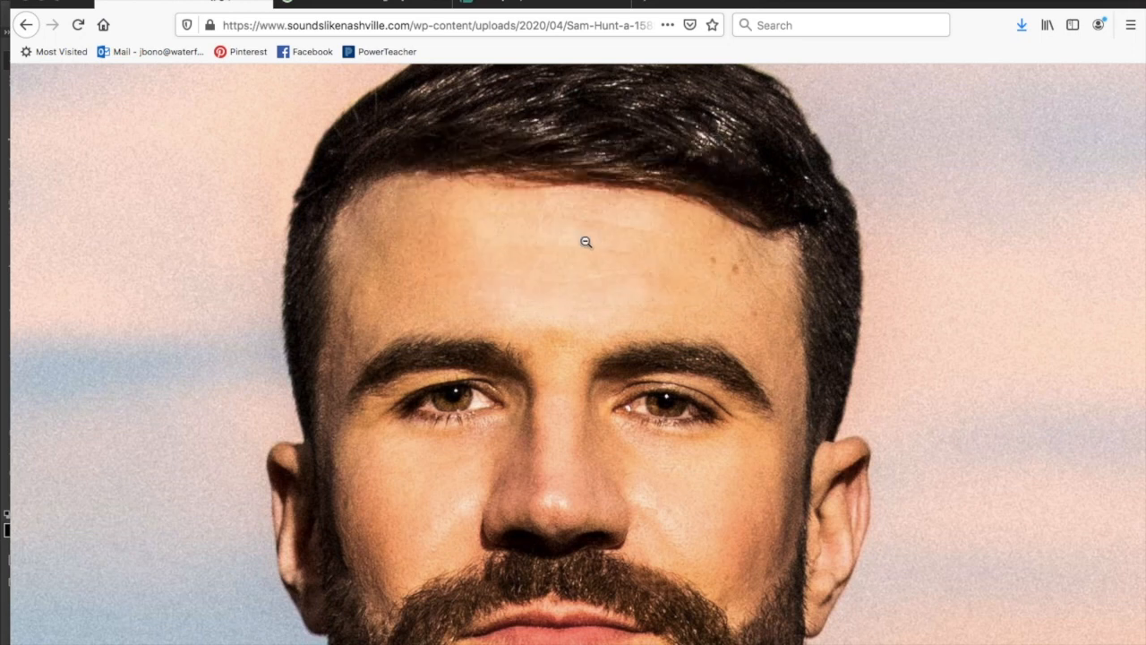
click(257, 2)
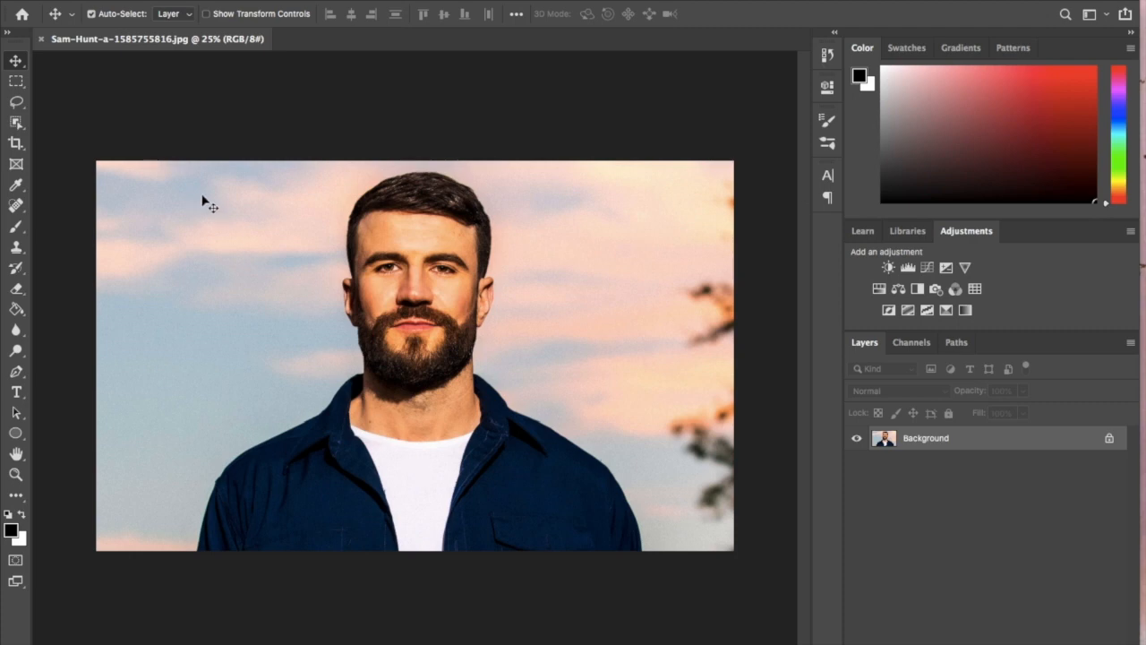
- Crop the portrait to a 4:5 (8:10) ratio, framed tightly around the head and shirt collar
click(16, 144)
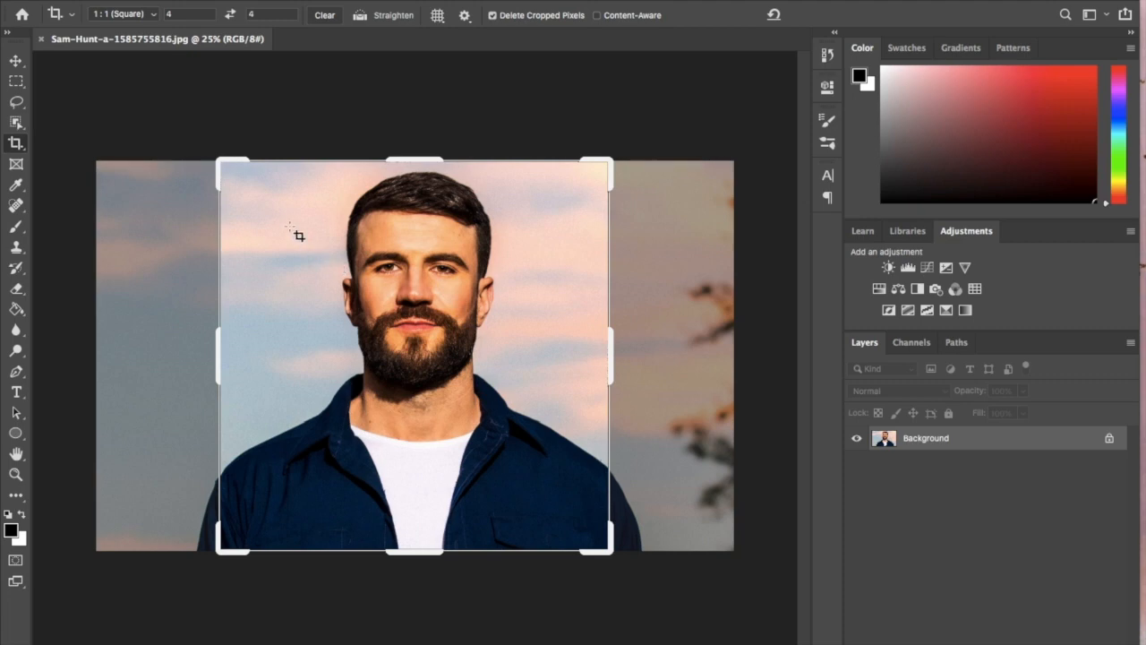
click(154, 18)
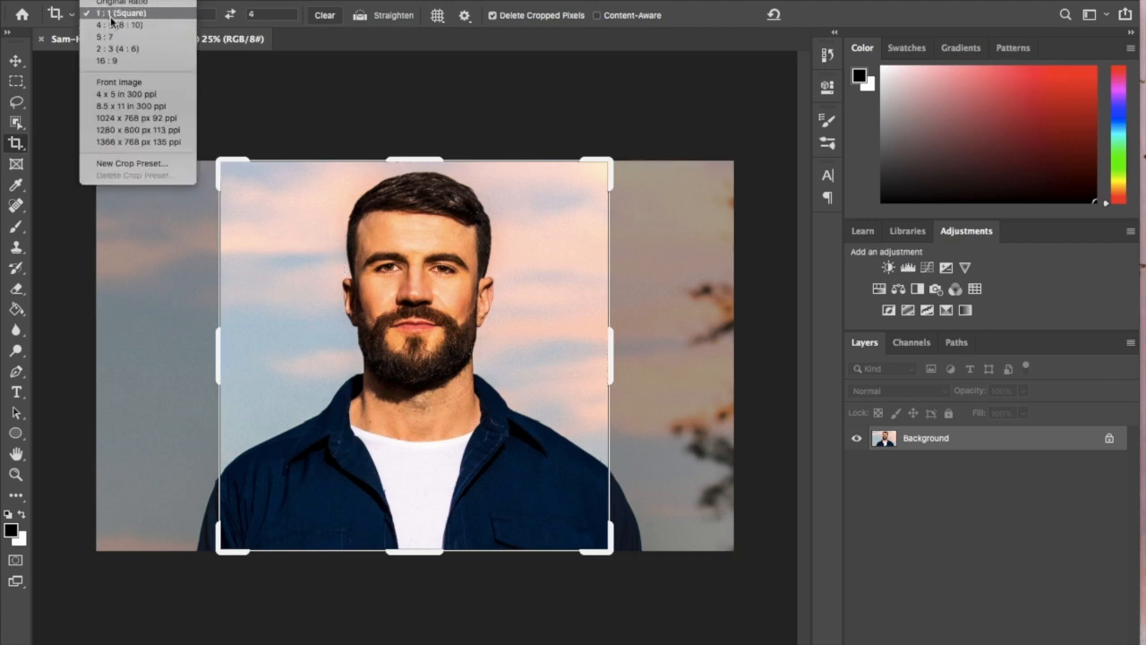
click(114, 25)
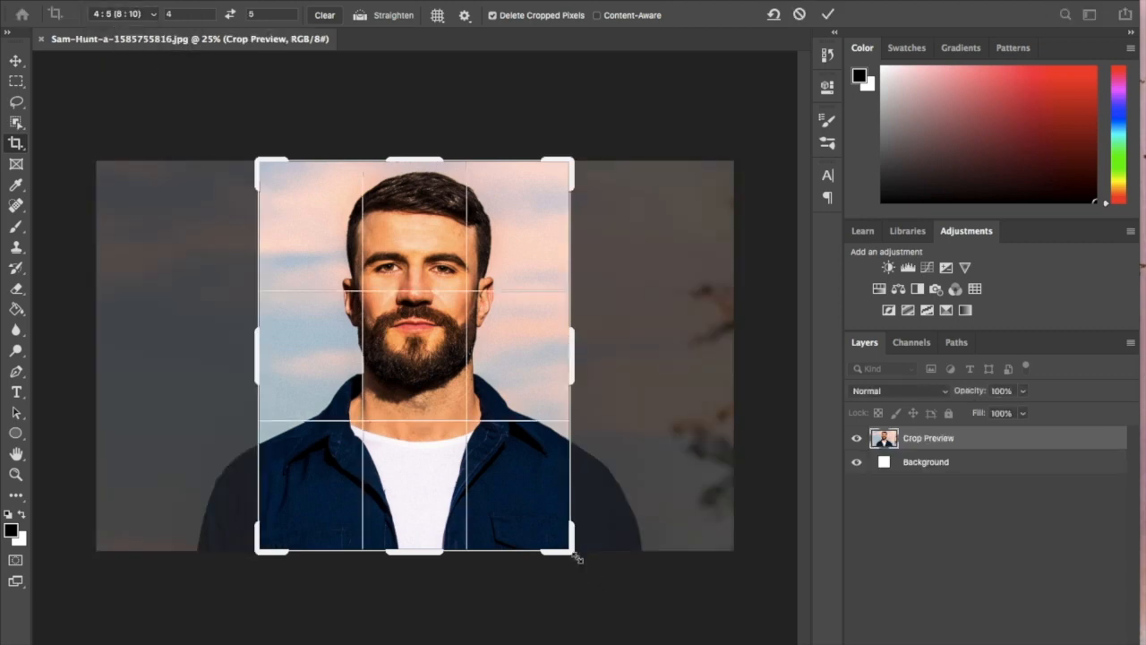
drag(567, 553, 524, 518)
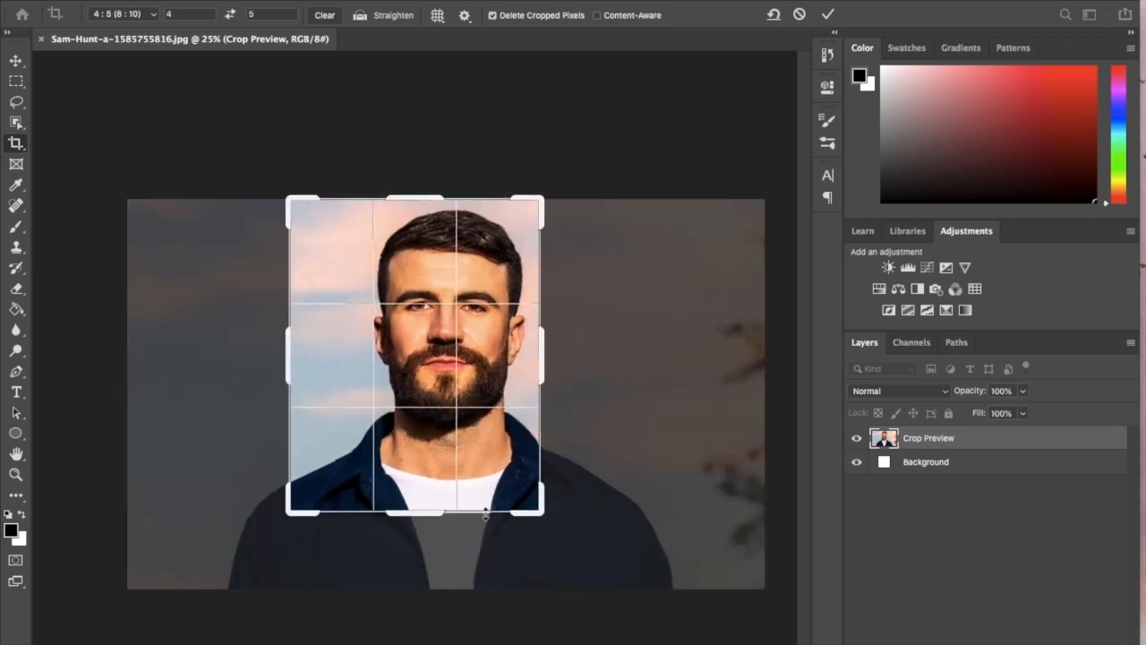
drag(300, 509, 305, 478)
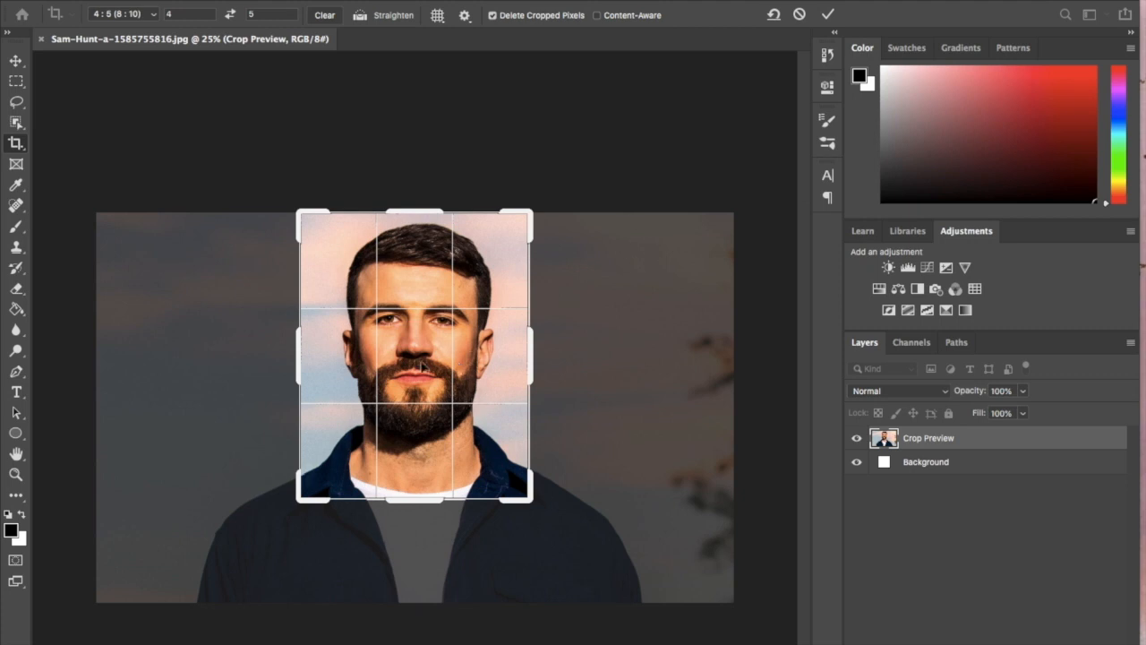
click(828, 15)
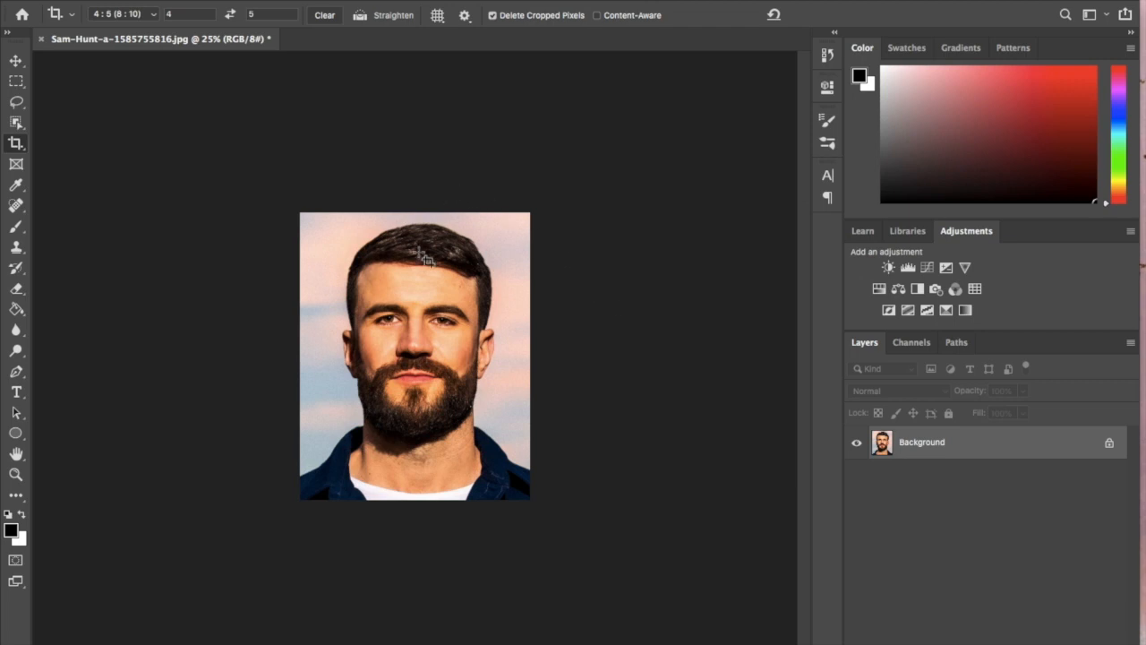
- Show the rulers around the cropped portrait, with the Move tool active
key(super)
key(super+equal)
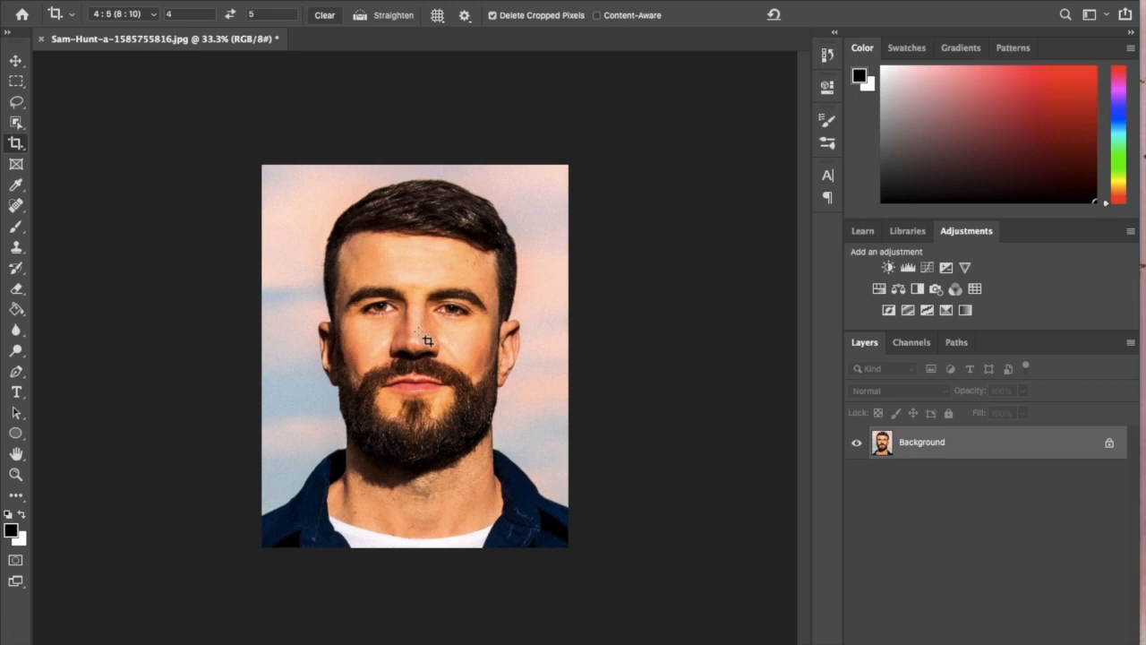
key(super+equal)
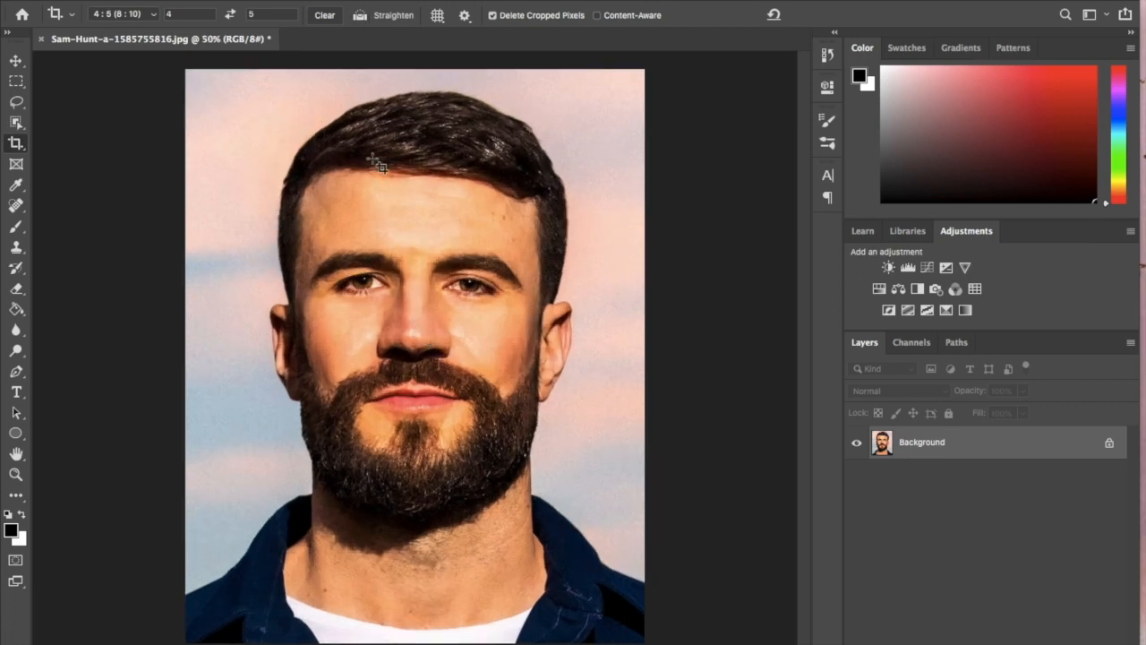
click(15, 61)
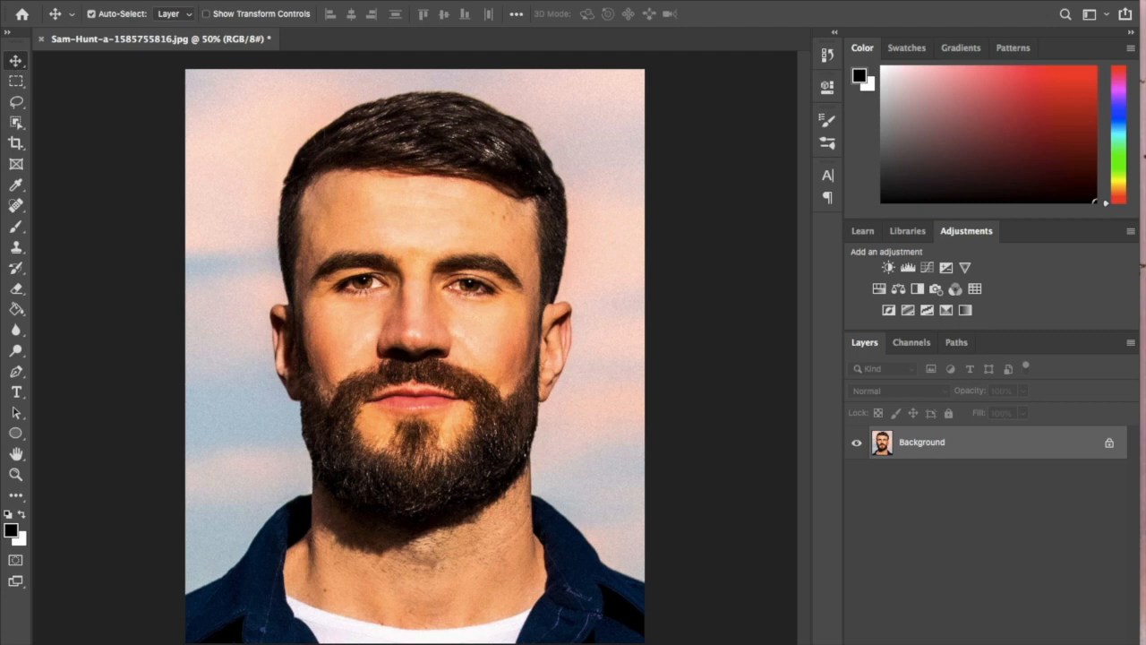
click(439, 1)
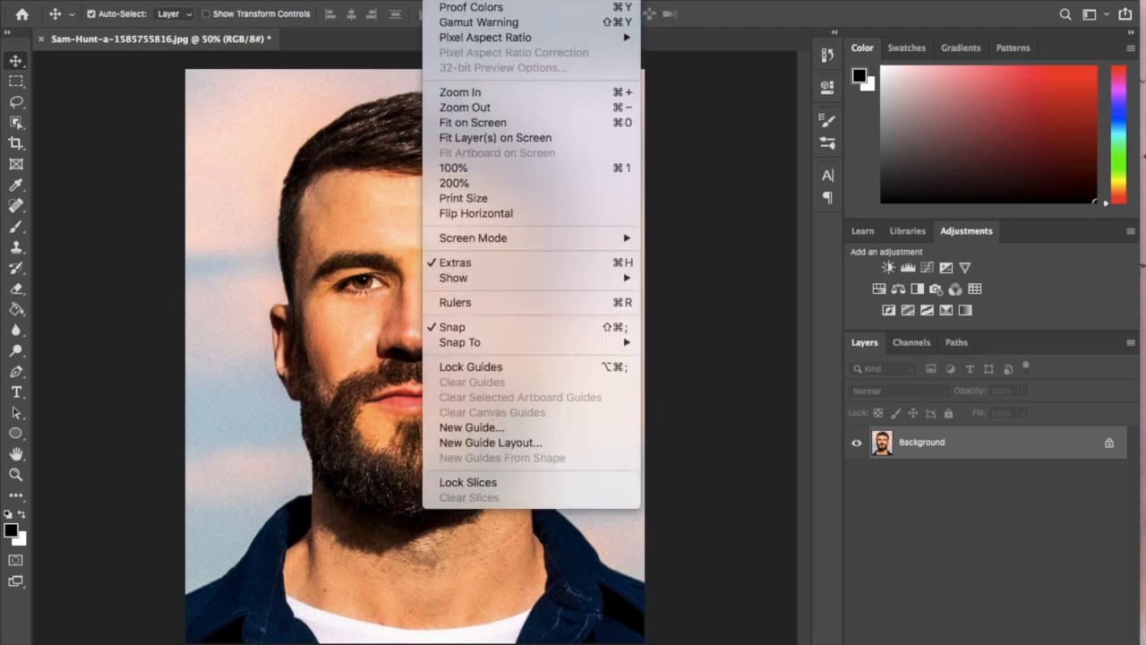
click(480, 302)
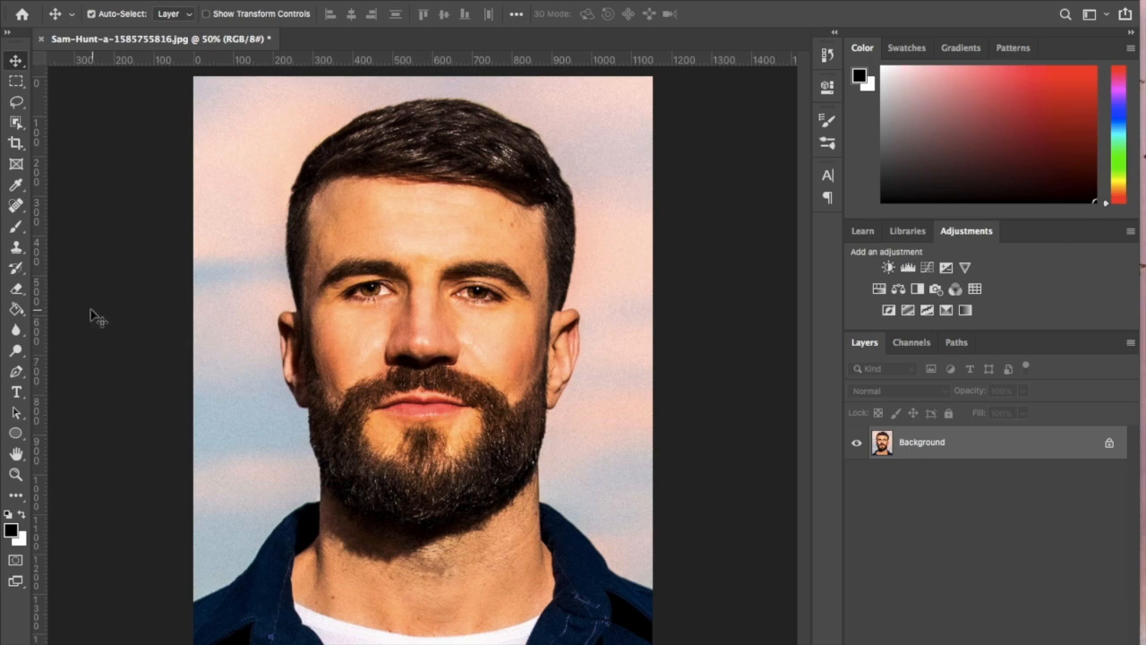
- Place a single vertical guide down the centre of the face at about 577 px
click(42, 309)
drag(41, 308, 420, 338)
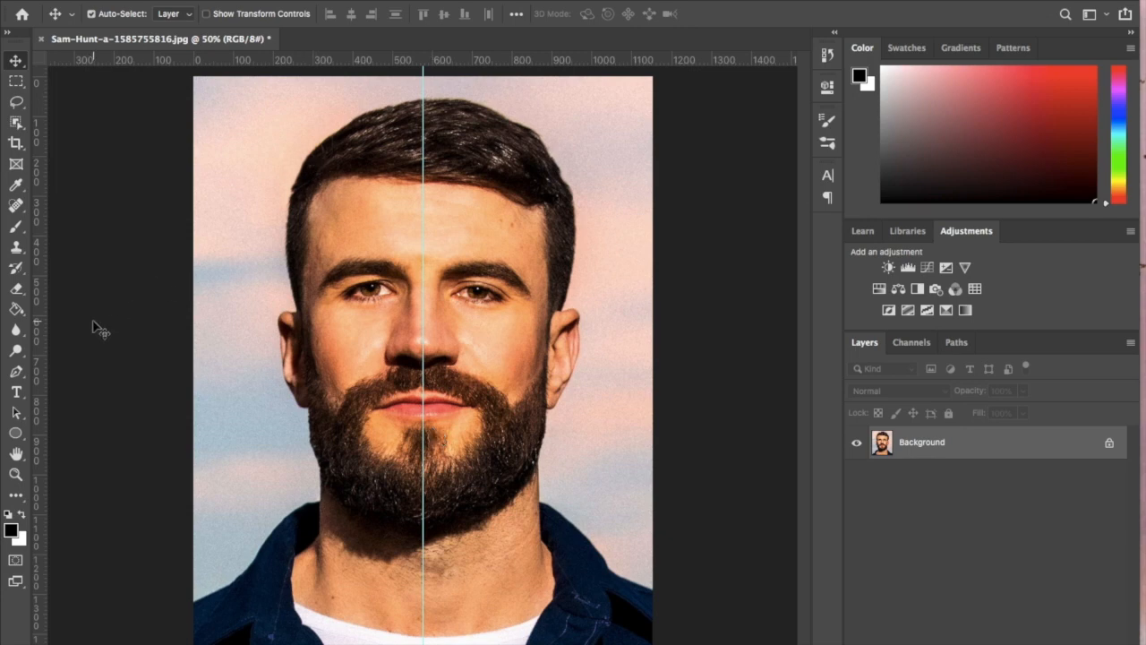
drag(44, 337, 350, 339)
key(ctrl+z)
mouse_move(421, 337)
mouse_down()
mouse_move(376, 340)
mouse_move(425, 338)
mouse_up()
- Select the portrait's left half up to the centre guide, 577 by 1441 px, and copy it to a new layer
click(16, 83)
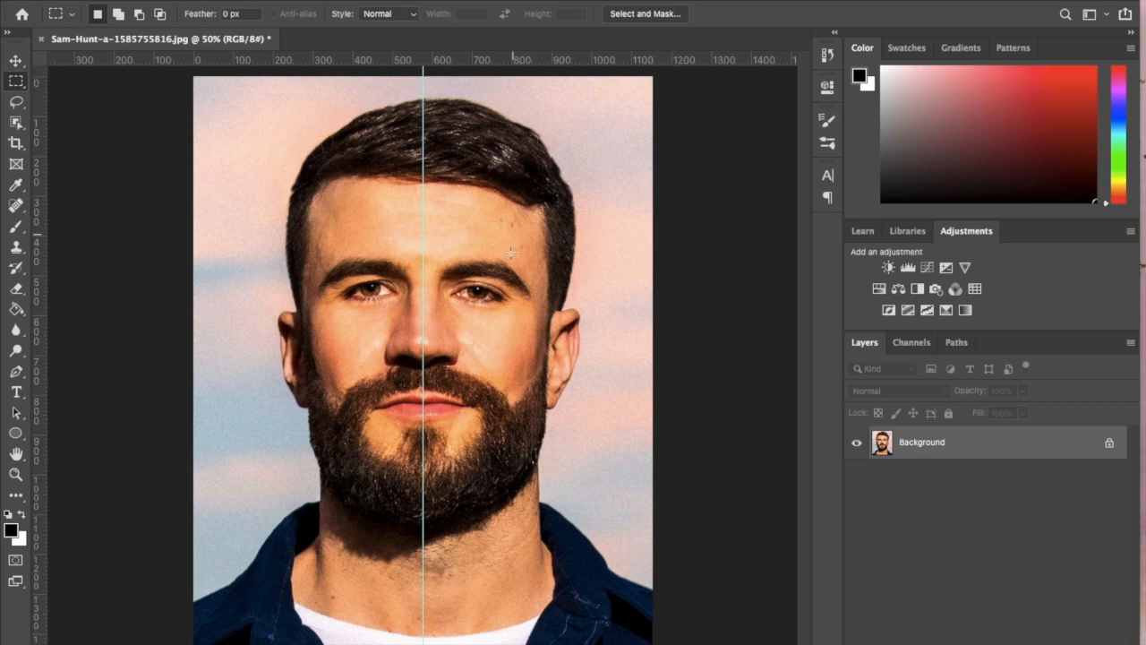
drag(189, 71, 422, 639)
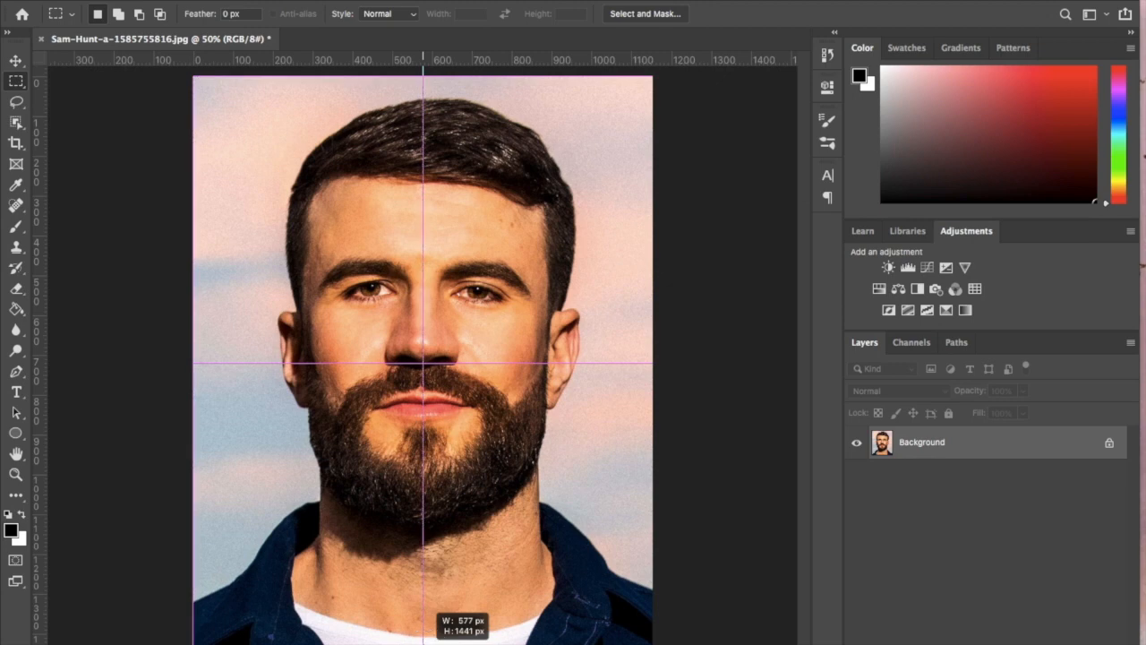
drag(423, 631, 423, 631)
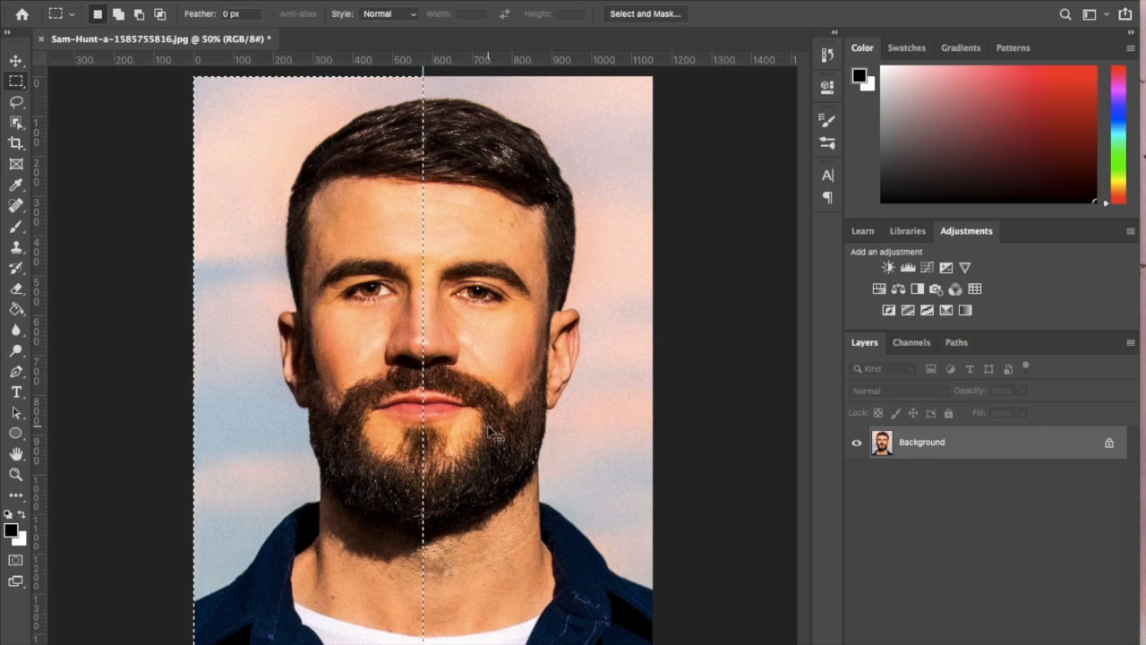
key(ctrl+j)
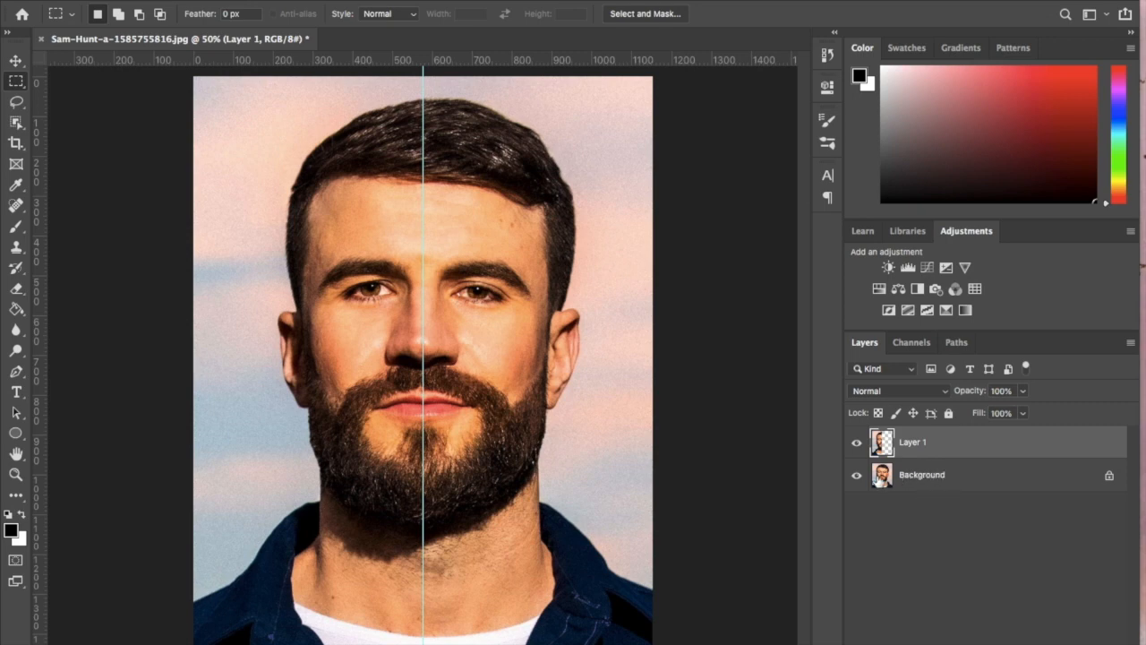
- Unlock the Background layer and add a new empty layer at the bottom of the layer stack
click(1111, 479)
double_click(1110, 479)
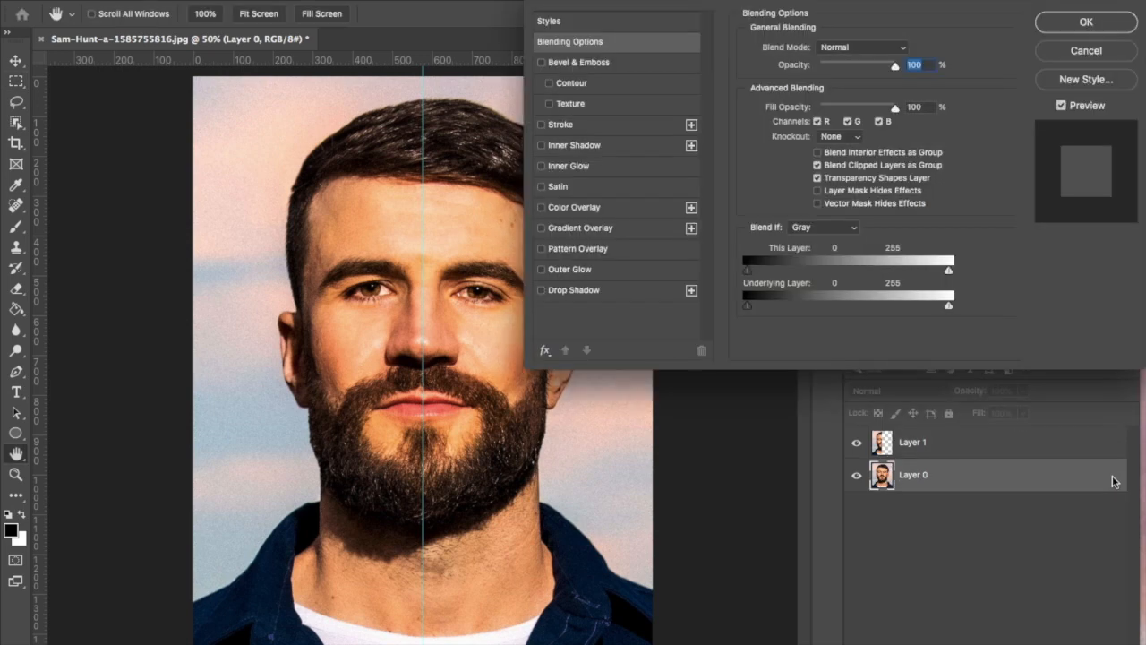
click(1075, 53)
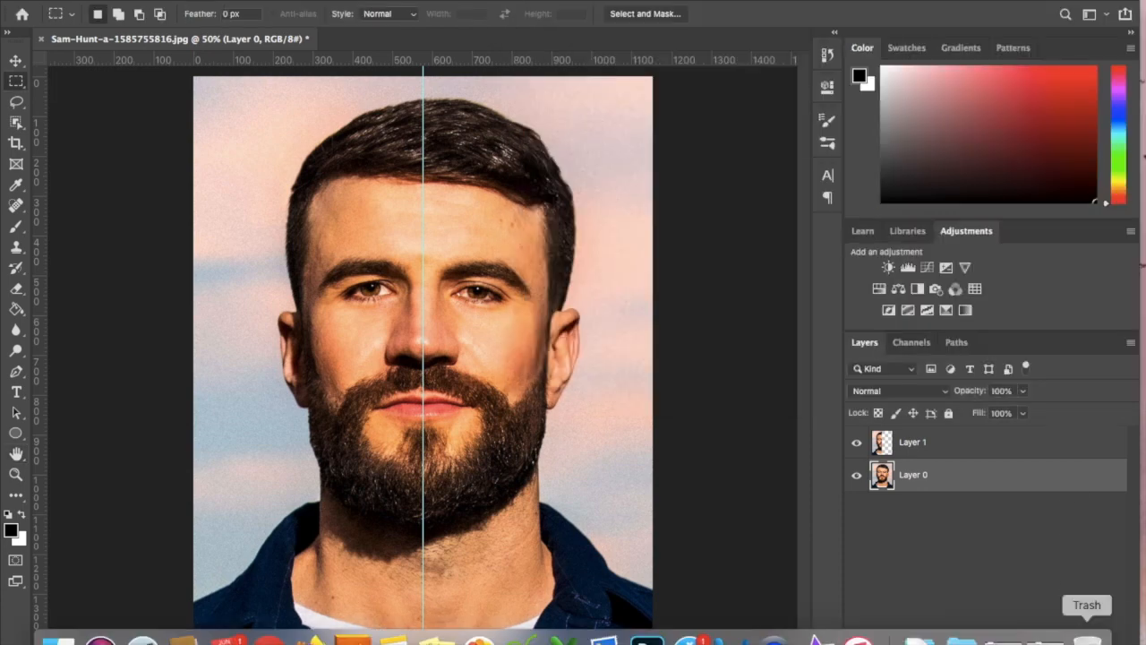
click(1094, 641)
drag(950, 490, 947, 531)
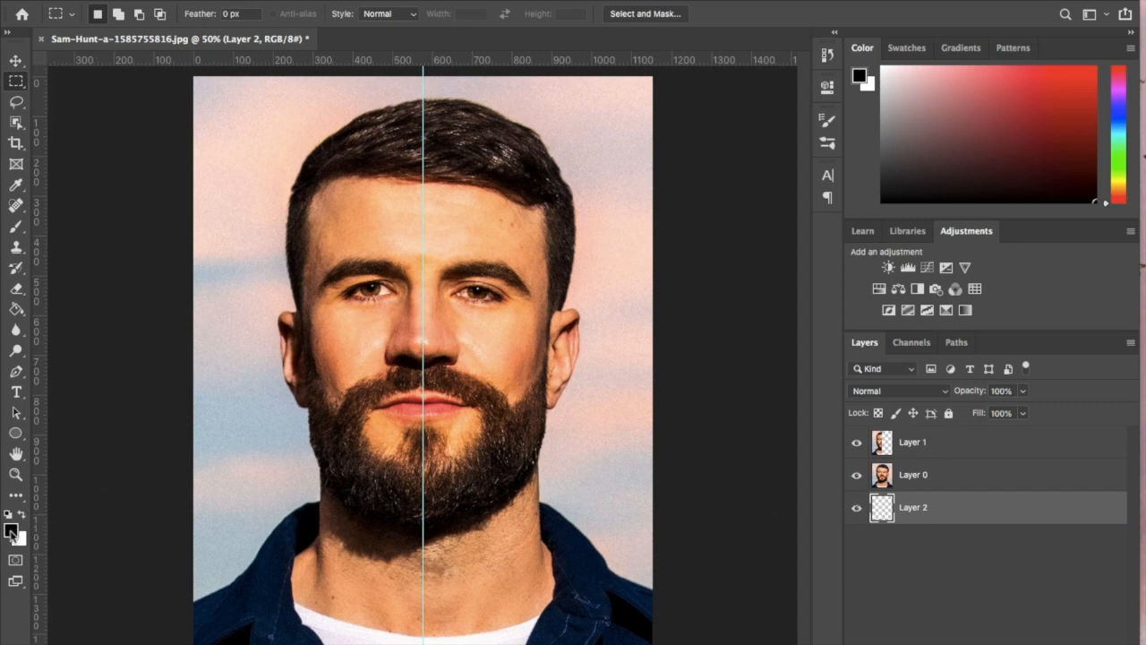
- Fill the empty bottom layer with solid black using the Paint Bucket
click(16, 309)
click(224, 329)
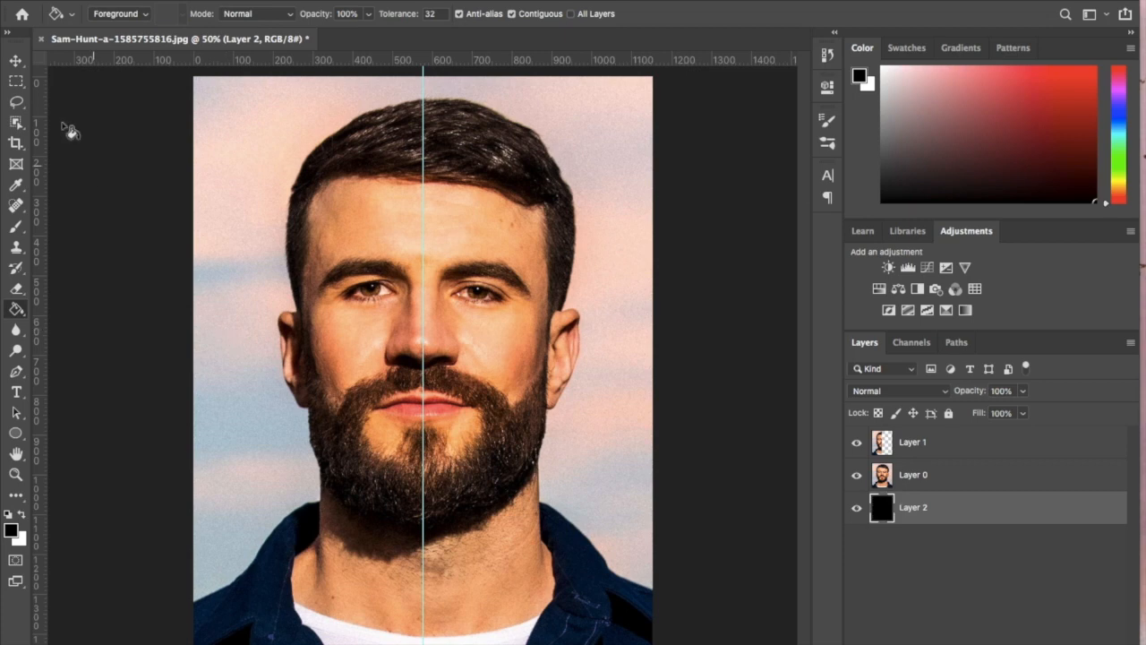
click(16, 60)
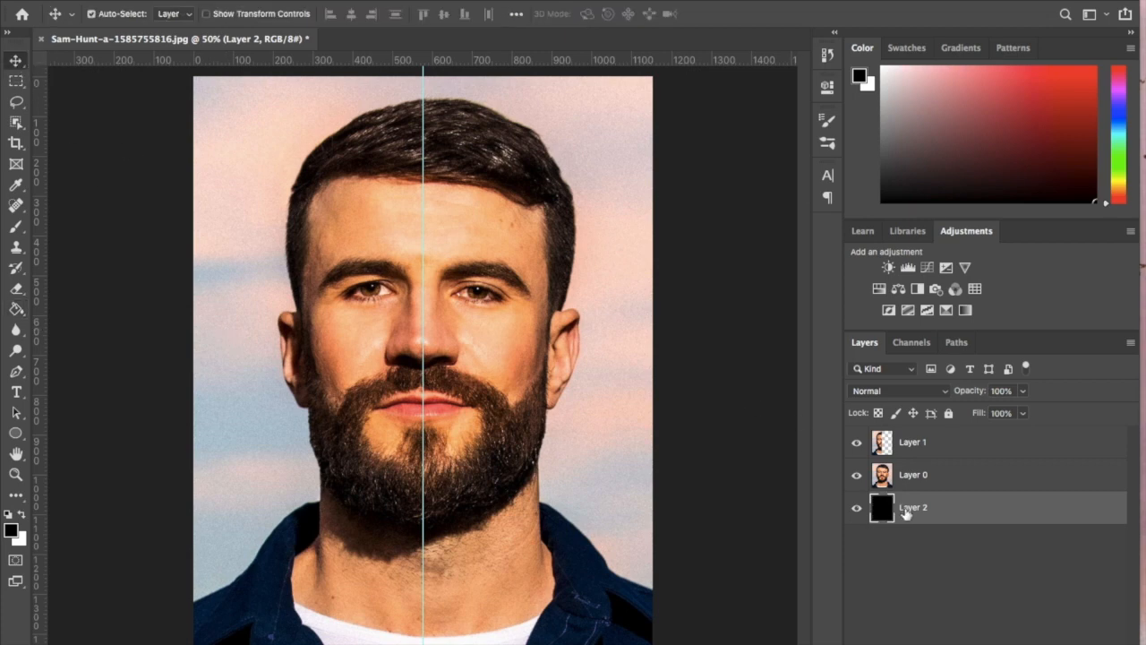
- Select the portrait's right half up to the centre guide on Layer 0 and turn the selection into a layer mask
click(914, 475)
key(m)
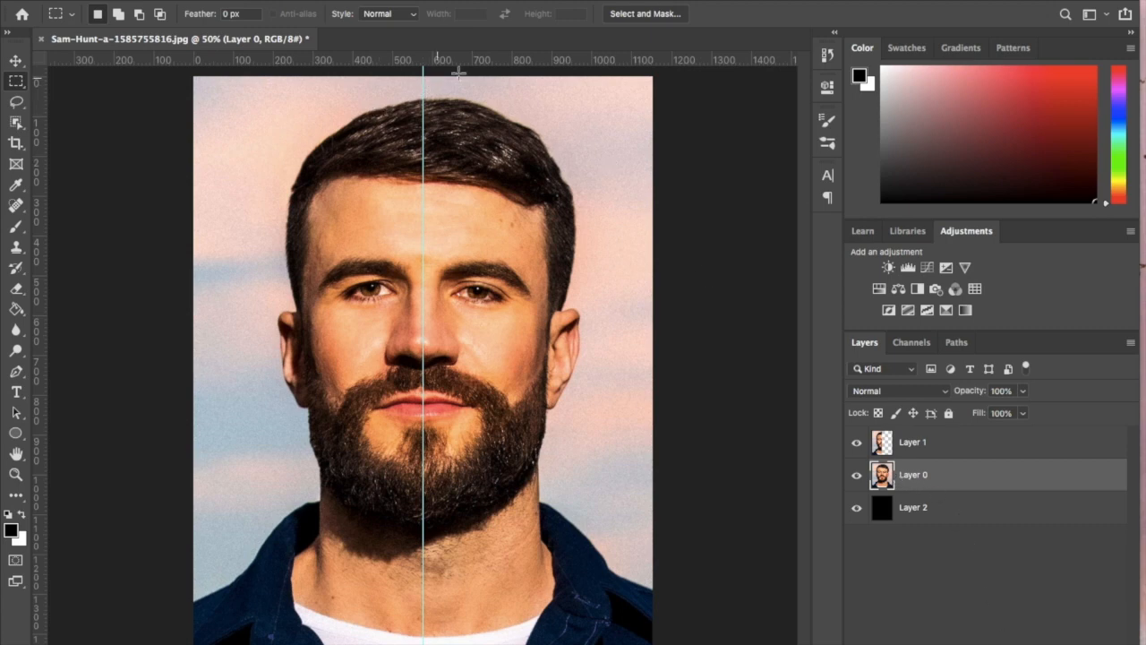
drag(673, 74, 424, 641)
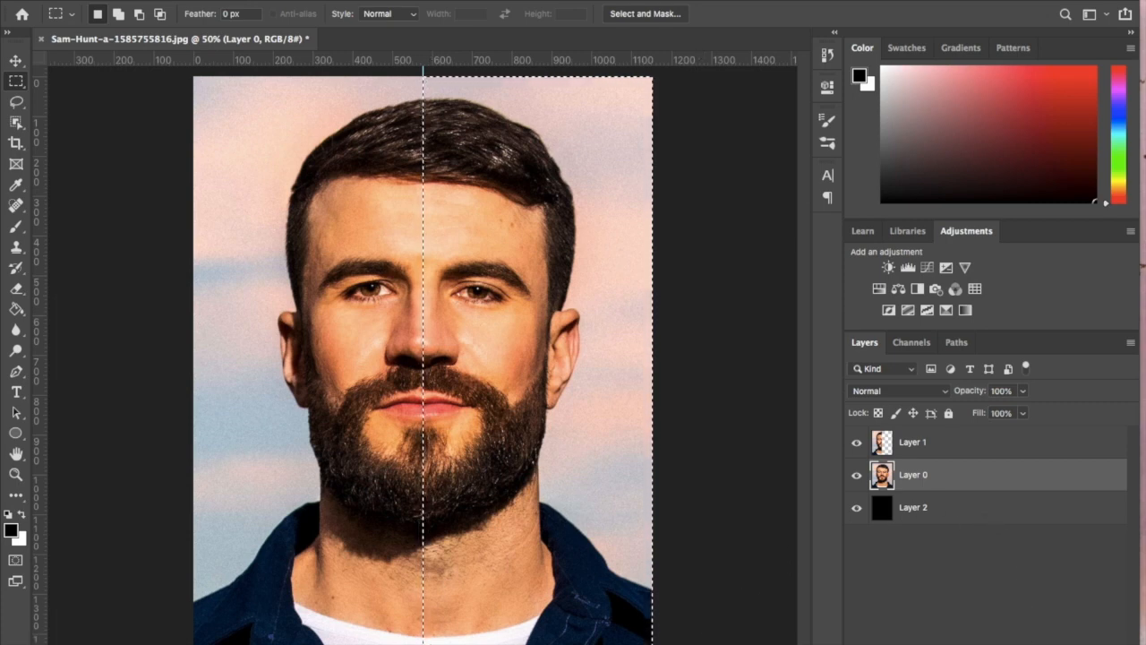
click(1027, 636)
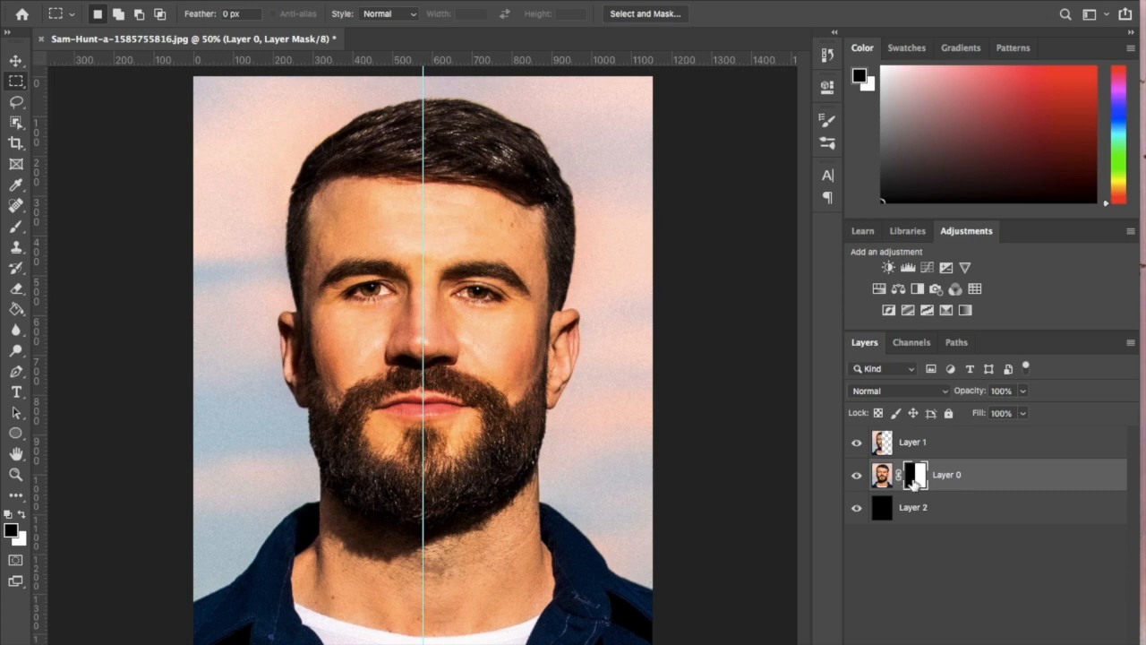
- Toggle Layer 1's visibility to check the masked half, leaving Layer 1 hidden
click(857, 445)
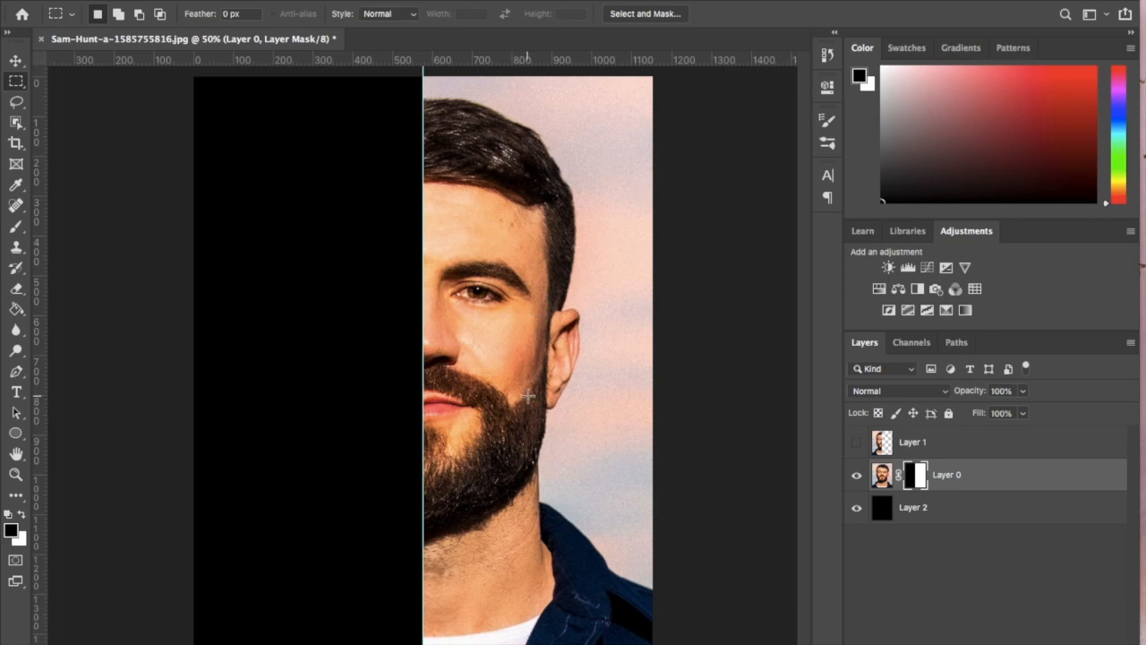
click(856, 444)
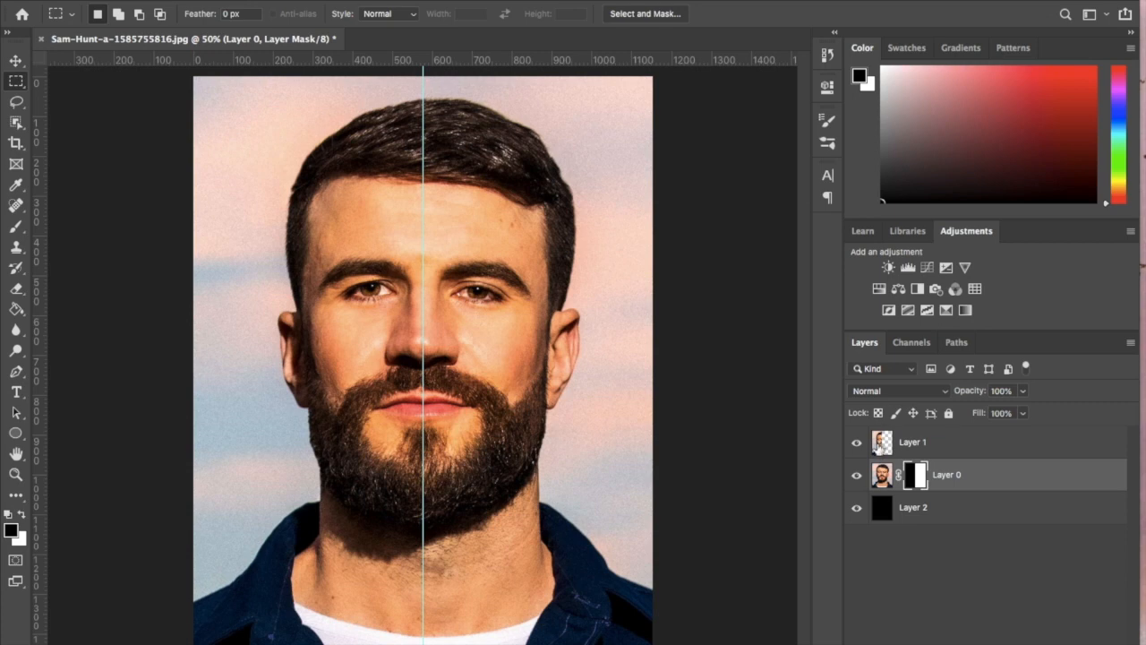
click(857, 445)
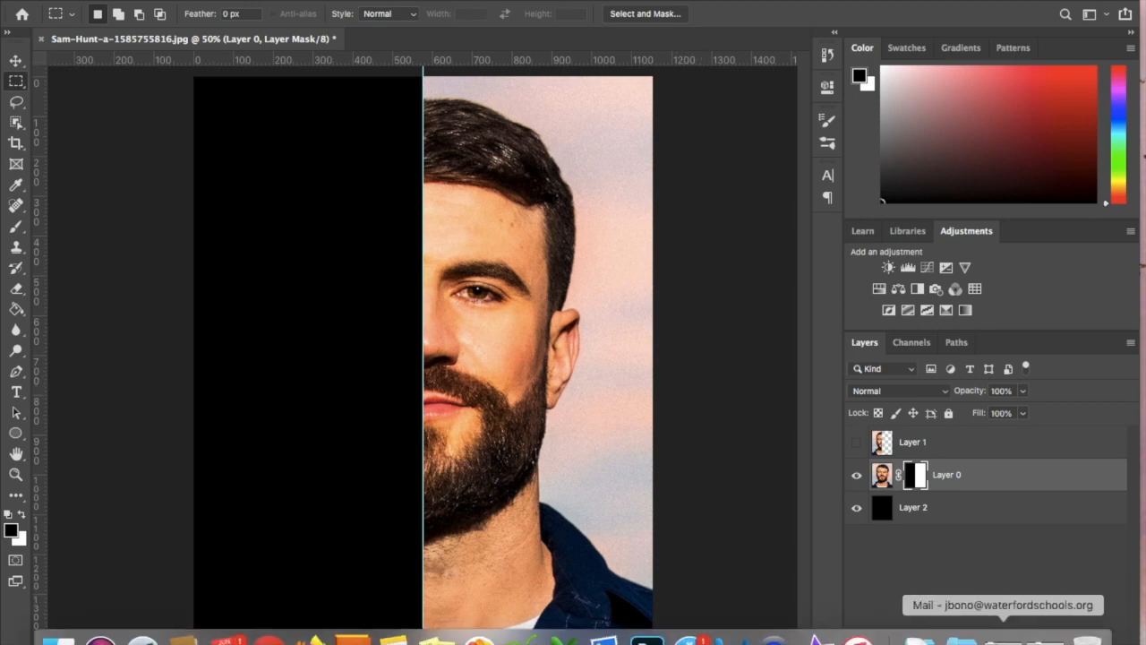
- Switch to the browser's "Hard to Forget" lyrics page and copy the line "So much for so long, out of sight, out of mind"
click(1017, 636)
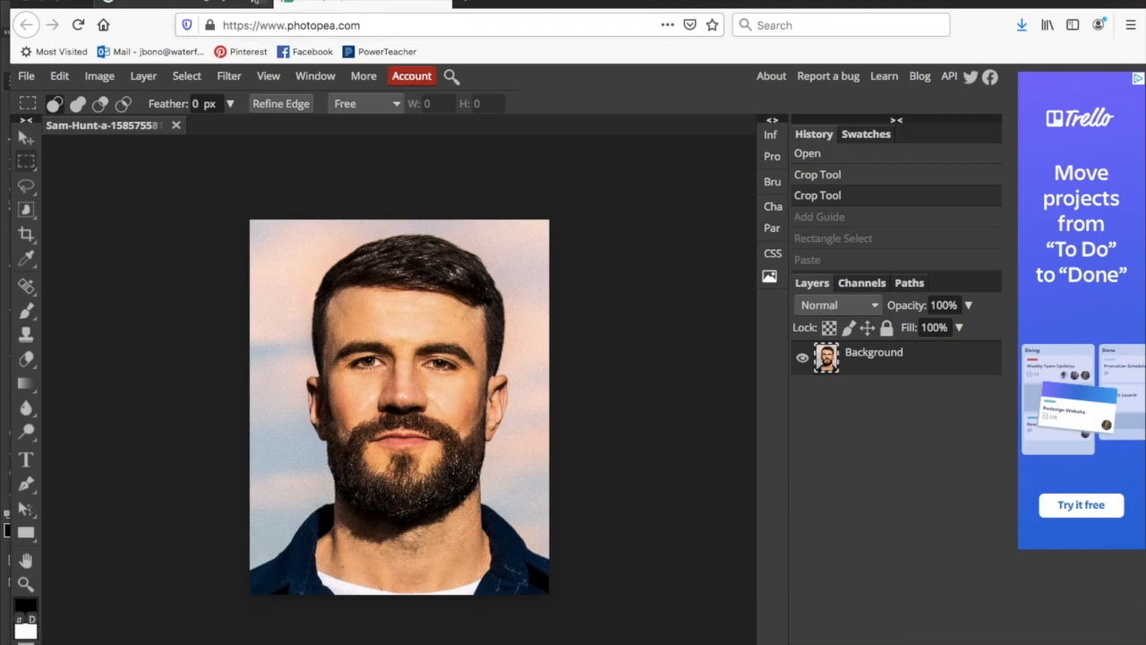
click(201, 4)
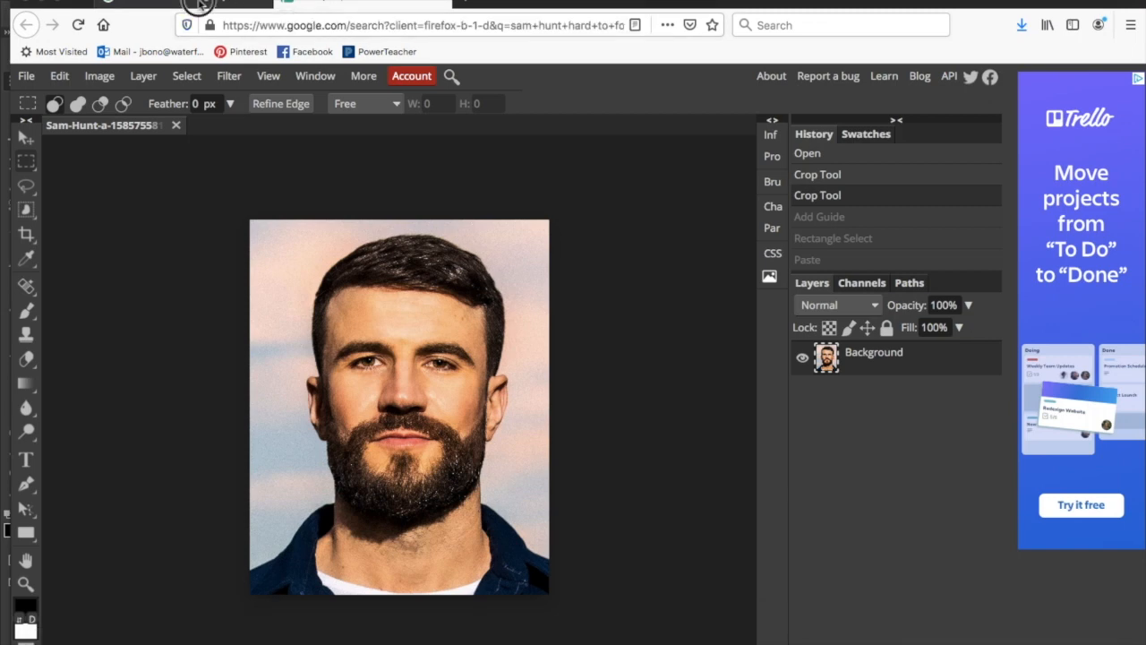
scroll(314, 403, down, 2)
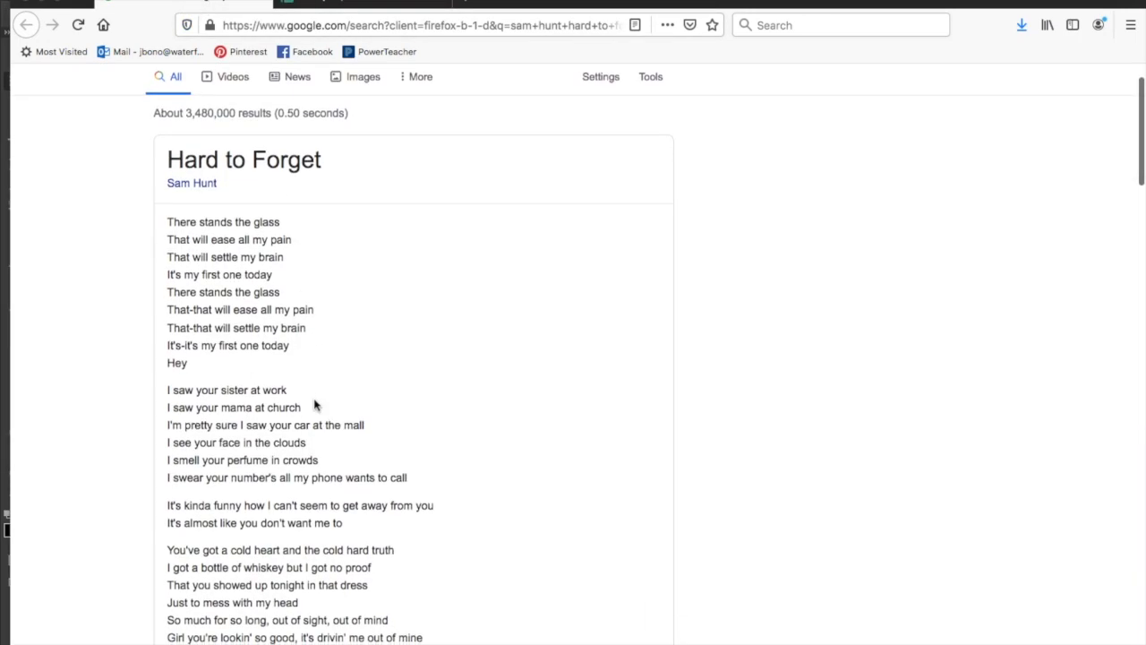
scroll(255, 403, down, 3)
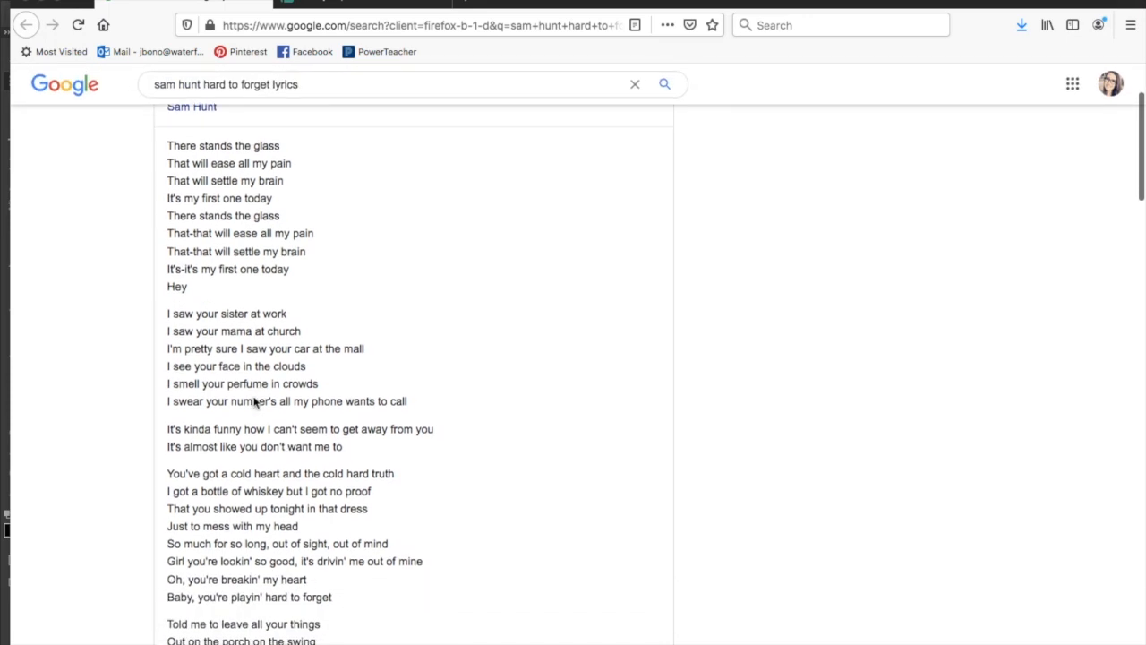
scroll(254, 399, up, 1)
scroll(255, 399, down, 2)
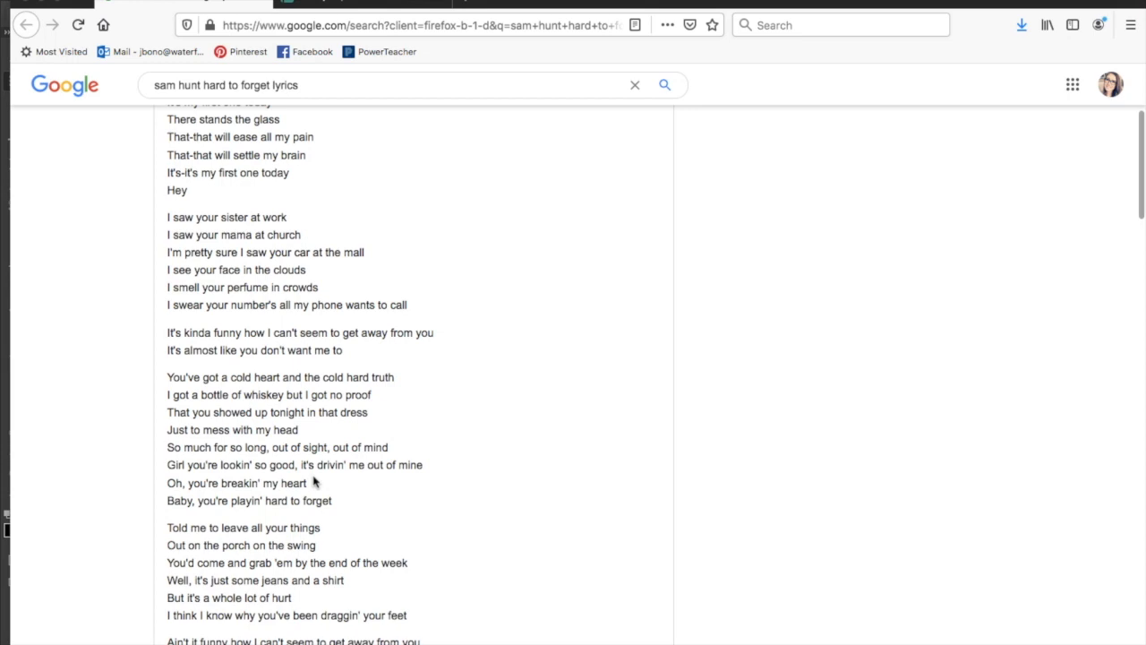
scroll(313, 482, down, 2)
drag(394, 379, 166, 379)
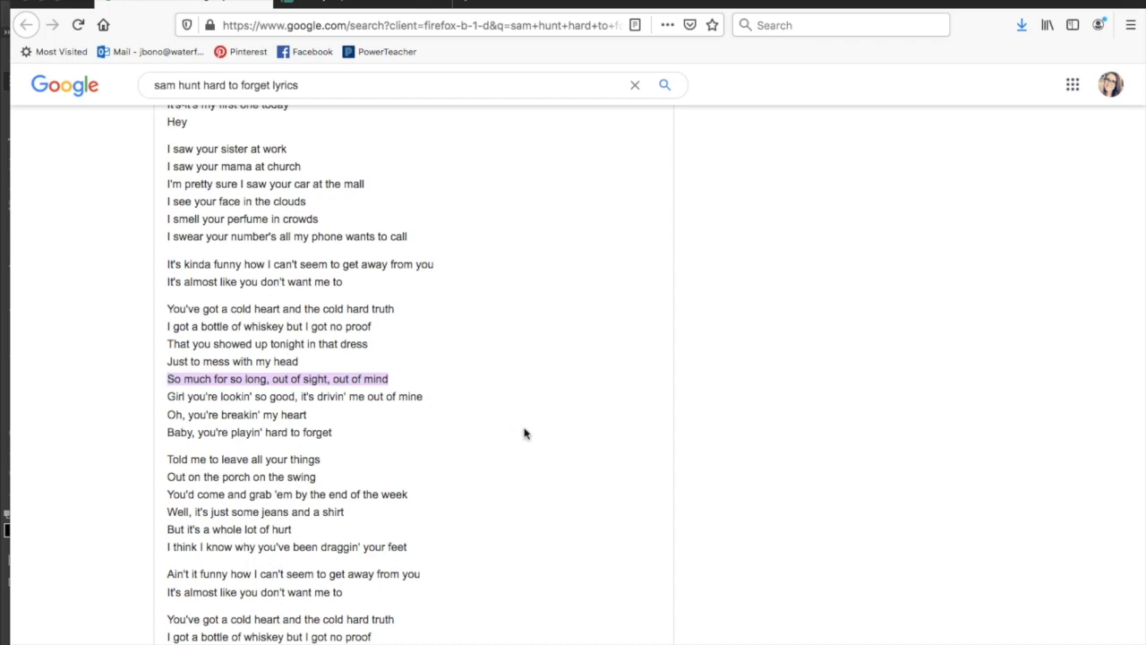
scroll(525, 433, down, 2)
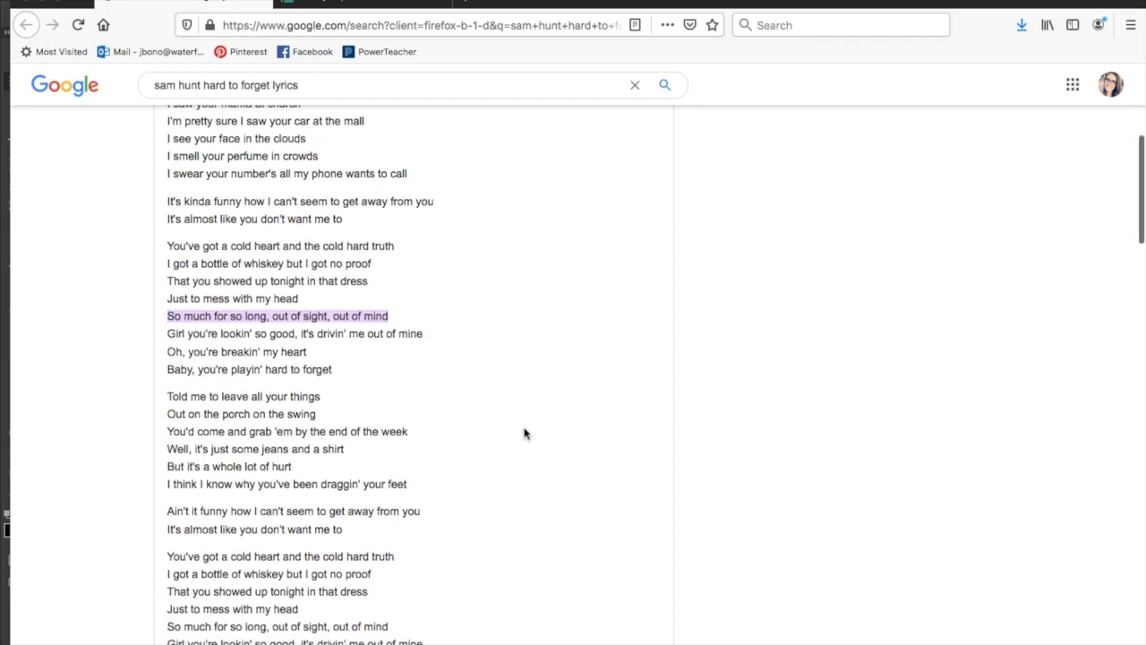
scroll(525, 434, down, 1)
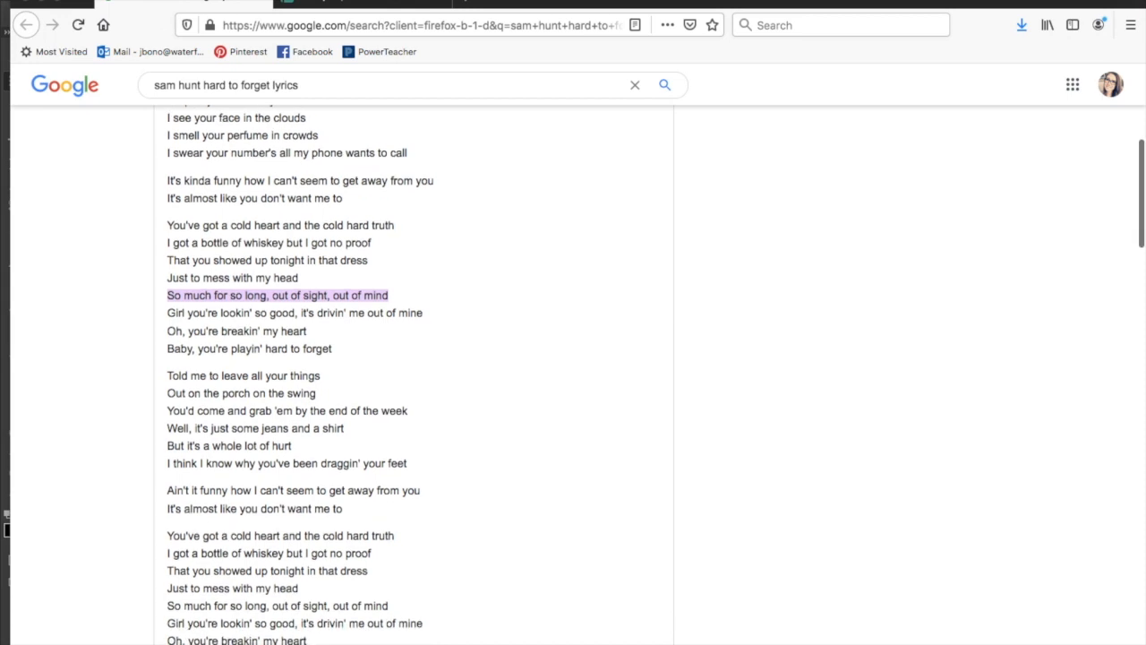
- Return to Photoshop and paste the copied lyric as horizontal text on the black half of the portrait
click(264, 7)
click(26, 459)
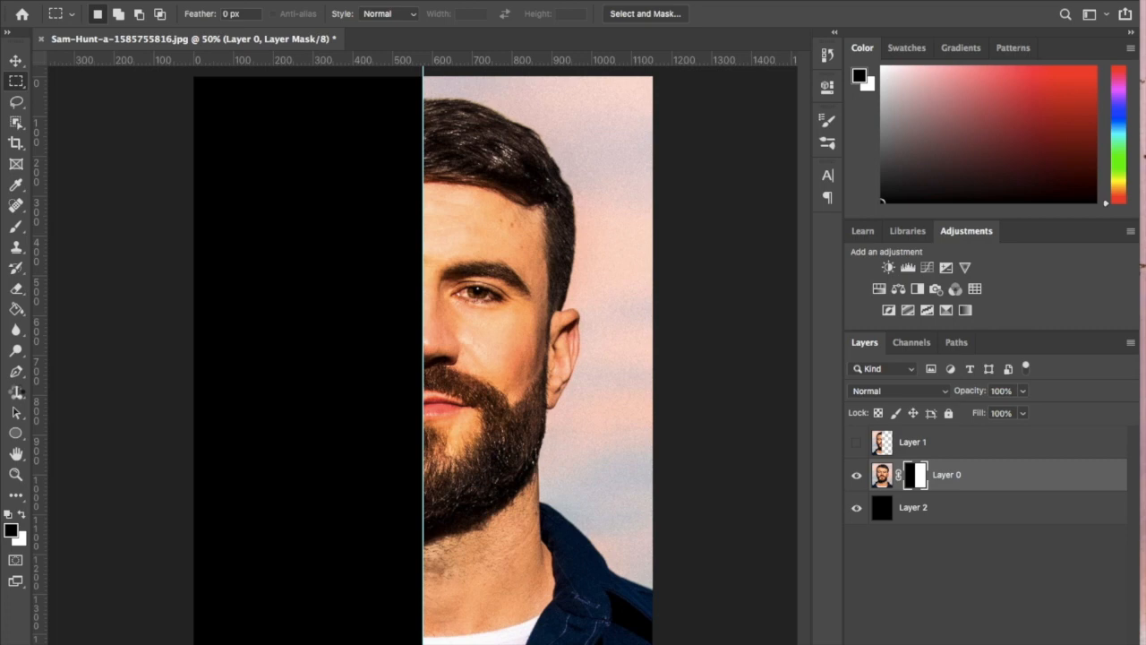
click(16, 392)
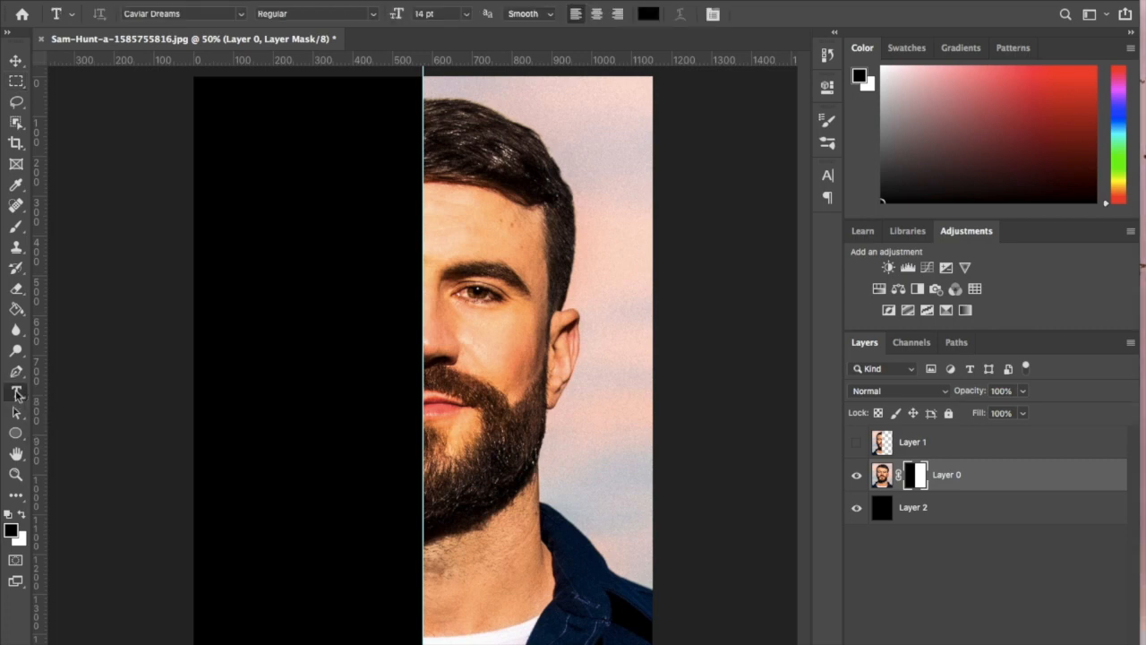
click(239, 302)
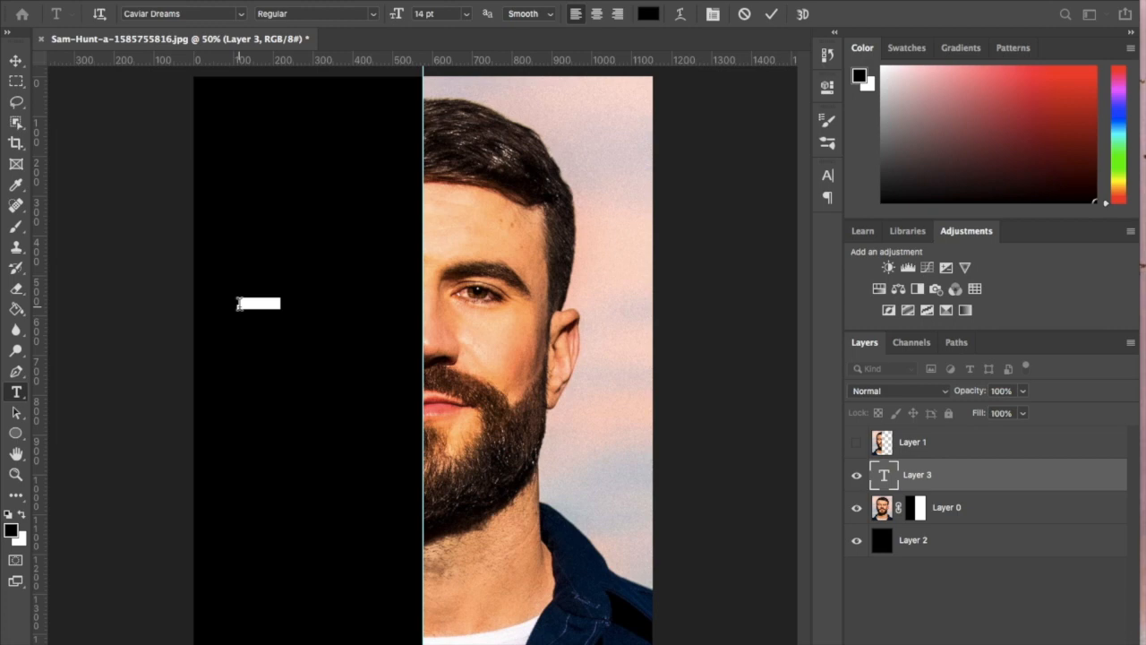
key(super+v)
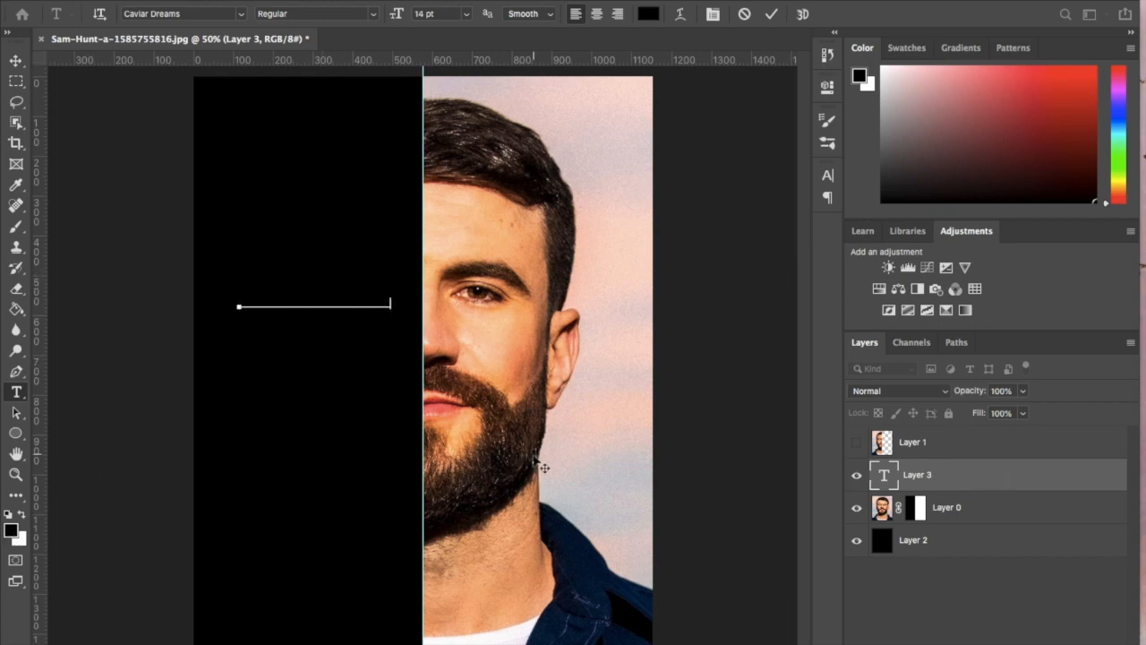
- Colour the whole pasted lyric white and commit the text
key(ctrl+a)
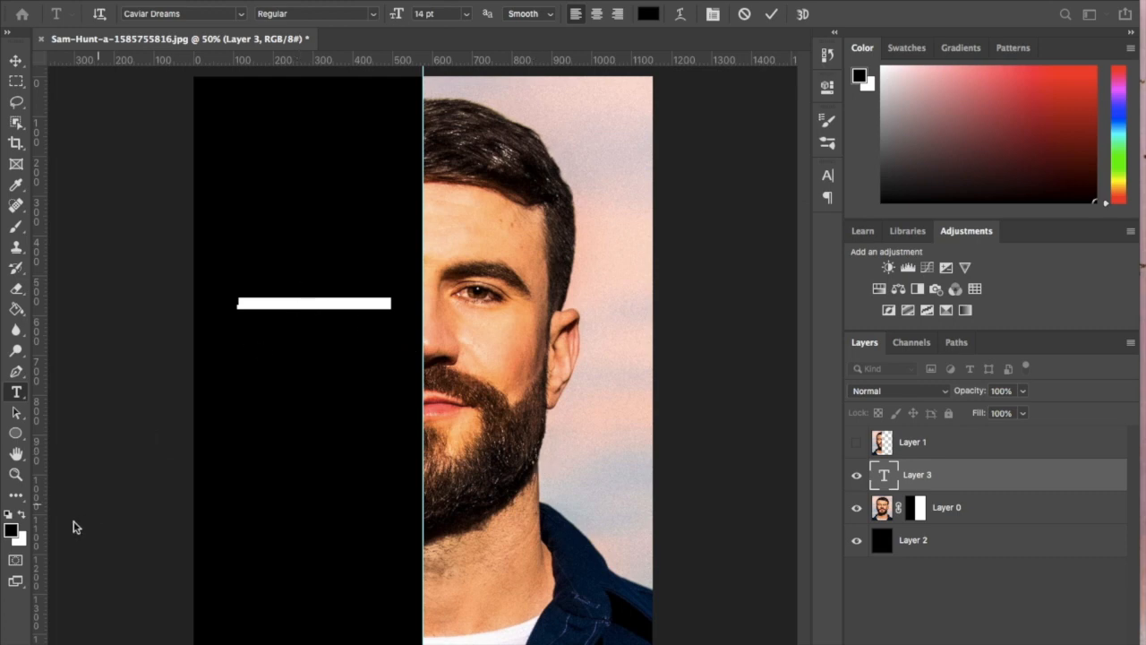
click(21, 516)
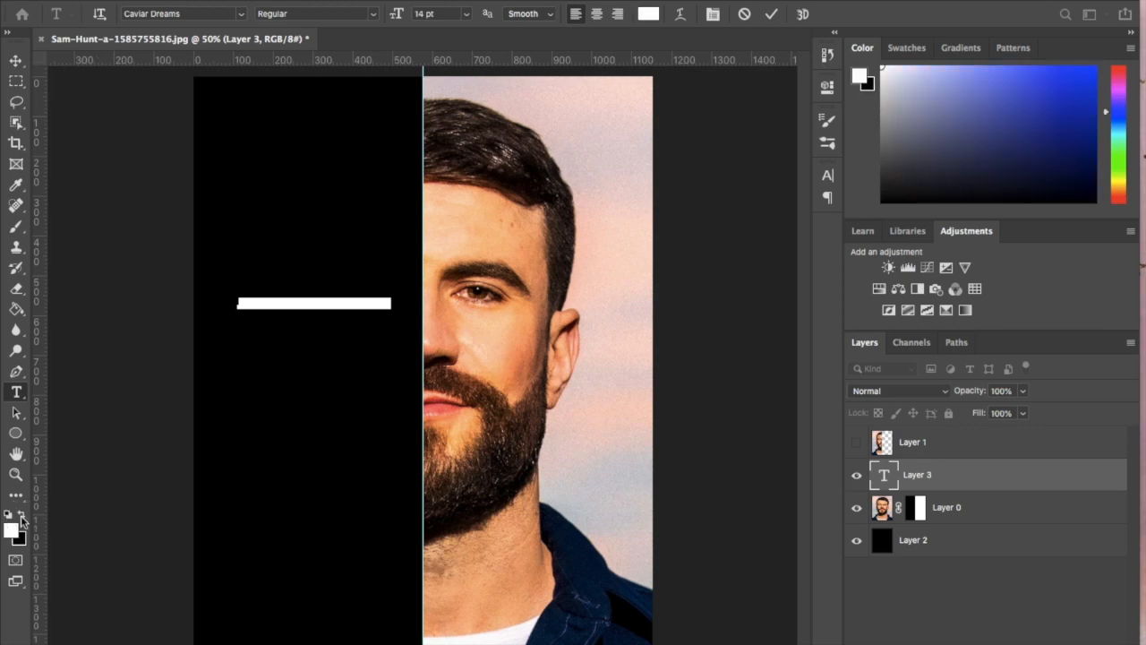
click(16, 60)
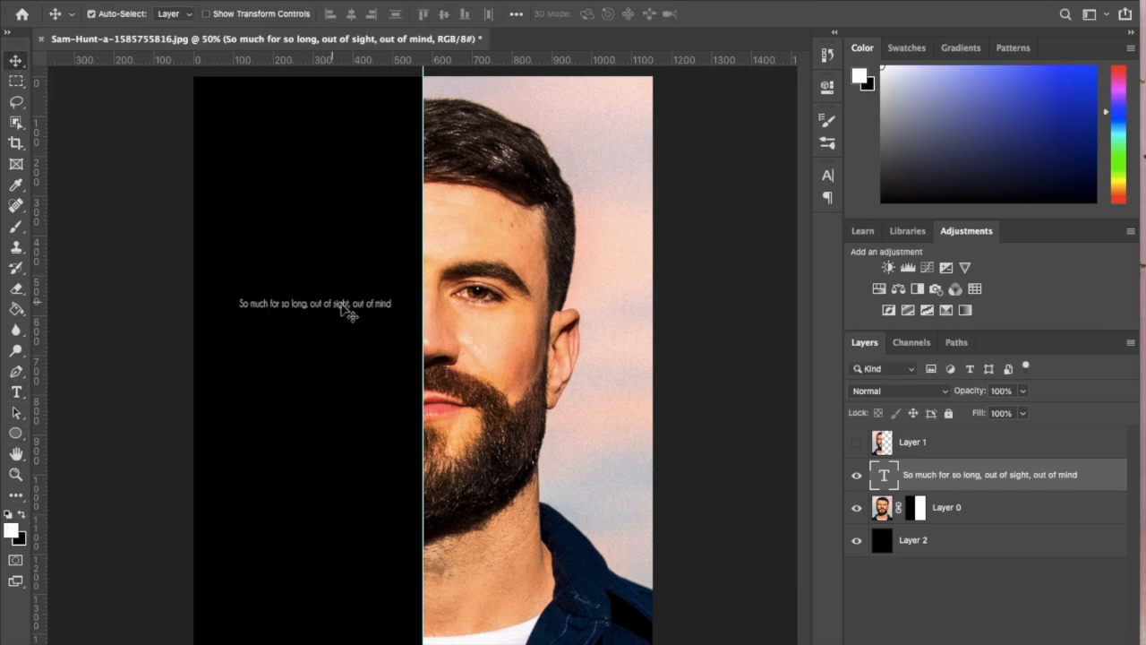
- Break the lyric into three lines, after "So much for so long," and after "out of sight,"
click(14, 397)
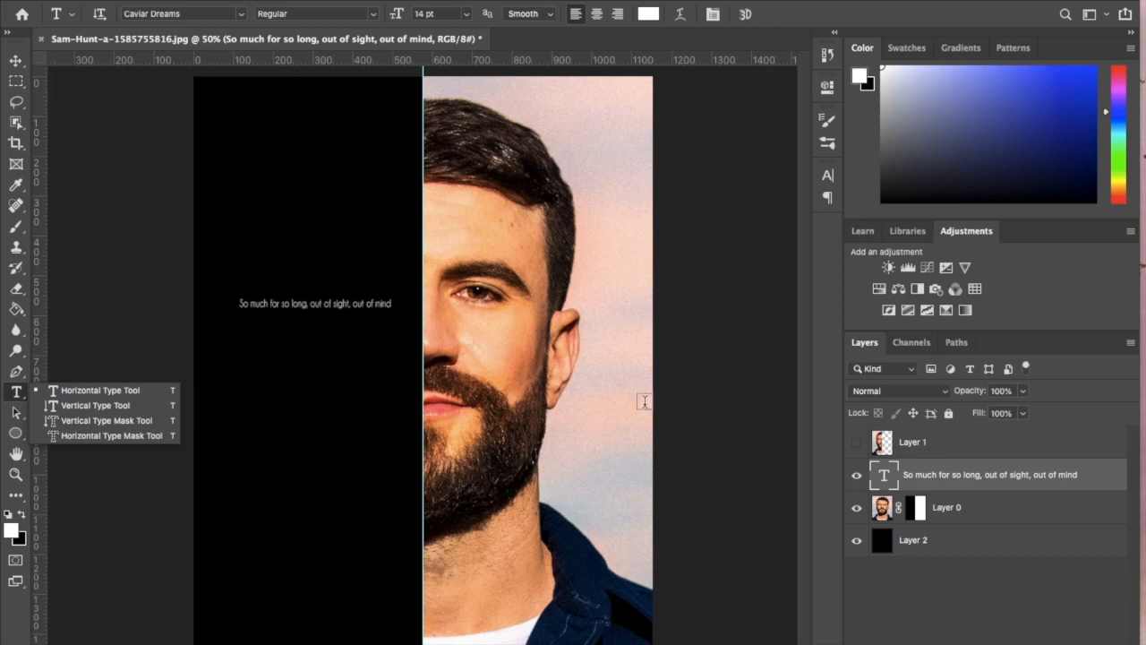
click(304, 305)
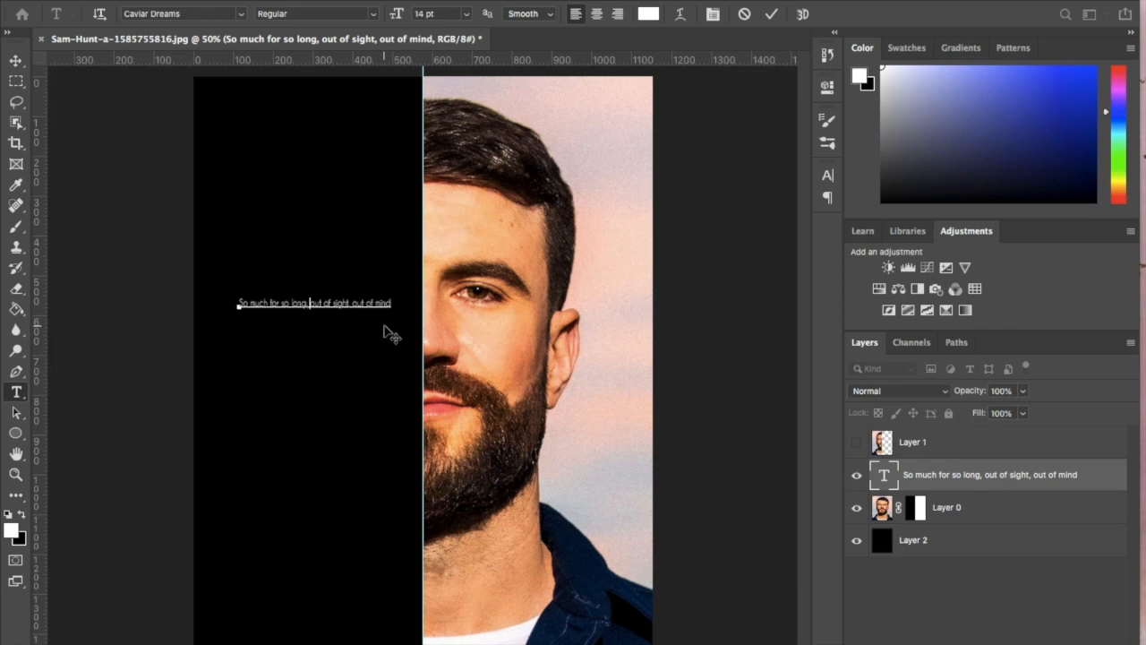
key(Delete)
key(Return)
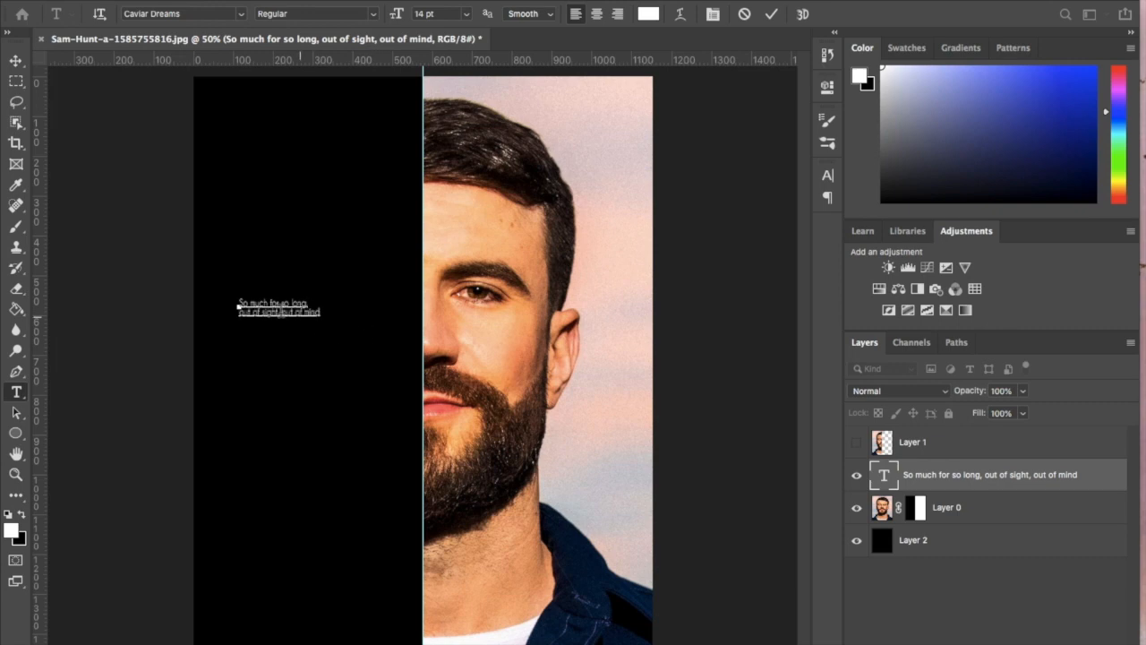
click(279, 313)
key(Delete)
key(Return)
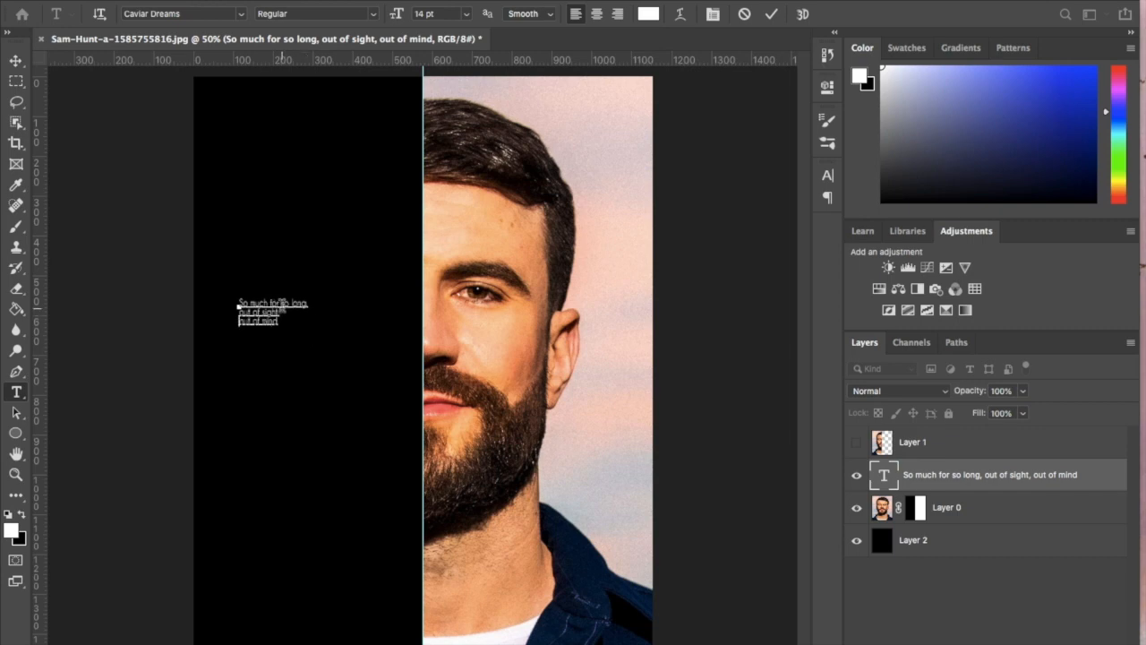
- Set the font size of the whole lyric to 72 pt and commit the text
key(ctrl+a)
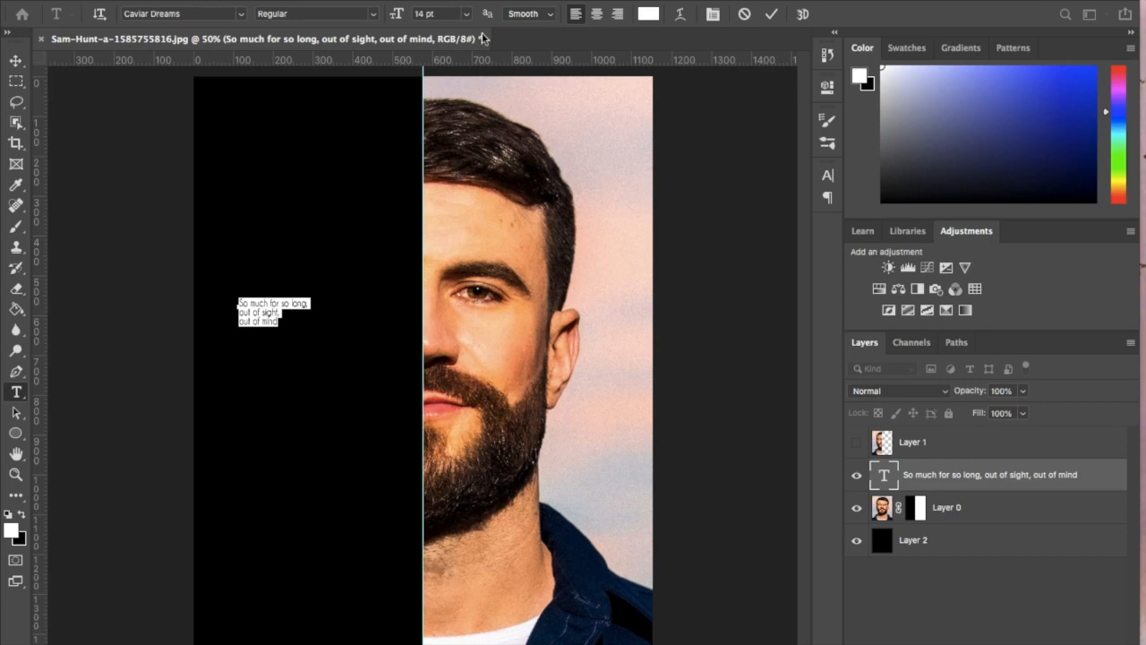
click(466, 14)
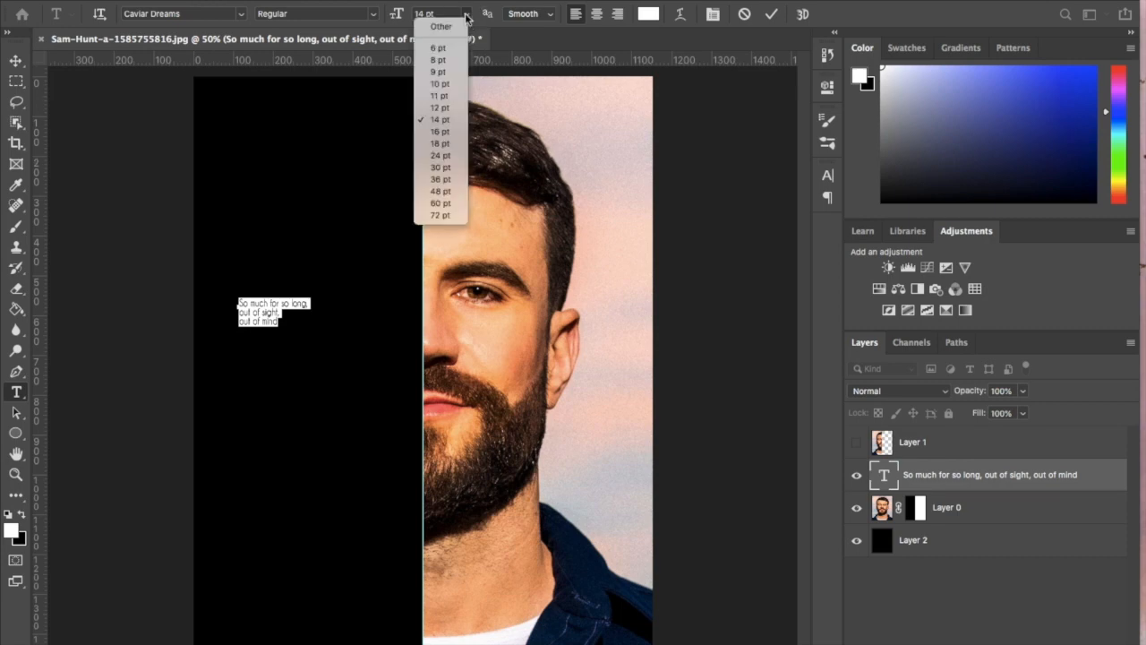
click(444, 216)
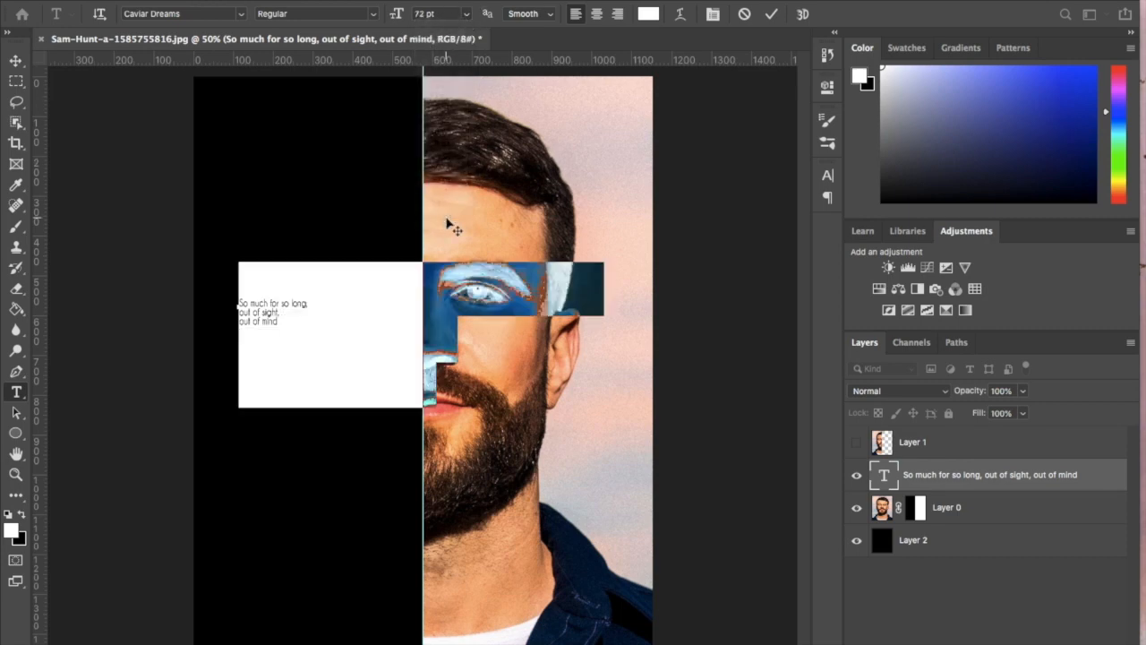
click(18, 65)
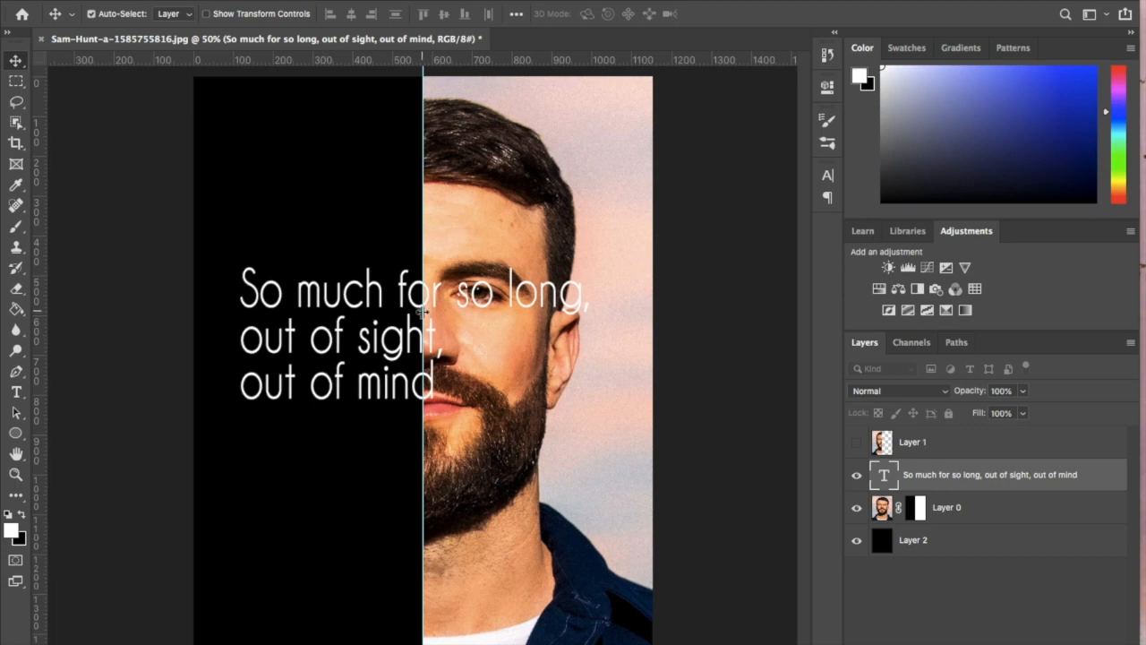
- Move "so long," onto its own line in the lyric and select the entire text
click(17, 394)
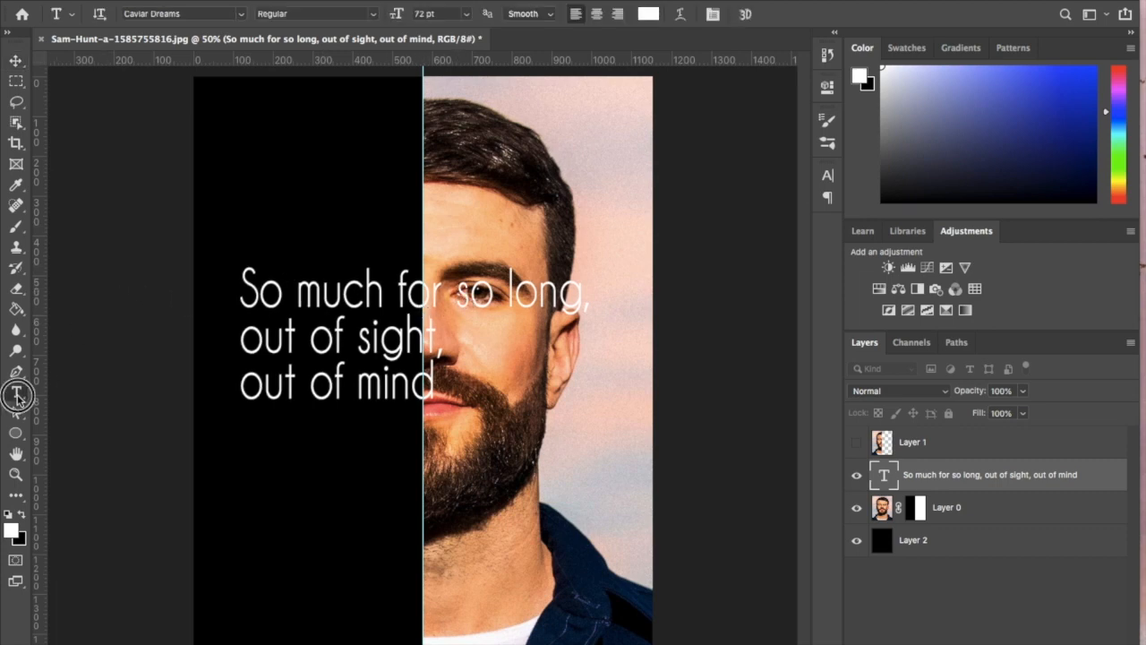
click(458, 295)
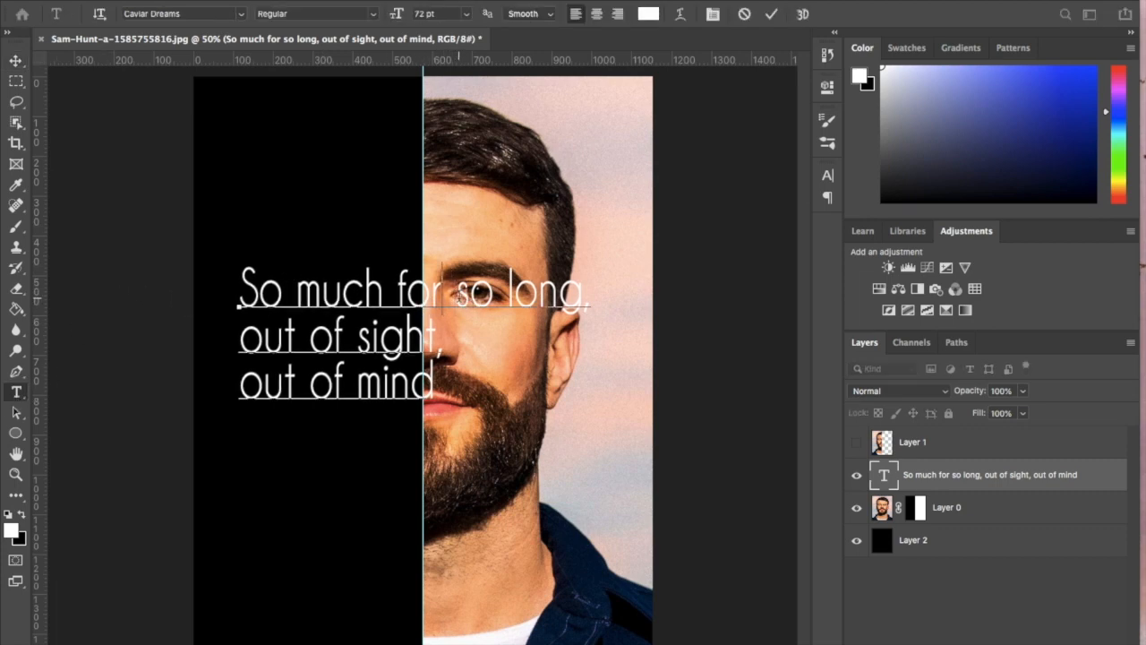
key(Return)
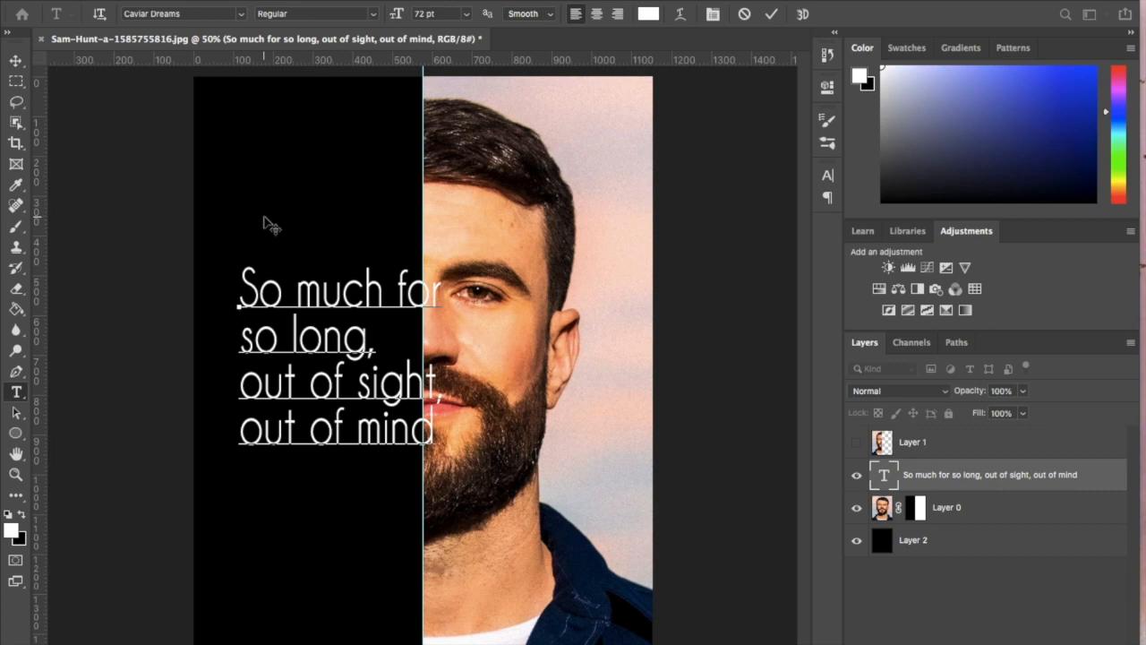
key(super+a)
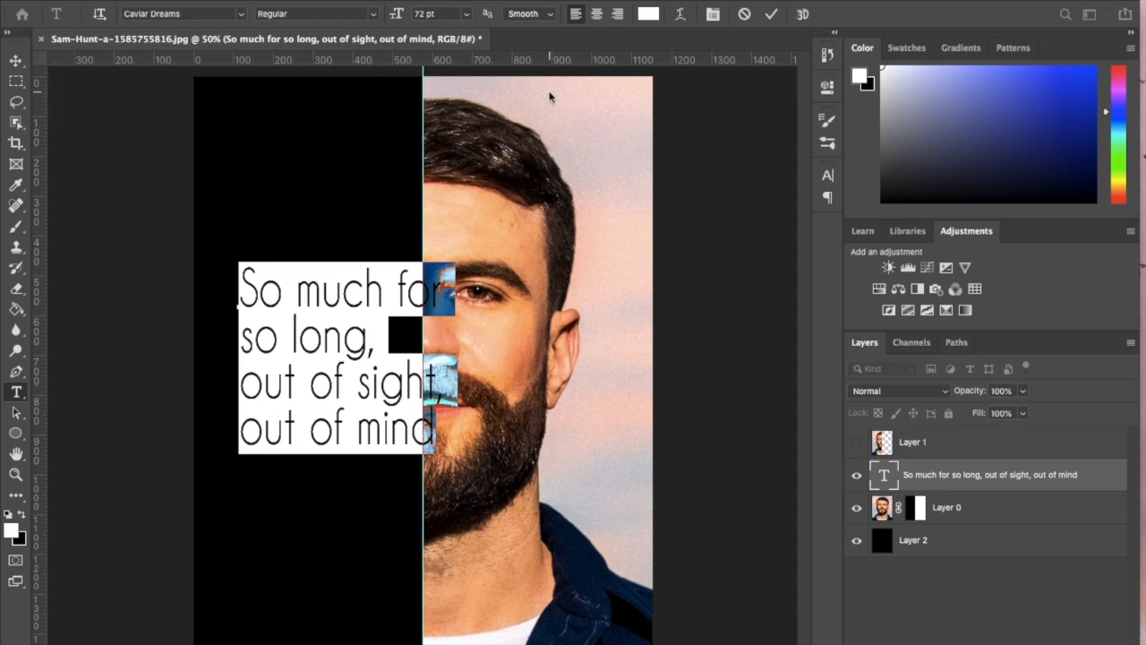
- Right-align the lyric and move it into the black half so its right edge meets the centre guide
click(618, 15)
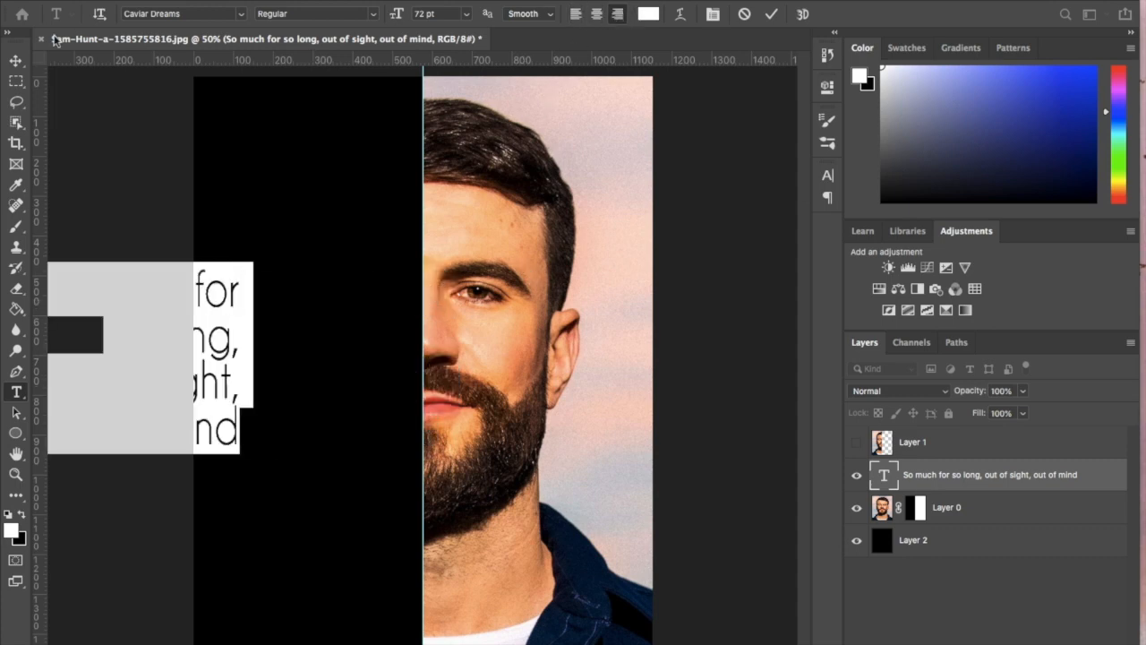
click(15, 60)
drag(231, 386, 403, 397)
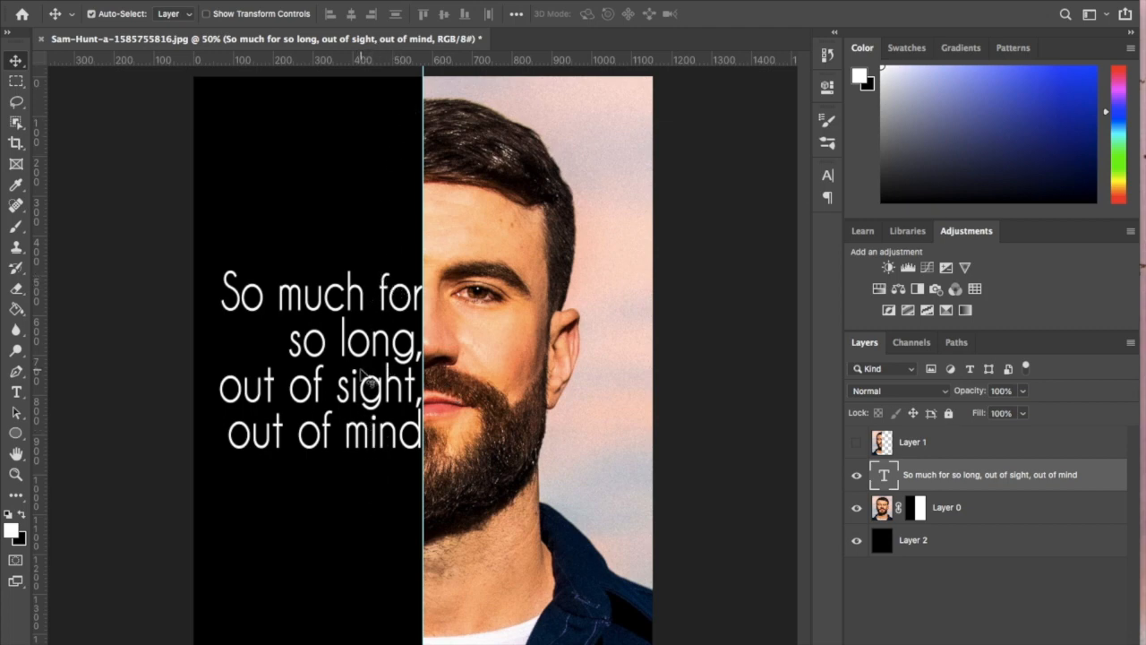
- Set the whole lyric in the Poplar Std Black font and open the Character settings
click(15, 393)
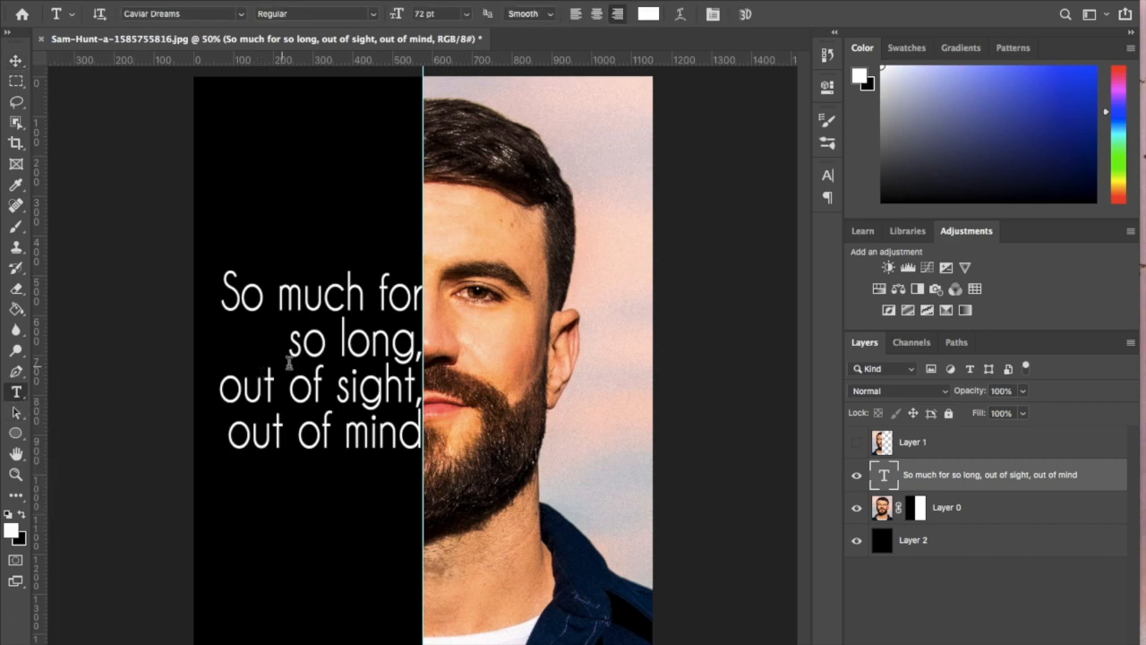
click(349, 343)
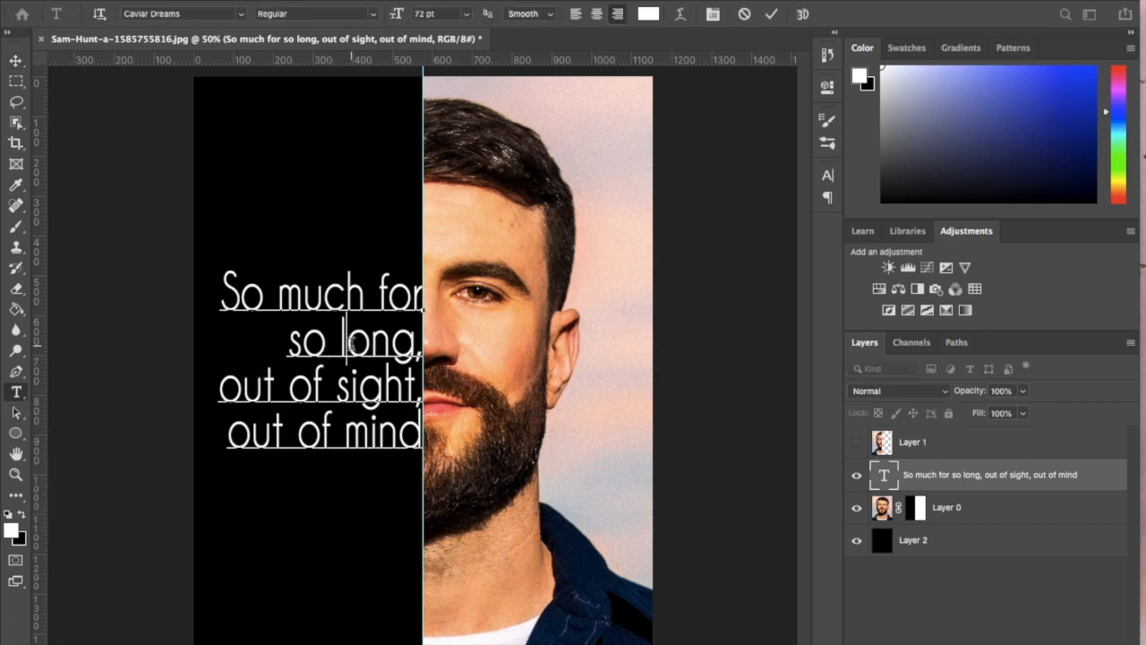
key(ctrl+a)
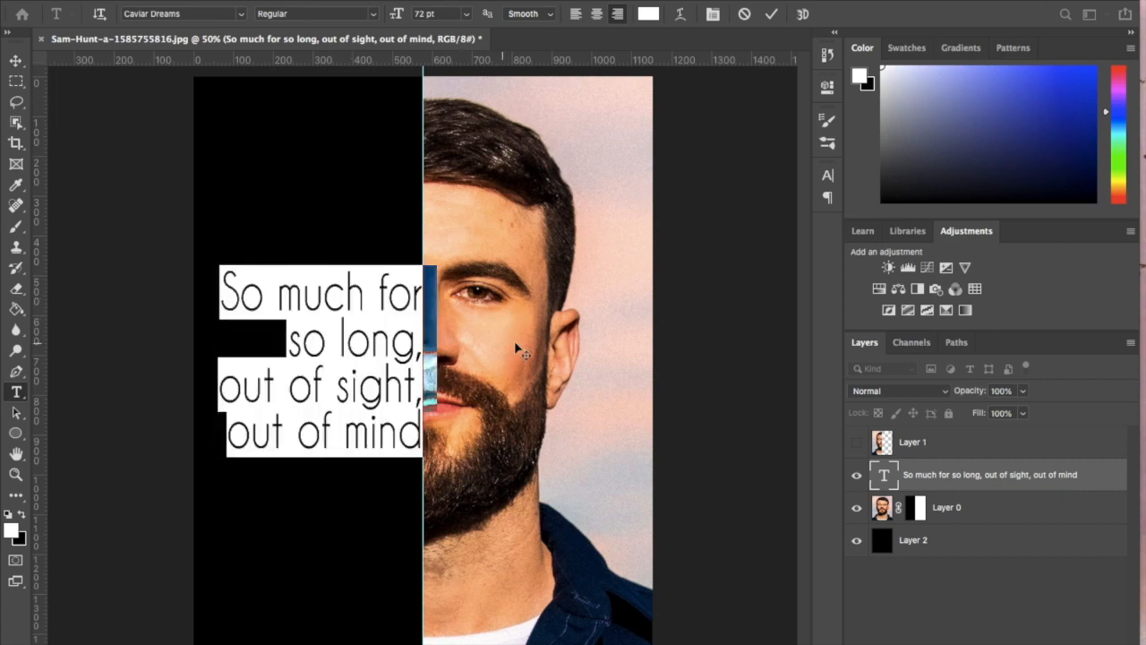
click(242, 16)
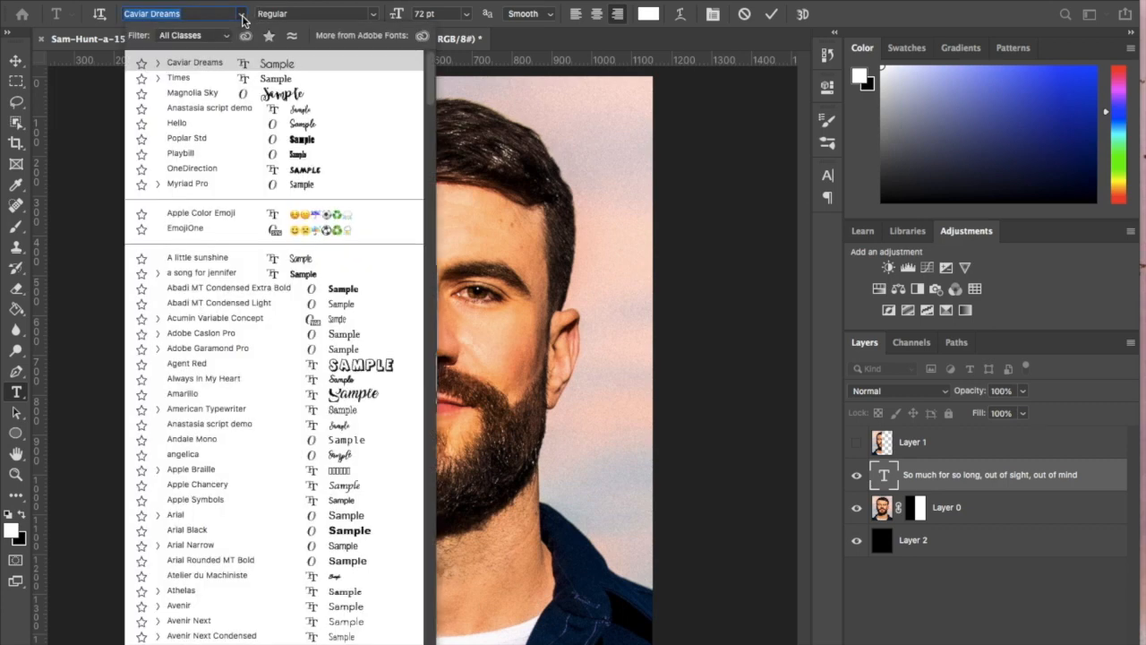
click(254, 138)
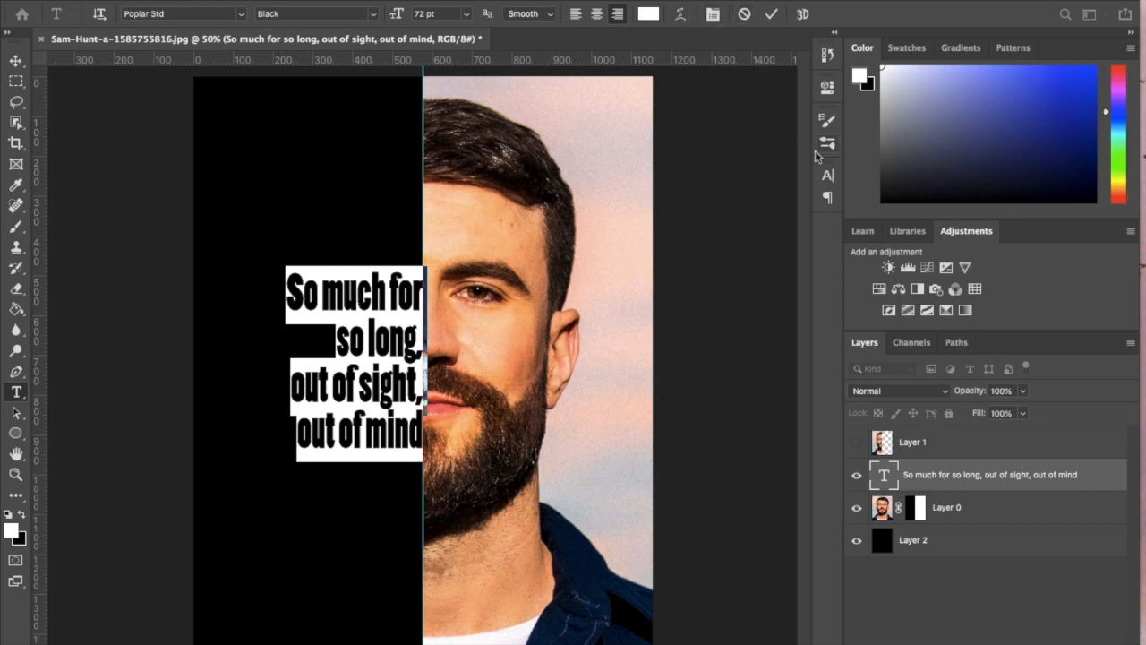
click(828, 176)
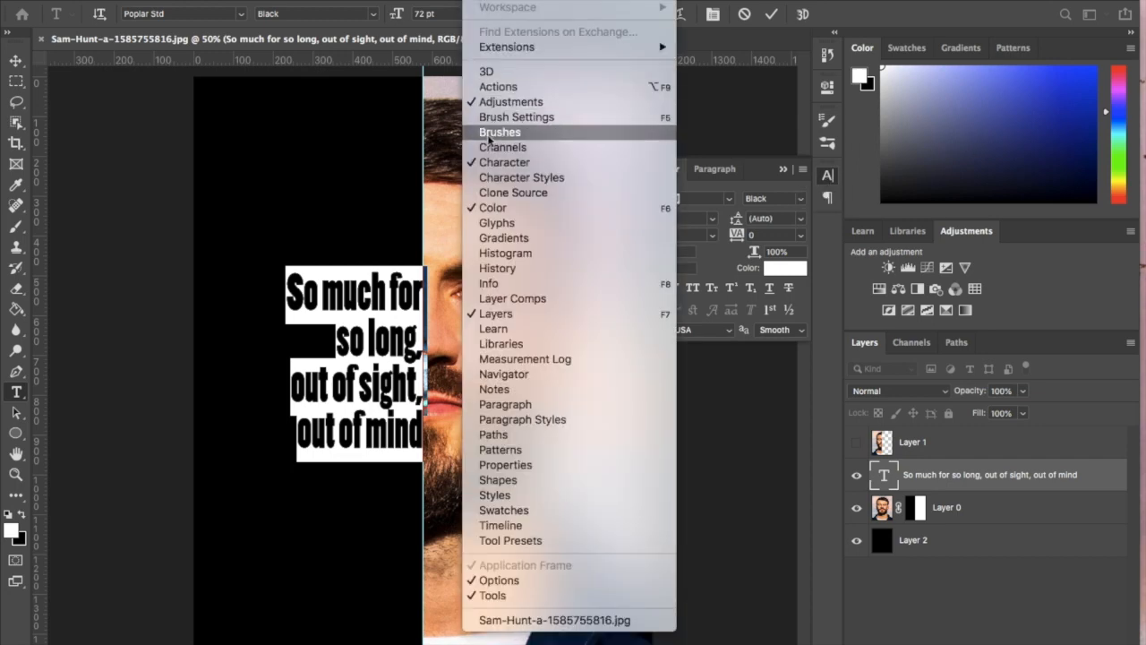
click(694, 186)
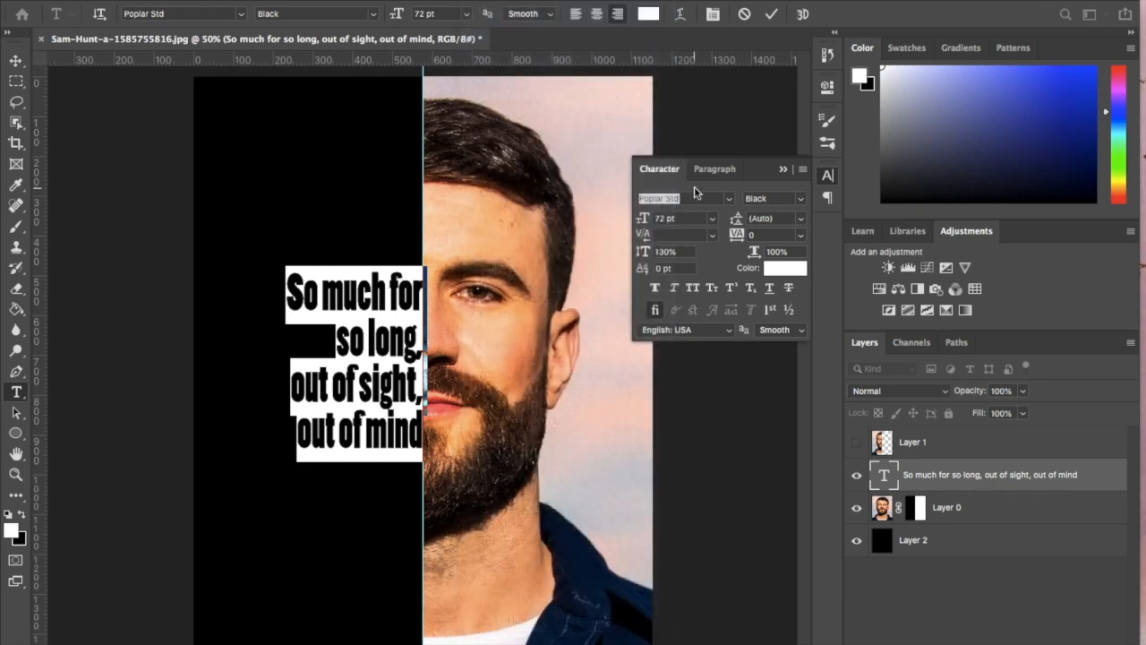
- Try Faux Bold, Faux Italic, All Caps and Small Caps on the selected lyric
click(656, 293)
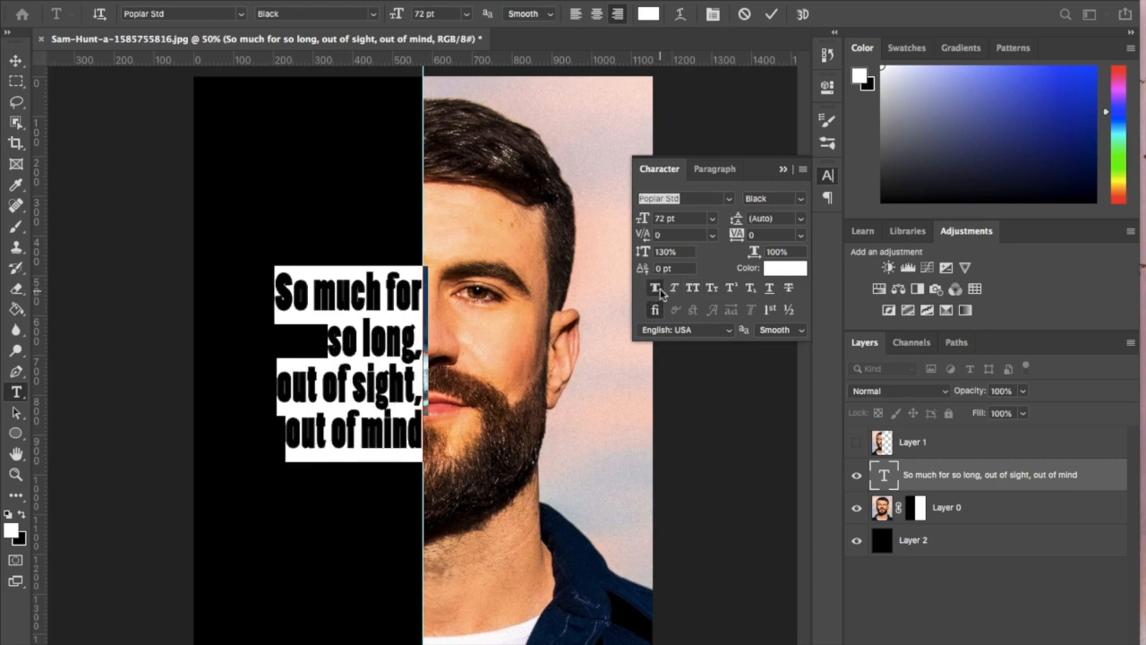
click(676, 290)
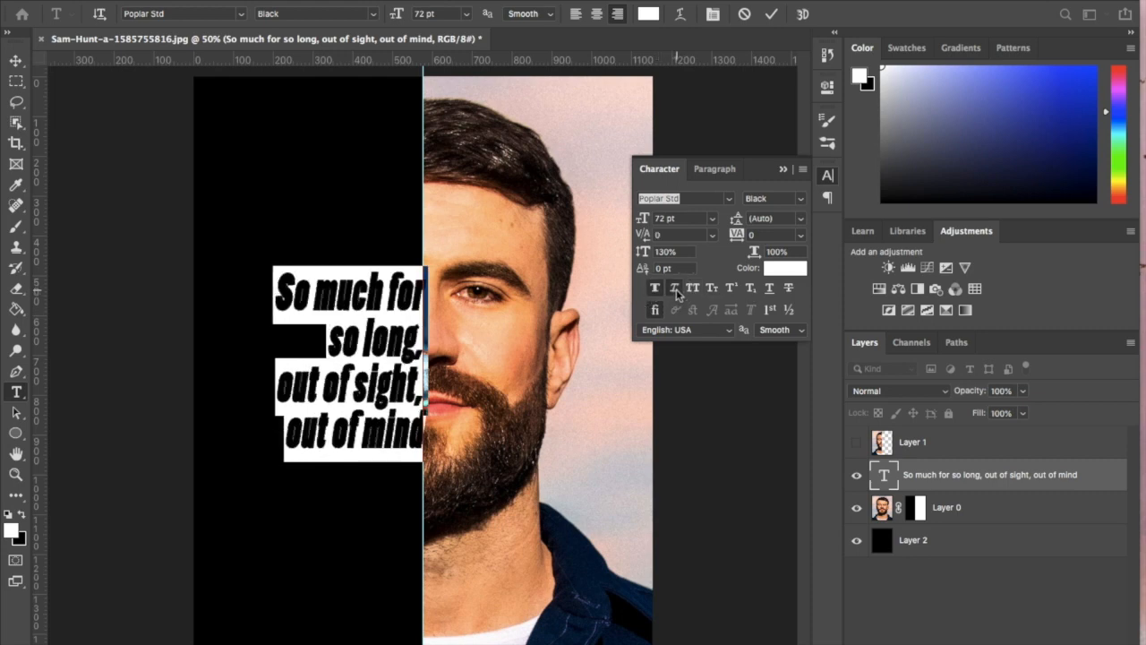
click(675, 288)
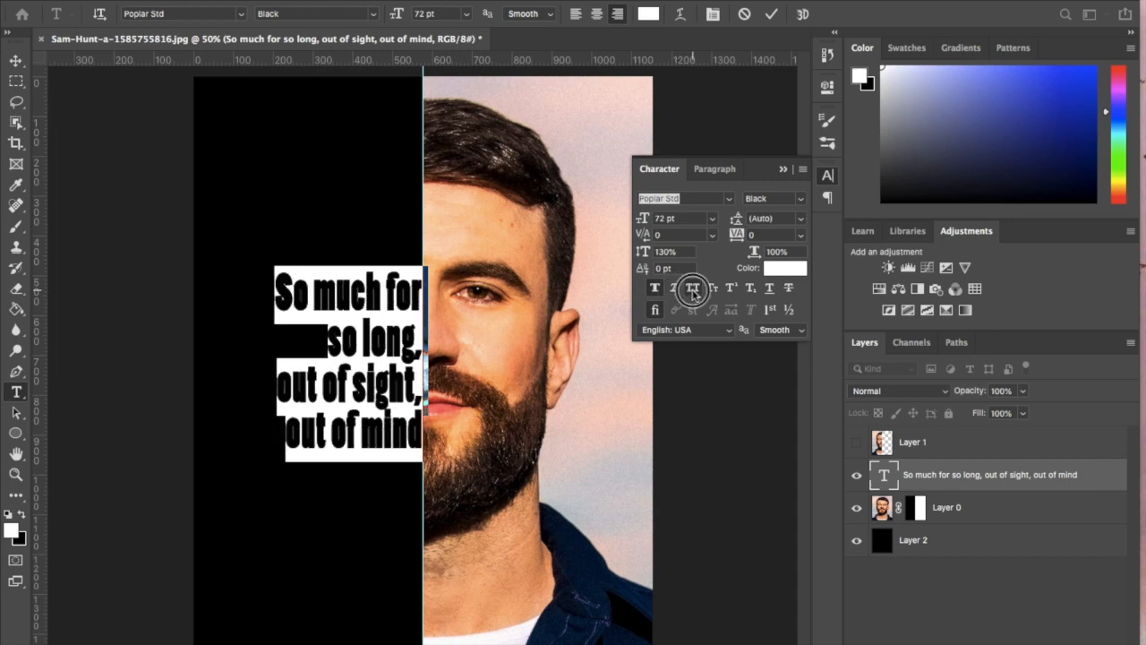
click(693, 288)
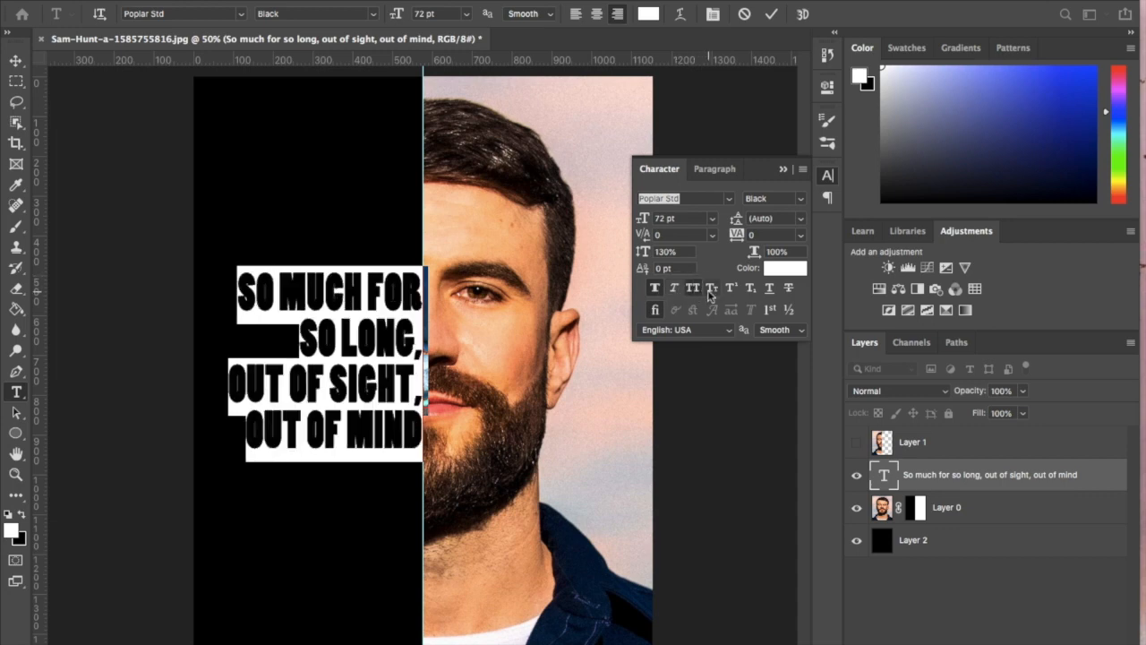
click(693, 291)
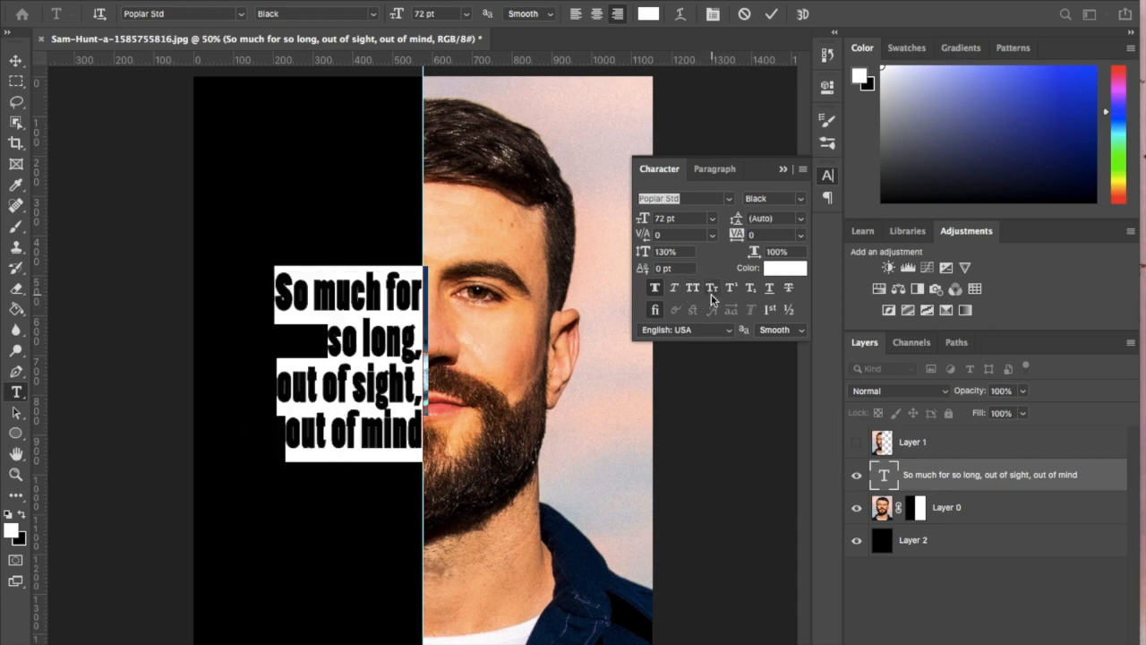
click(712, 293)
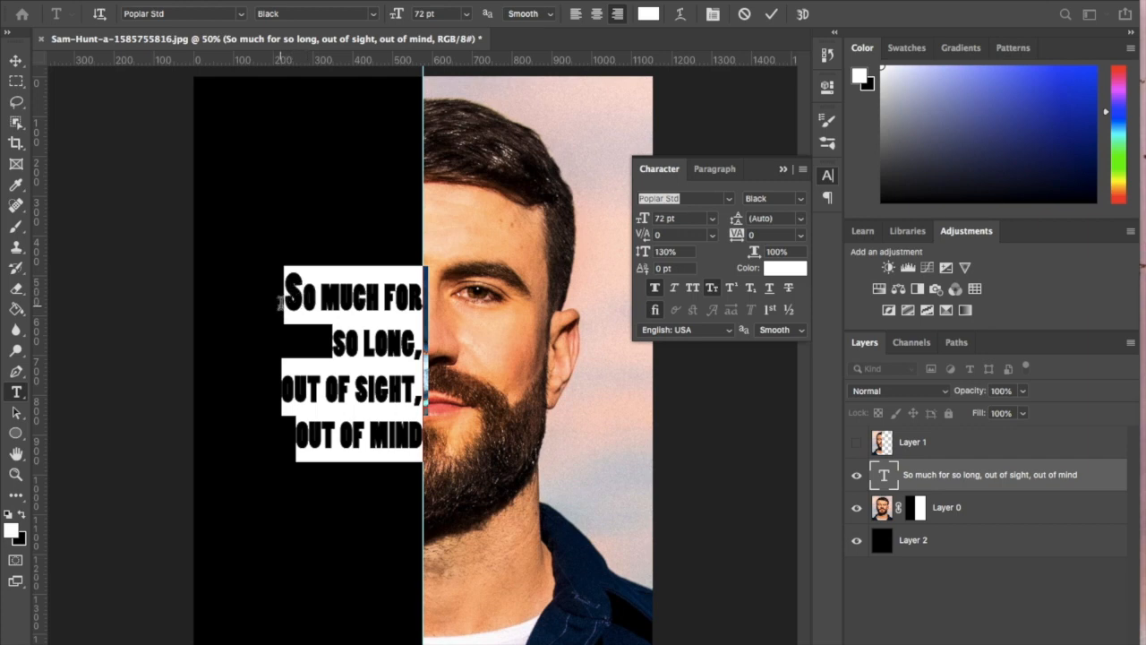
- Set the lyric in All Caps without Faux Bold and with a font size of 100 pt
click(693, 289)
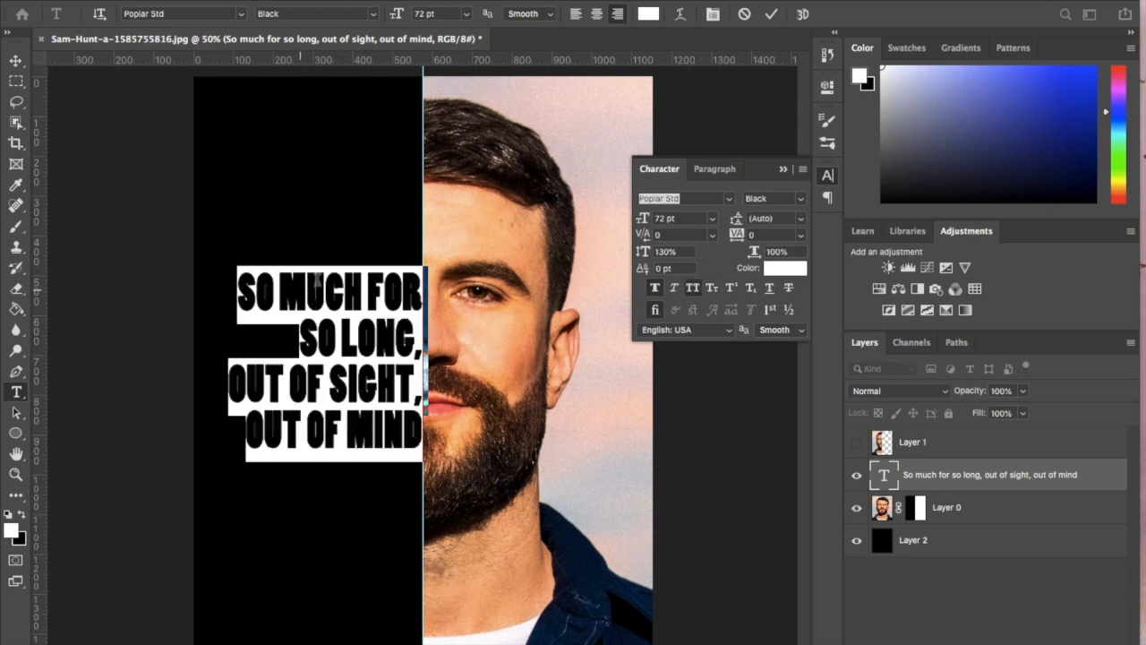
click(656, 288)
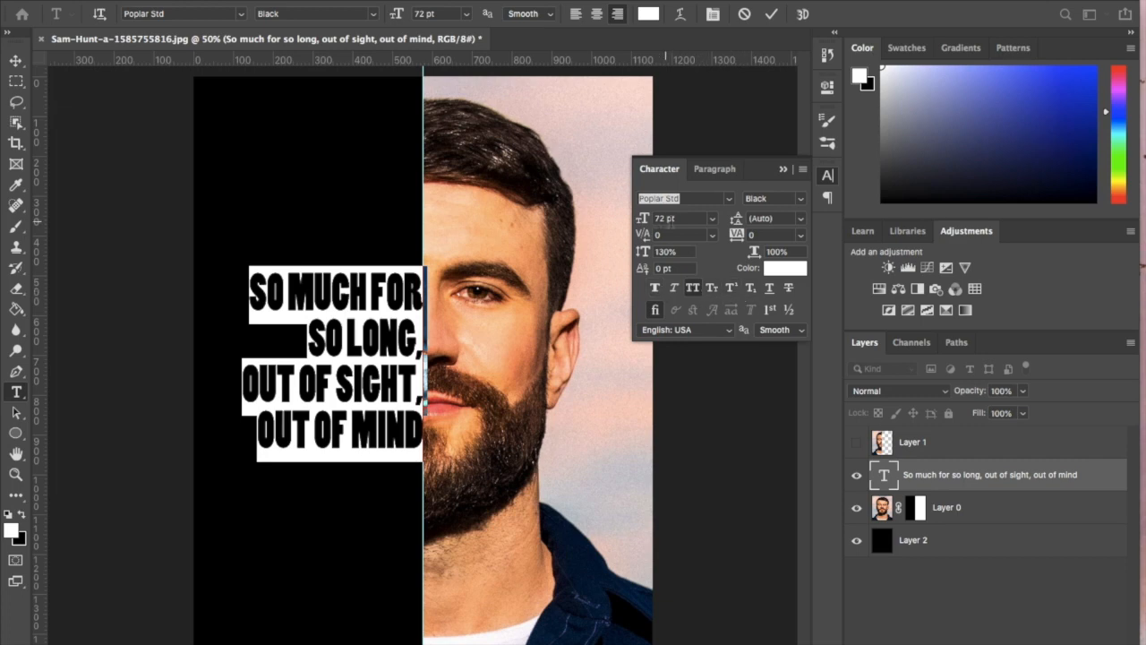
click(642, 217)
text(10)
text(0)
key(Return)
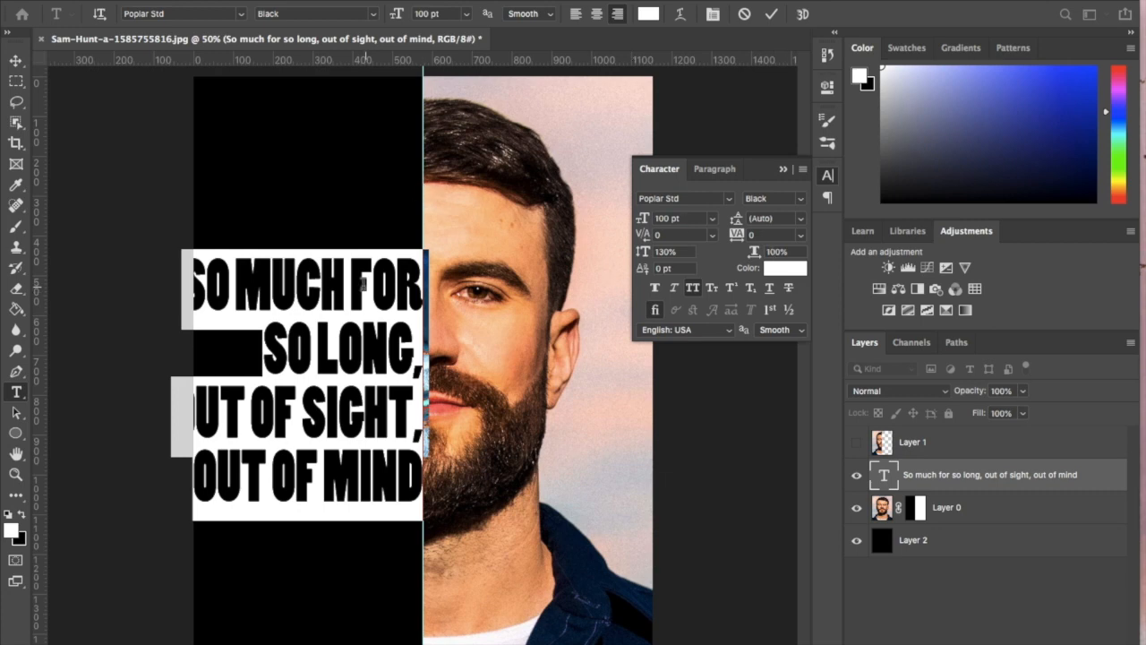
- Break the lyric after "SO MUCH" and join "FOR" with "SO LONG," on the second line
click(353, 296)
key(BackSpace)
key(Return)
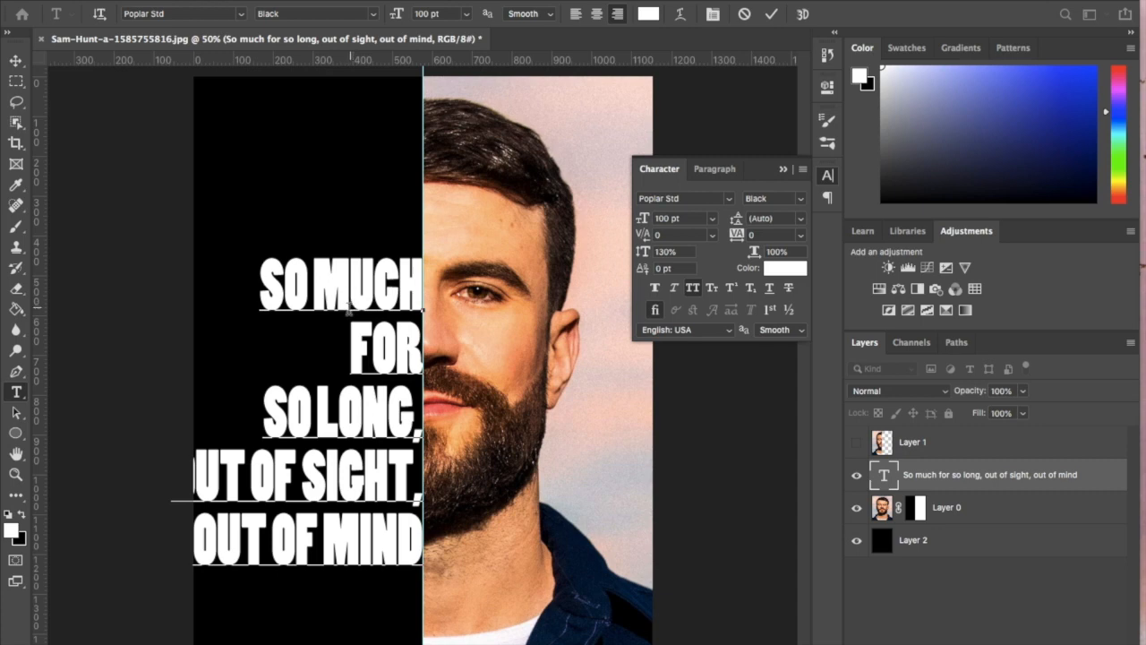
click(261, 414)
key(BackSpace)
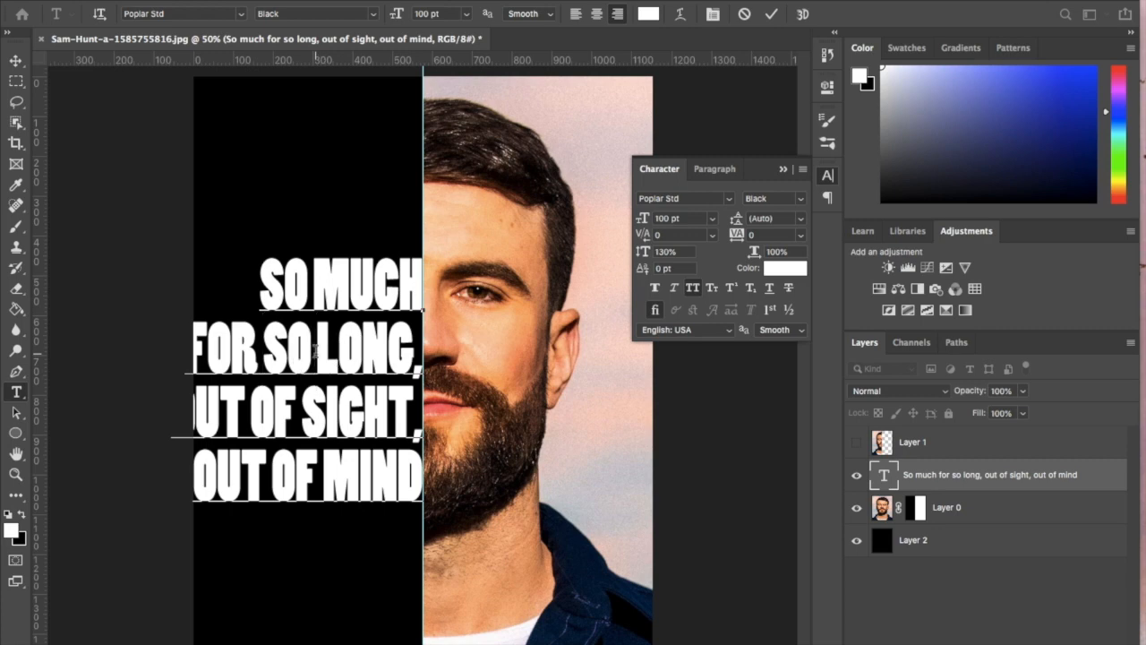
- Rebreak the middle of the lyric into "FOR SO", "LONG, OUT" and "OF SIGHT,", and move the text higher along the guide
click(315, 351)
key(BackSpace)
key(Return)
click(196, 479)
key(BackSpace)
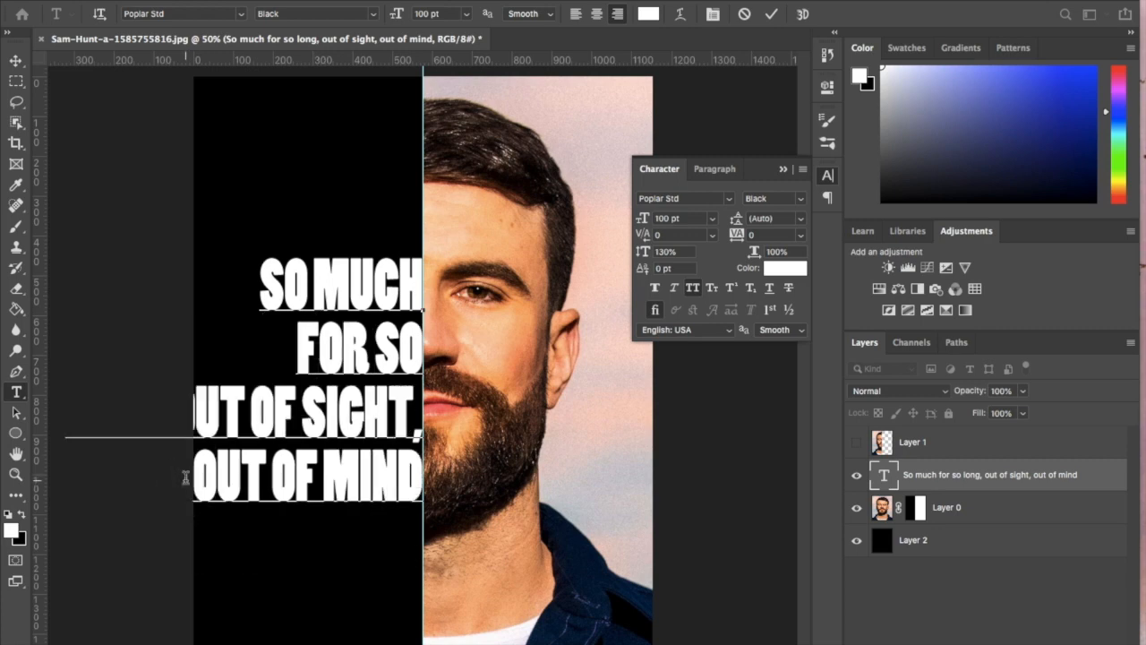
click(253, 404)
key(Return)
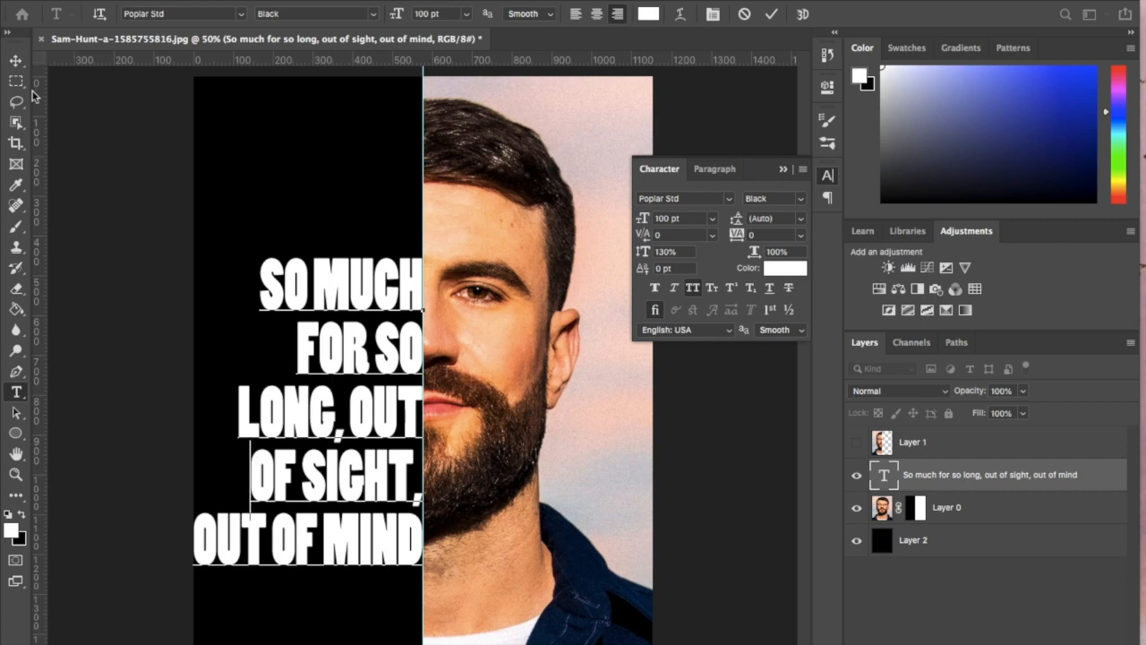
click(15, 60)
drag(385, 423, 384, 321)
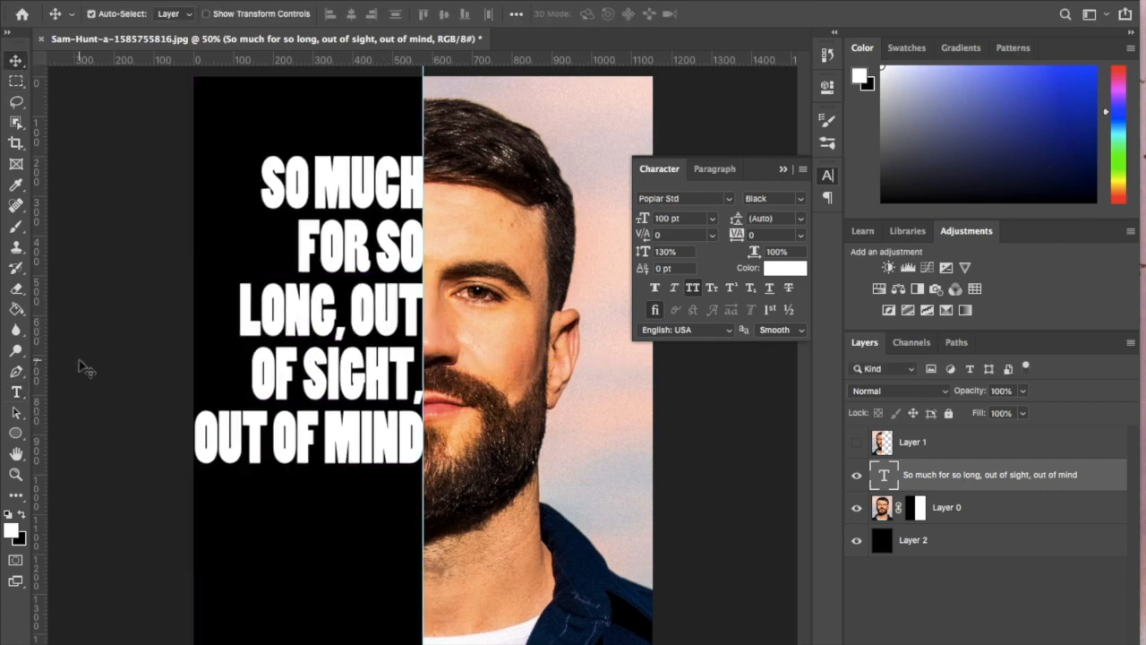
- Put "MIND" on its own last line, remove the trailing space after "OUT OF", and commit the text
click(16, 391)
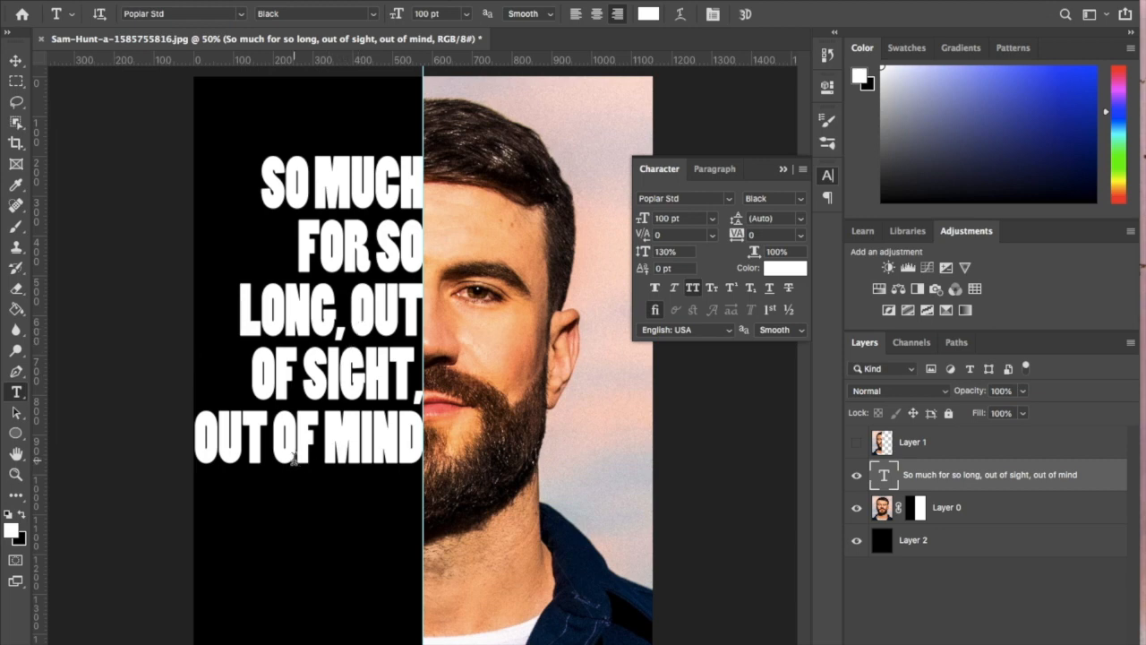
click(324, 435)
key(Return)
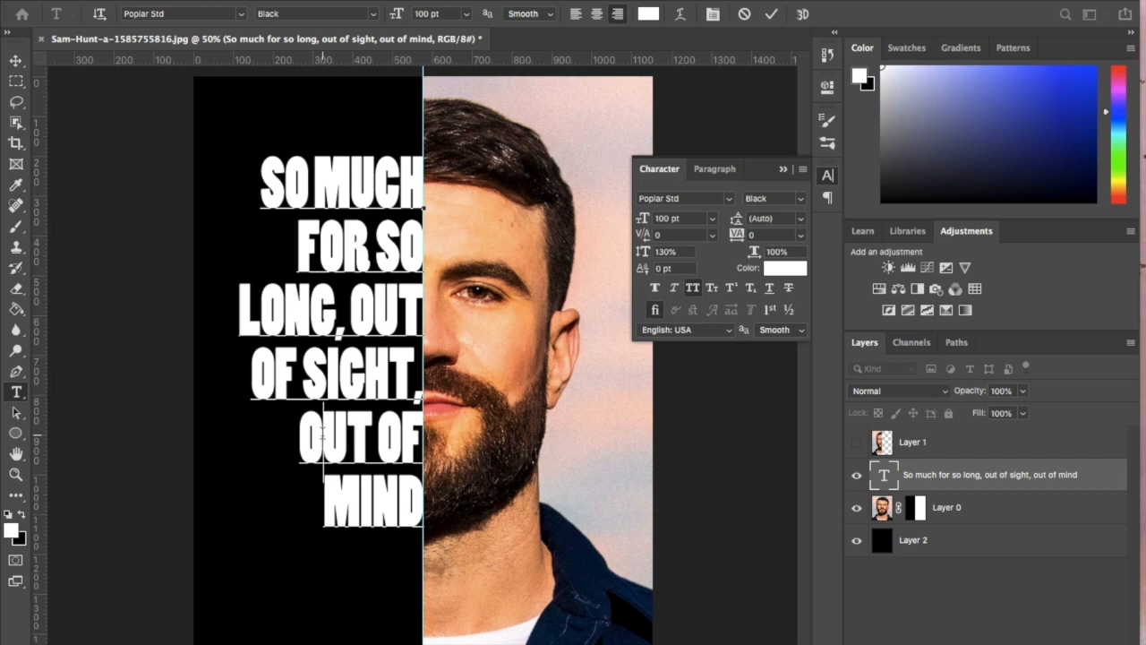
key(BackSpace)
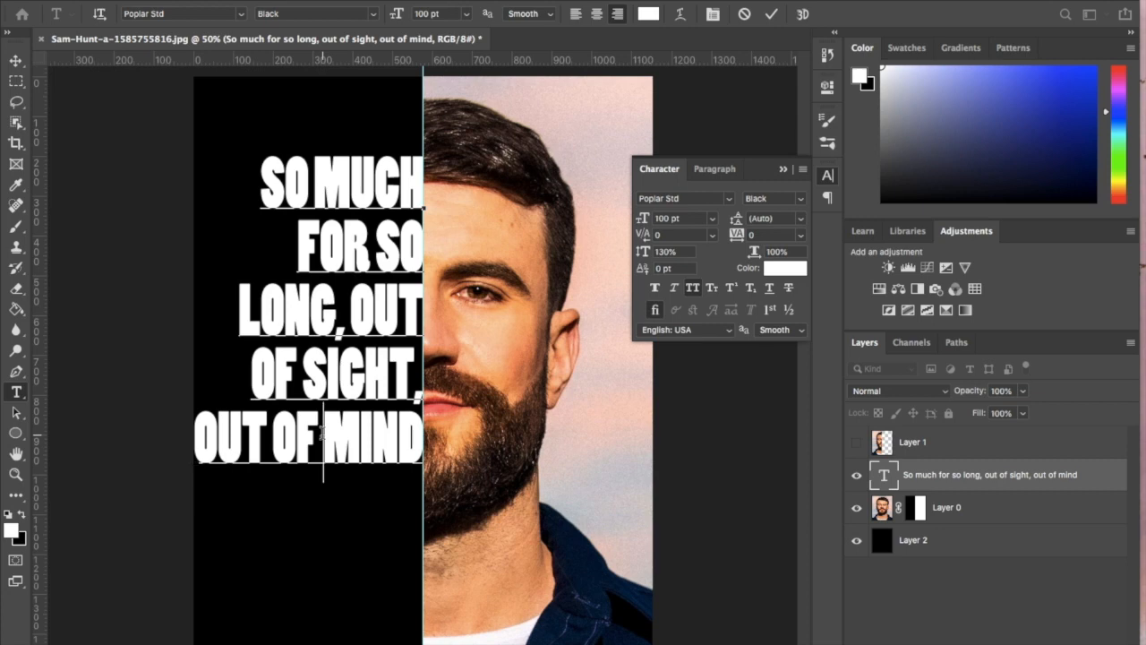
key(BackSpace)
key(Return)
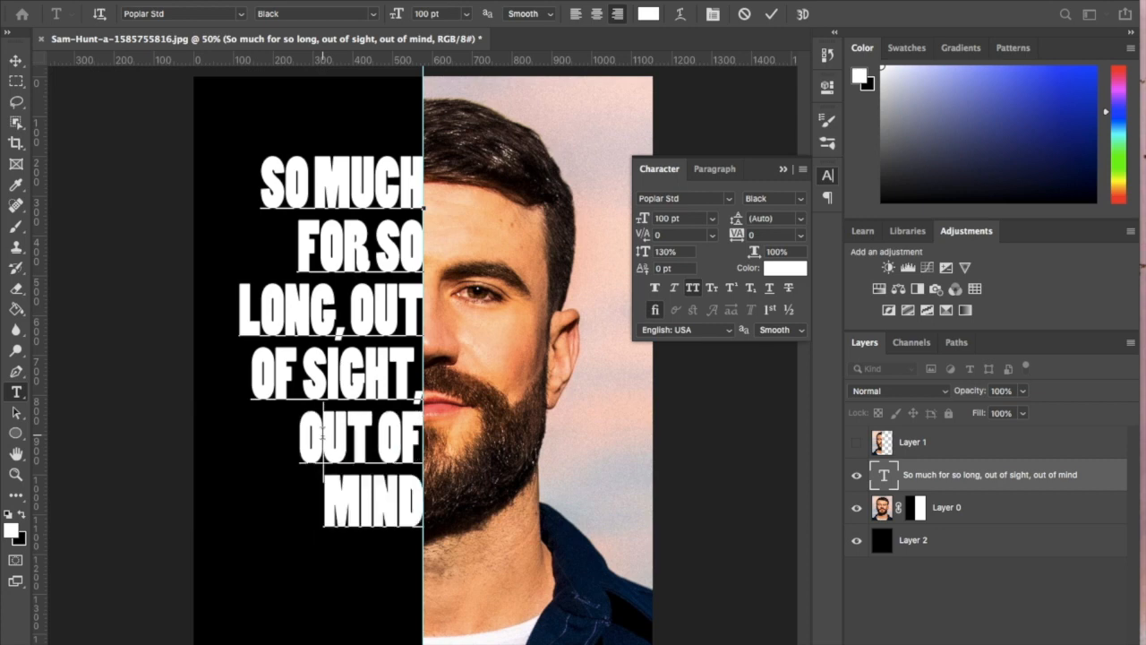
key(BackSpace)
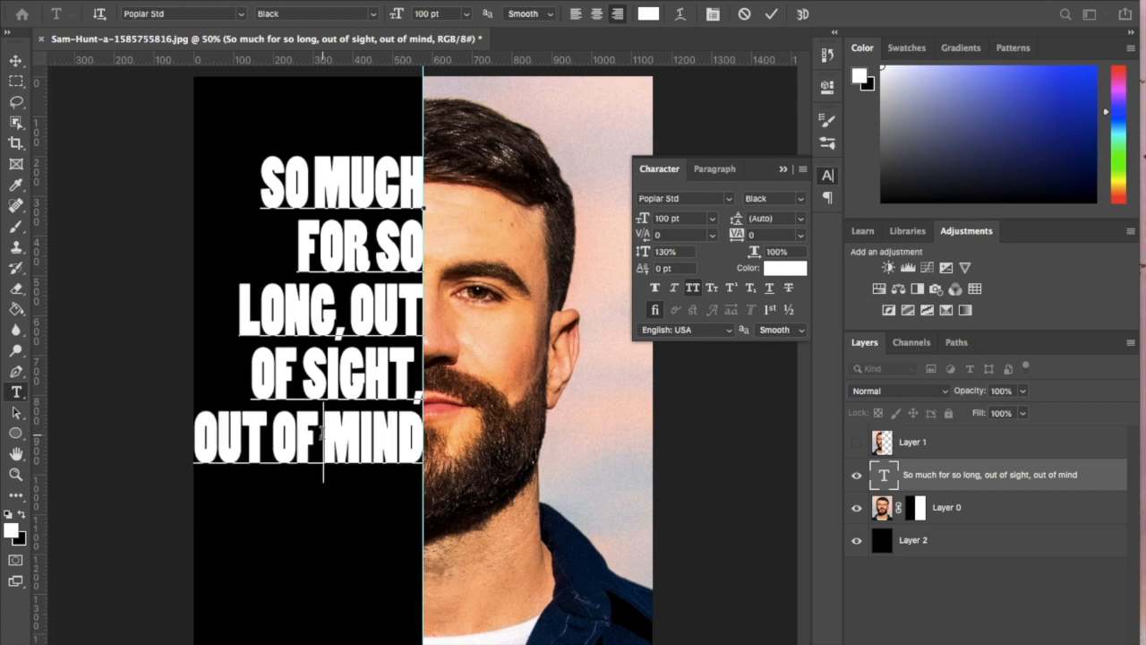
key(Return)
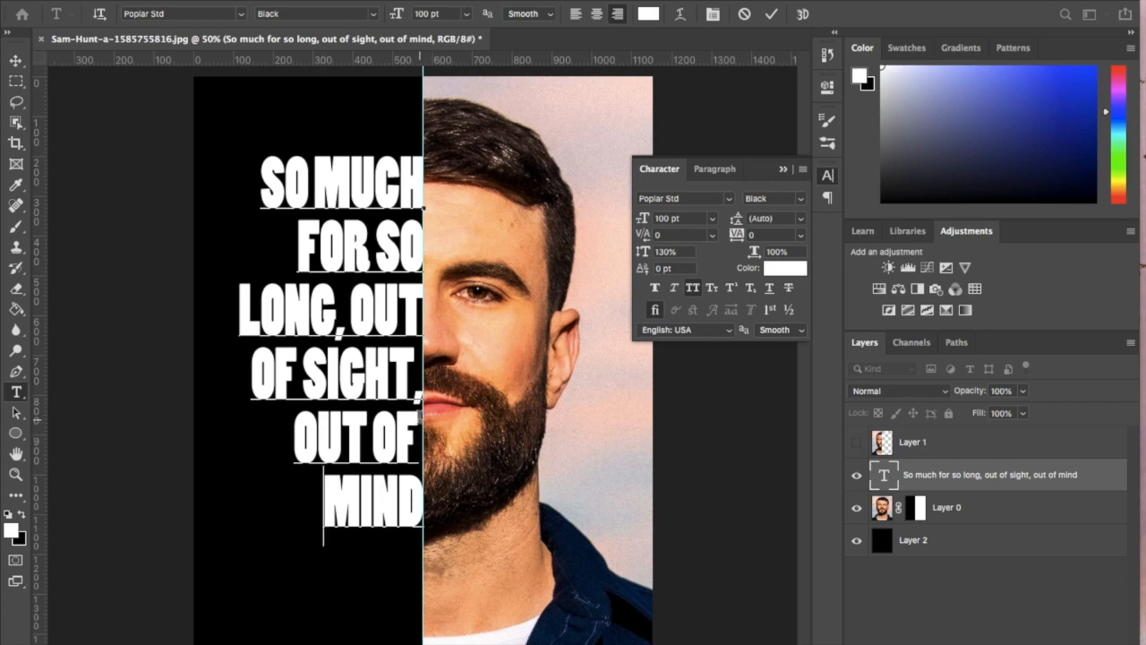
click(422, 428)
click(428, 433)
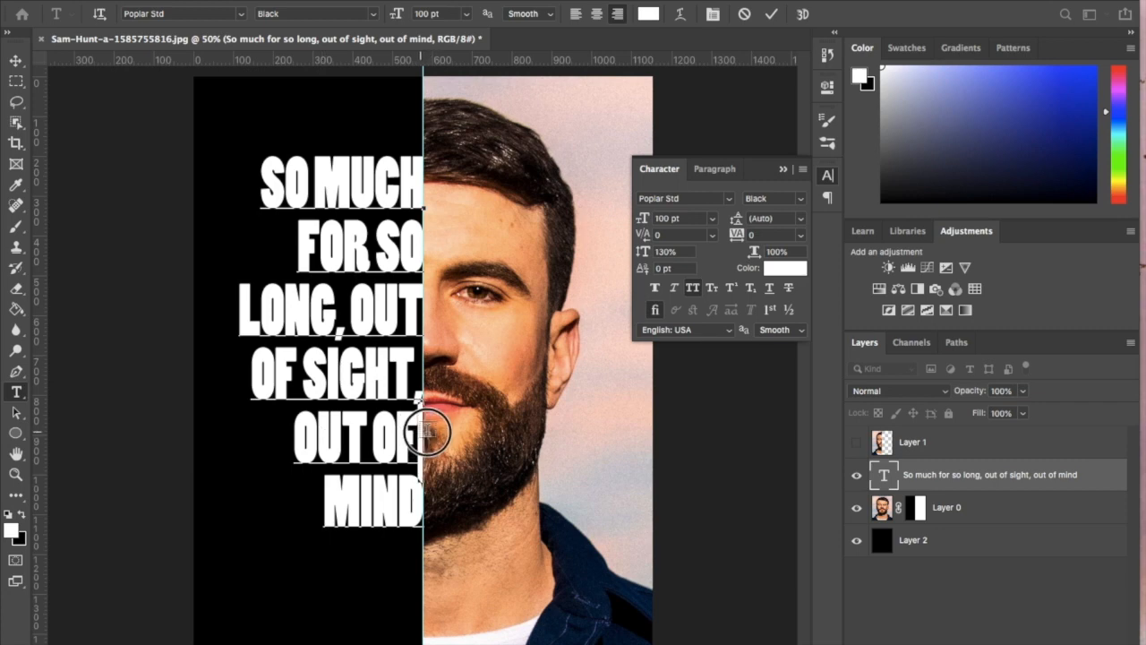
key(Delete)
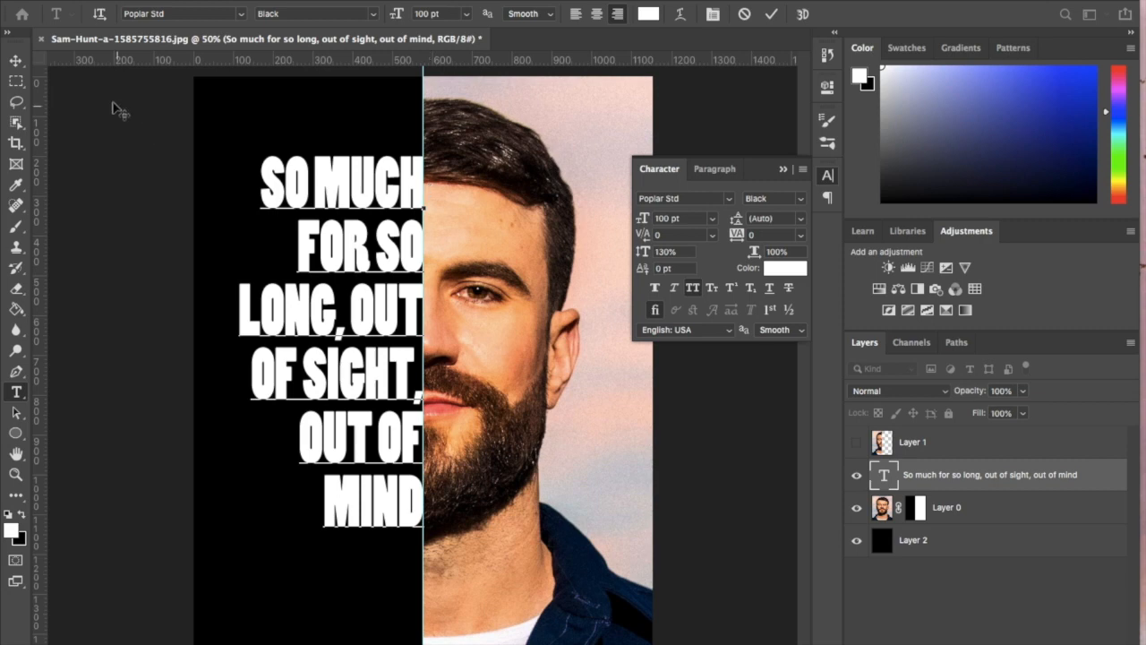
click(17, 61)
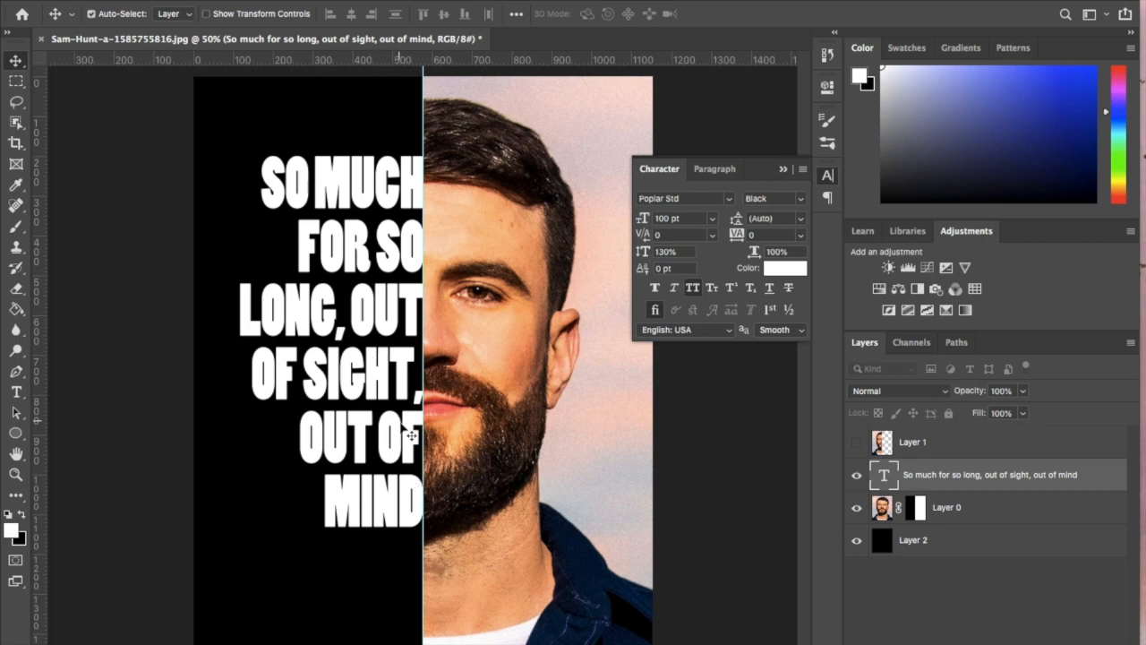
- Add a period after "MIND" at the end of the lyric and commit the text
click(16, 392)
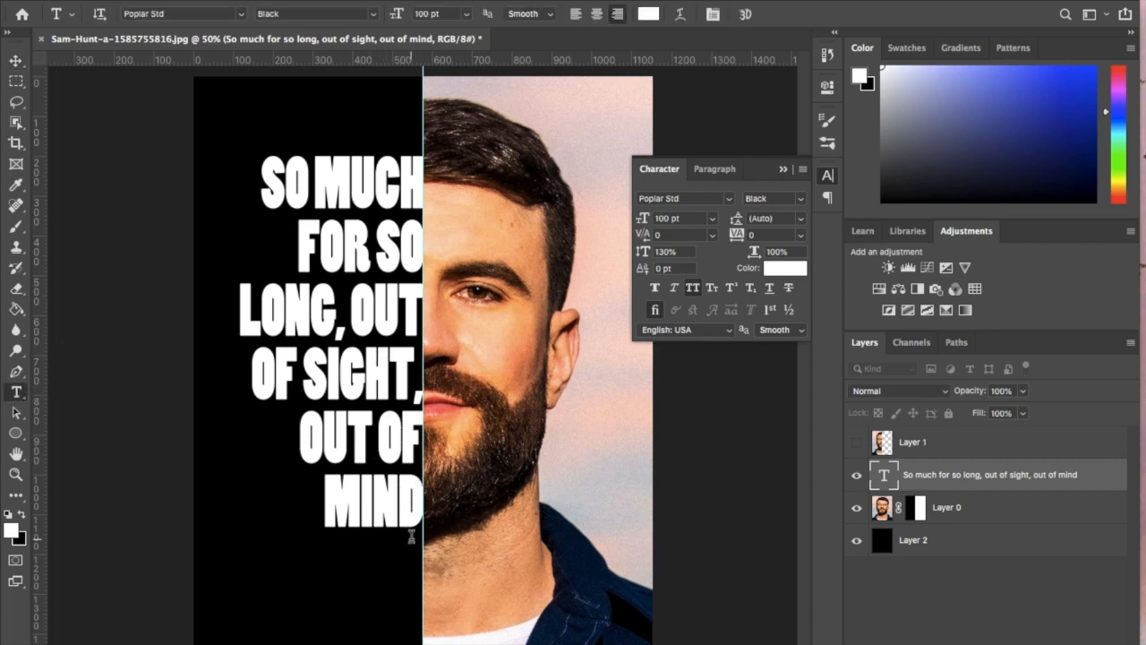
click(420, 517)
text(.)
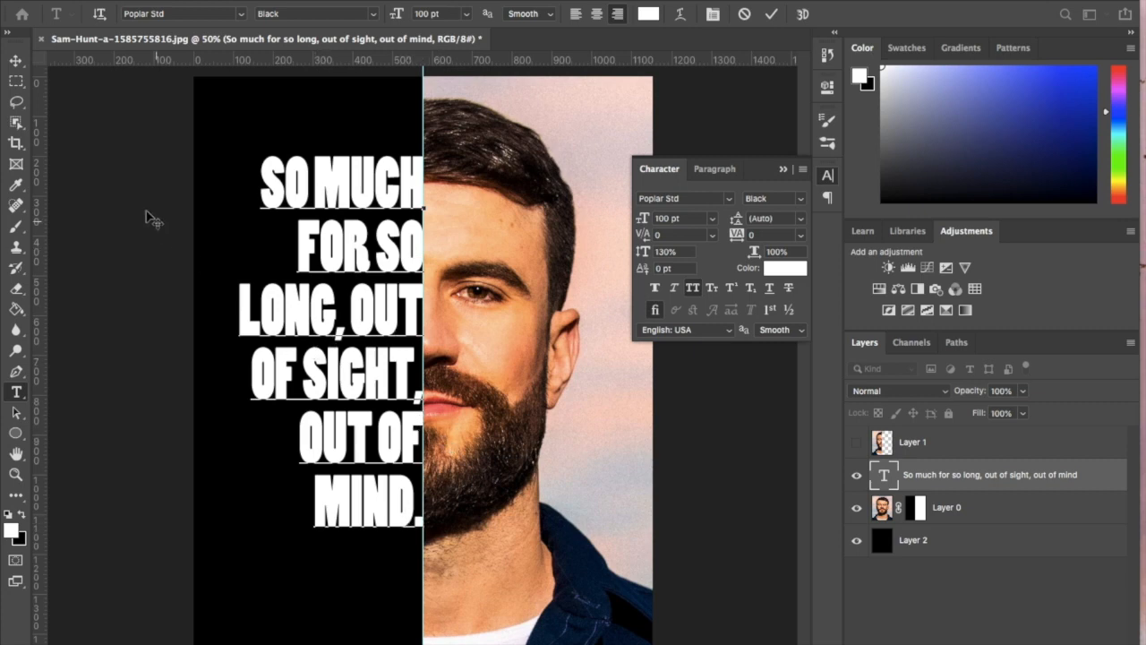
click(16, 65)
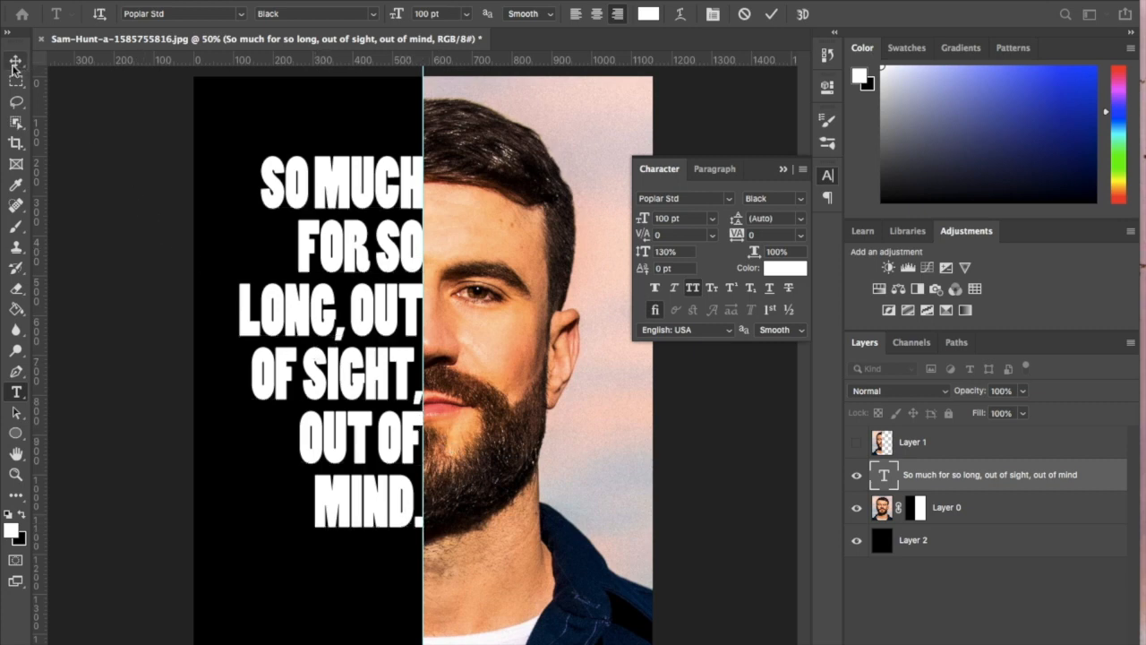
- Add "SAM HUNT" as separate text below the lyric, align it to the centre guide, and place its layer beneath the lyric layer
click(17, 392)
click(287, 609)
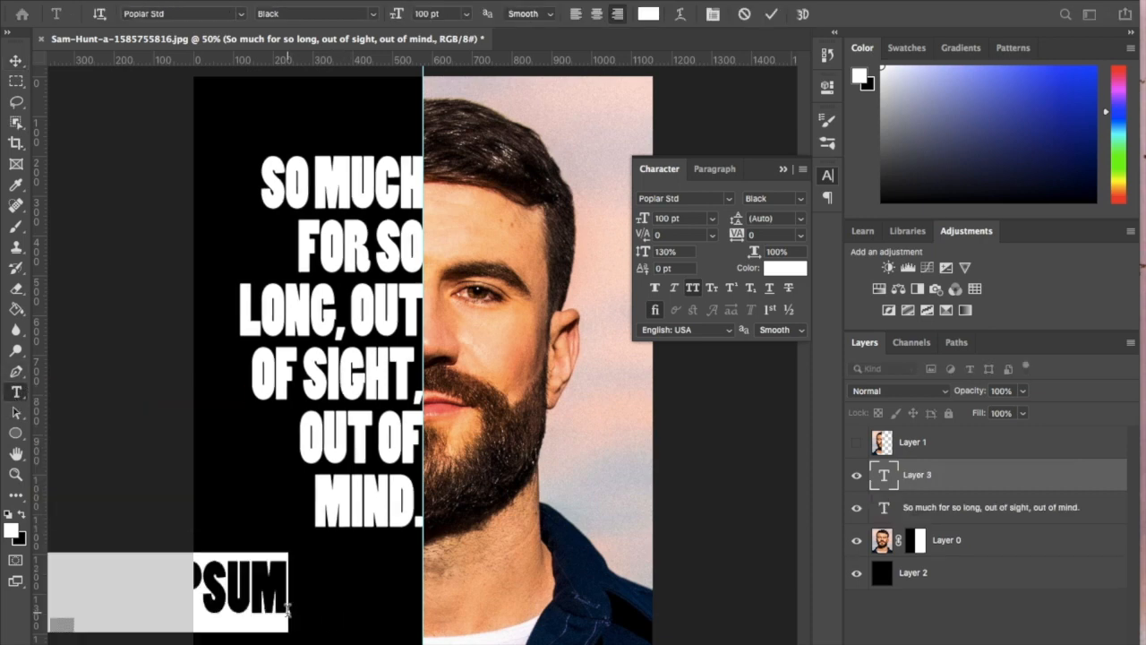
text(Sam Hunt)
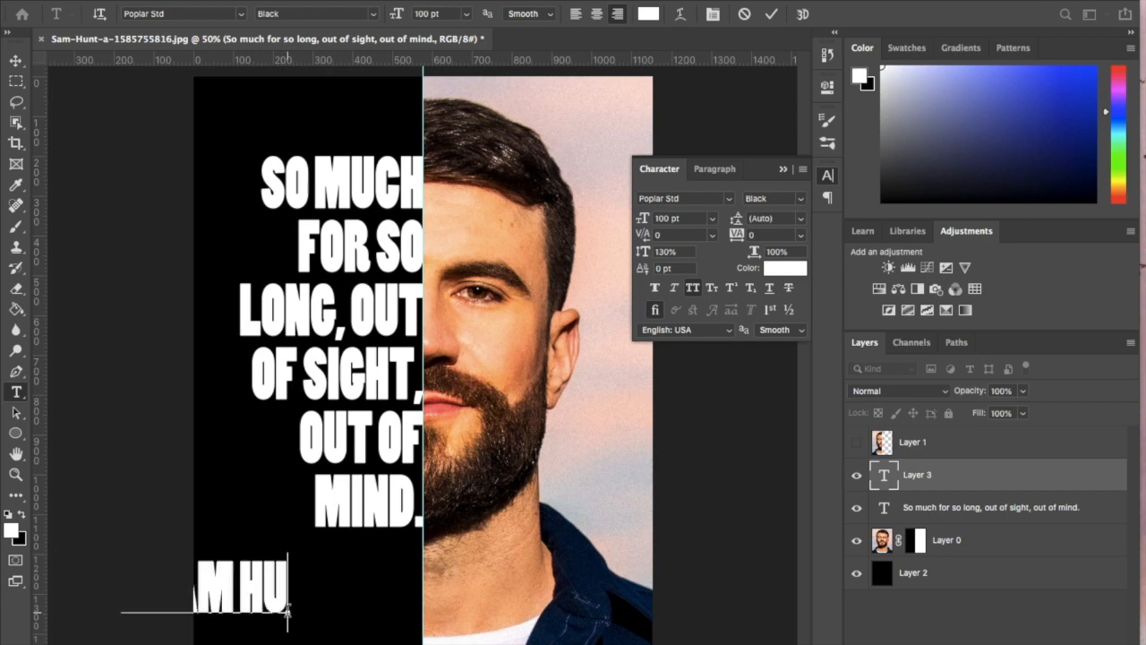
click(16, 60)
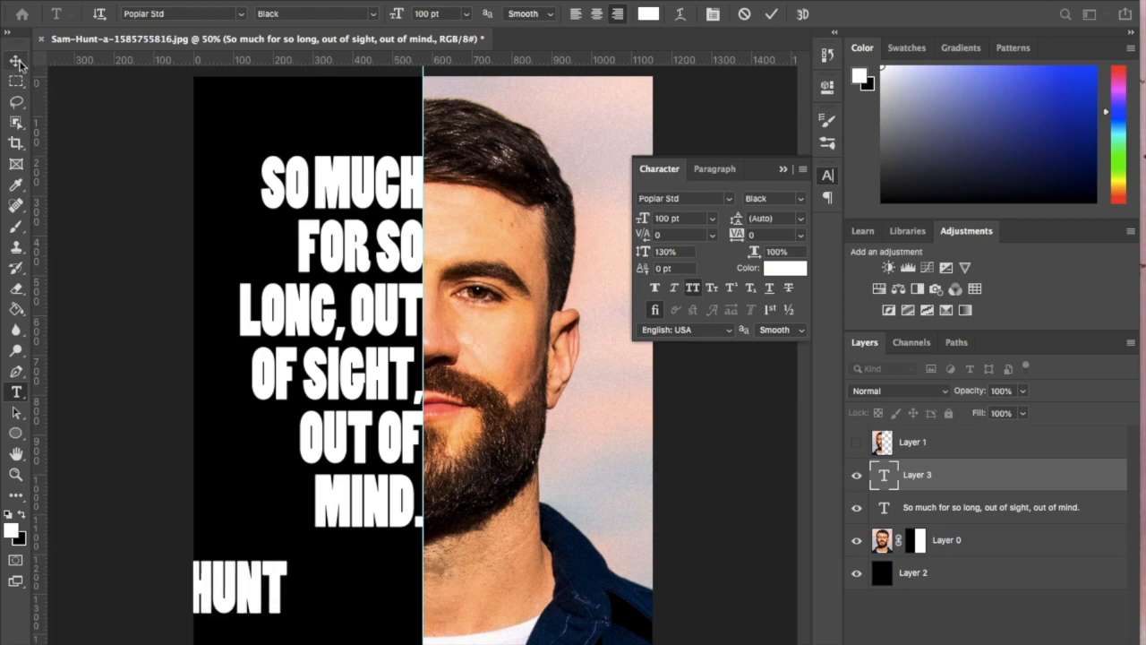
drag(251, 603, 388, 596)
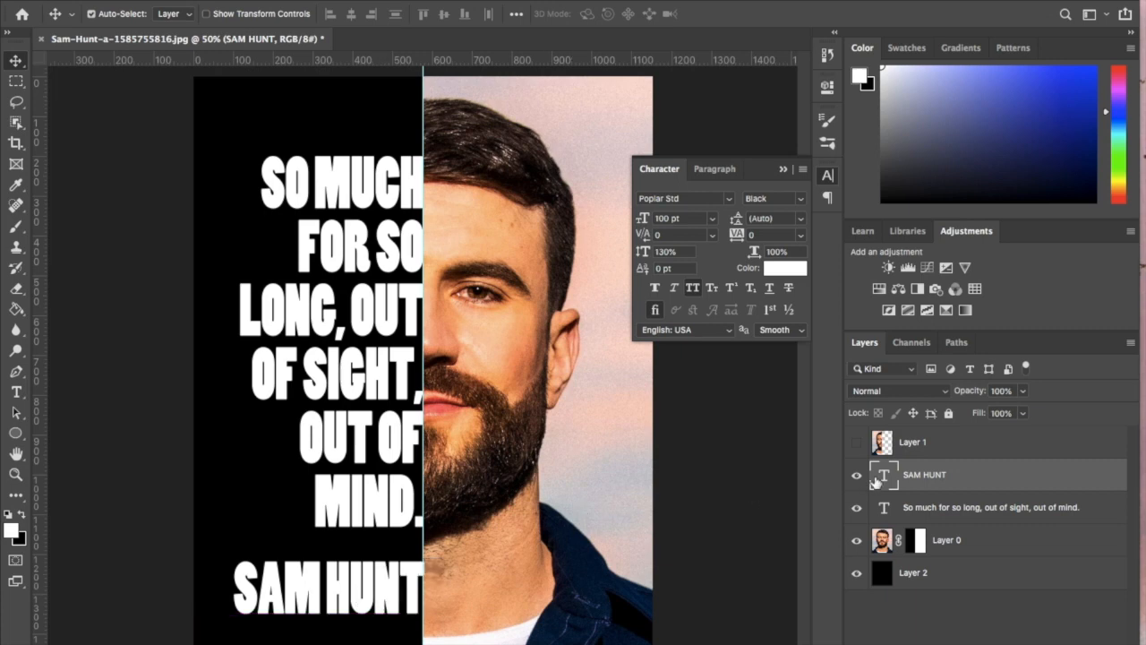
drag(922, 481, 922, 522)
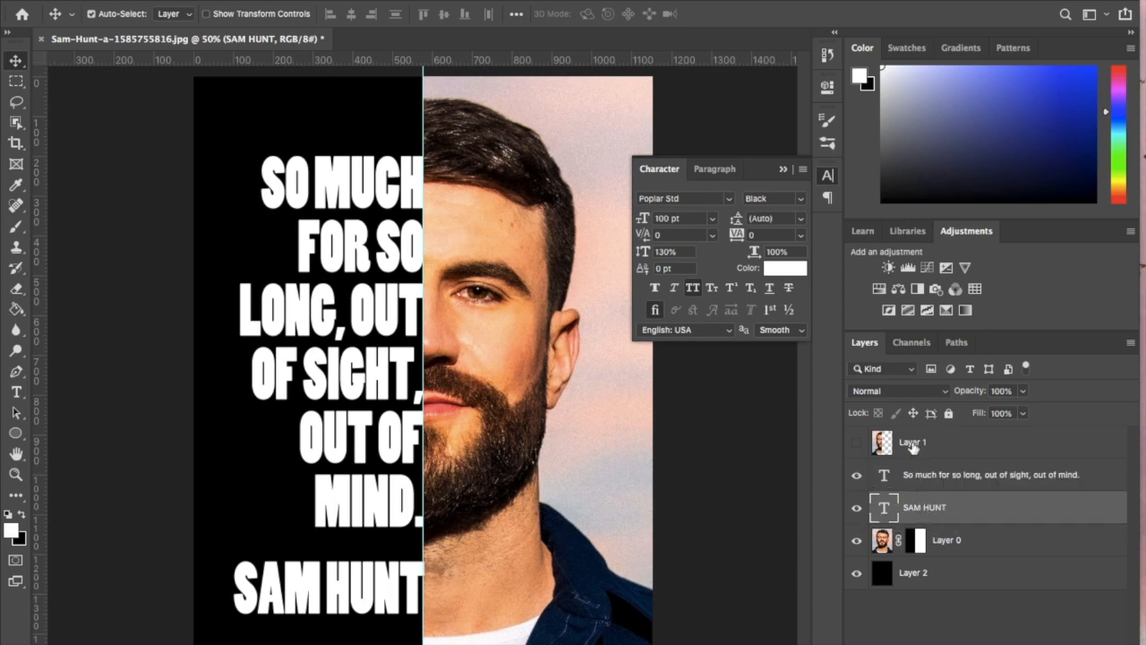
- Try clipping the Layer 1 photo to the lyric text, and return the layer to its unclipped, hidden state
click(882, 443)
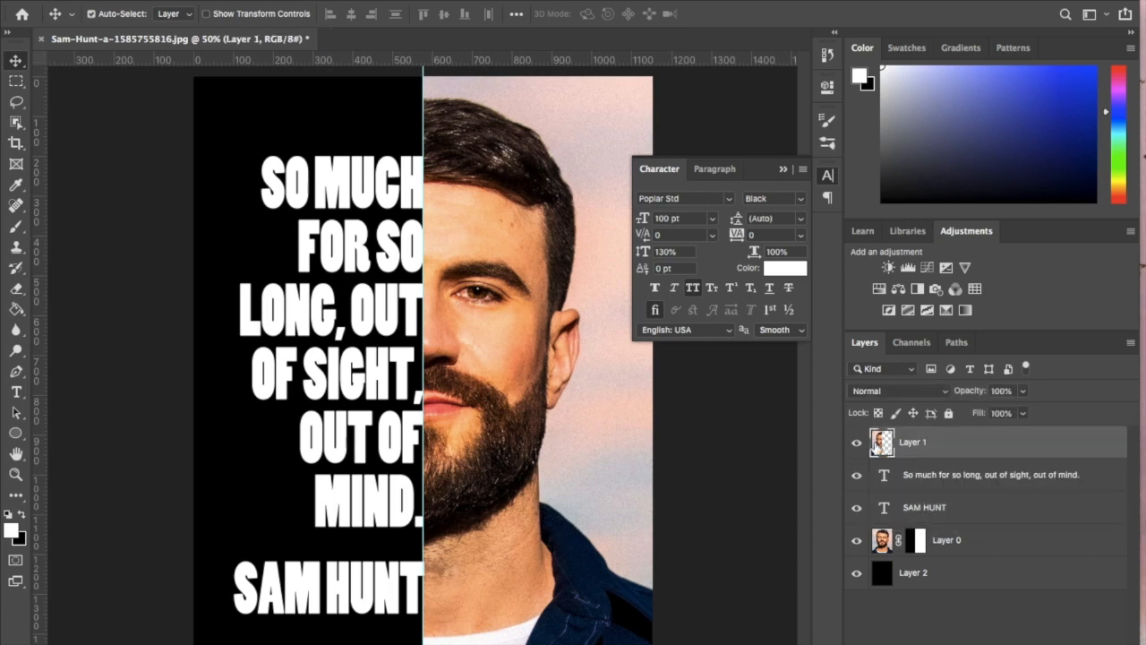
click(858, 442)
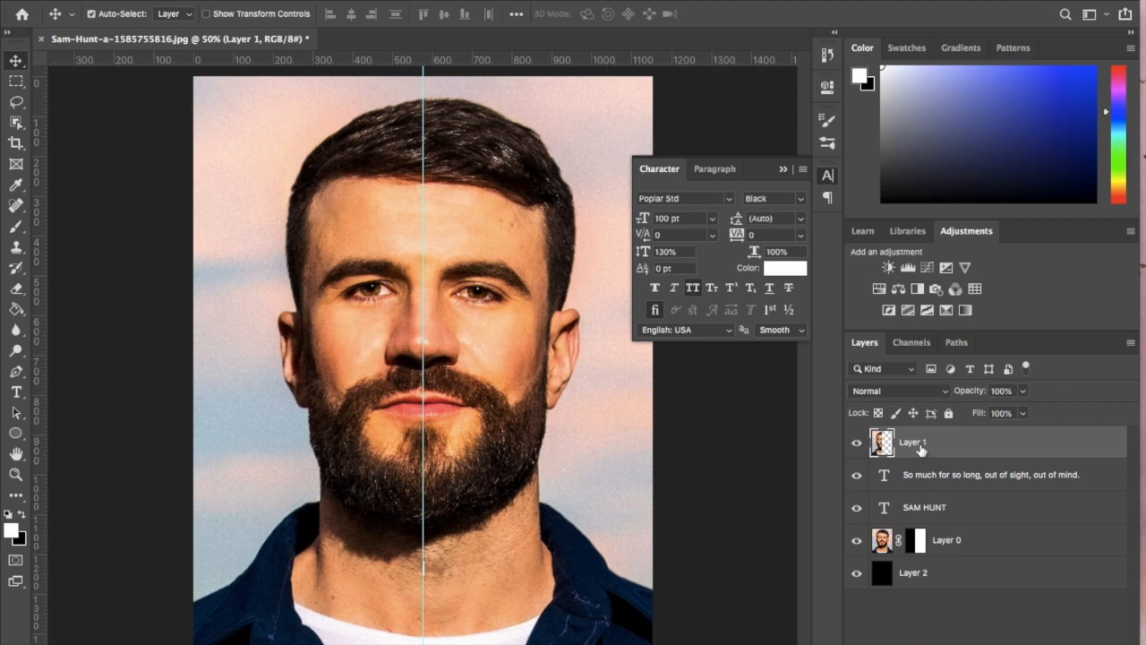
right_click(920, 450)
click(953, 285)
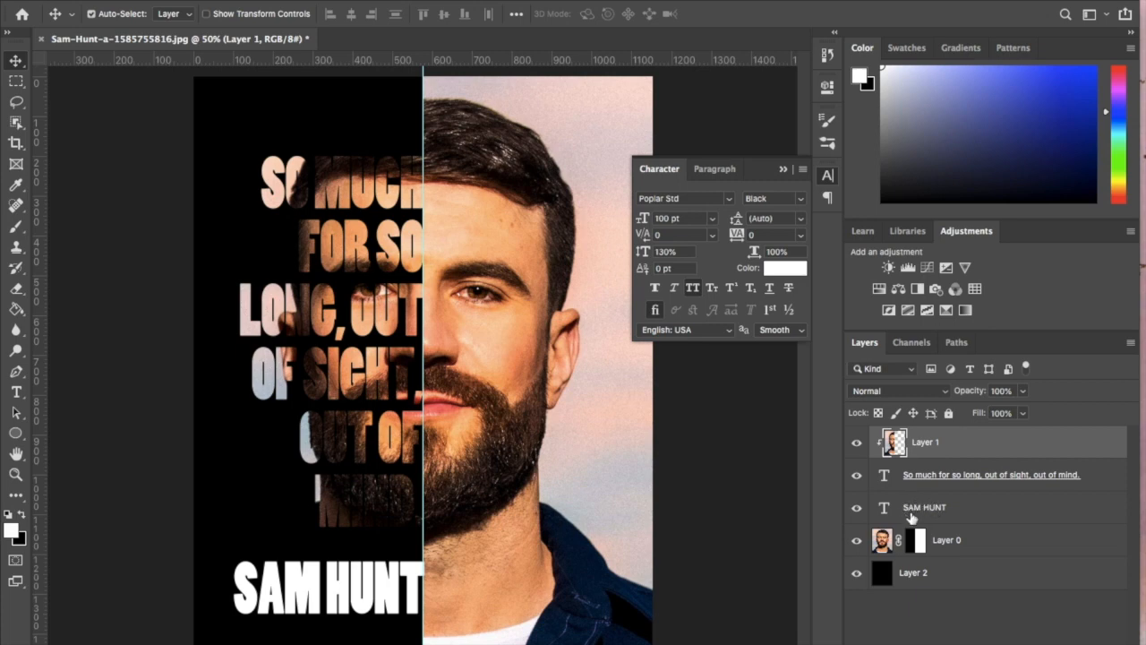
alt+click(912, 462)
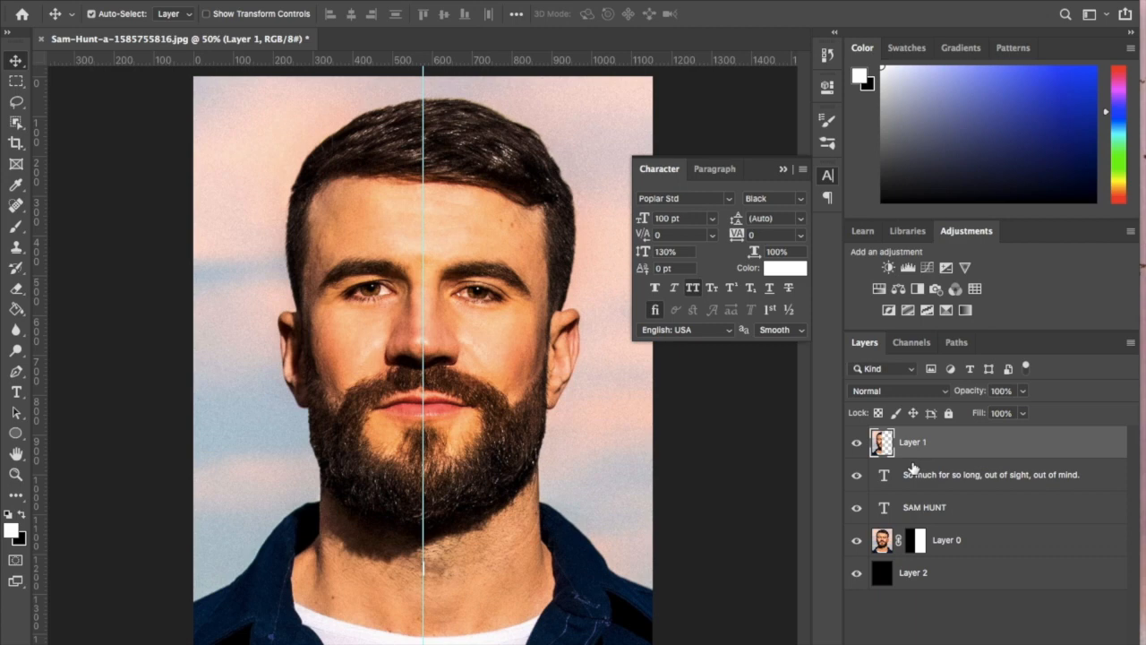
click(857, 443)
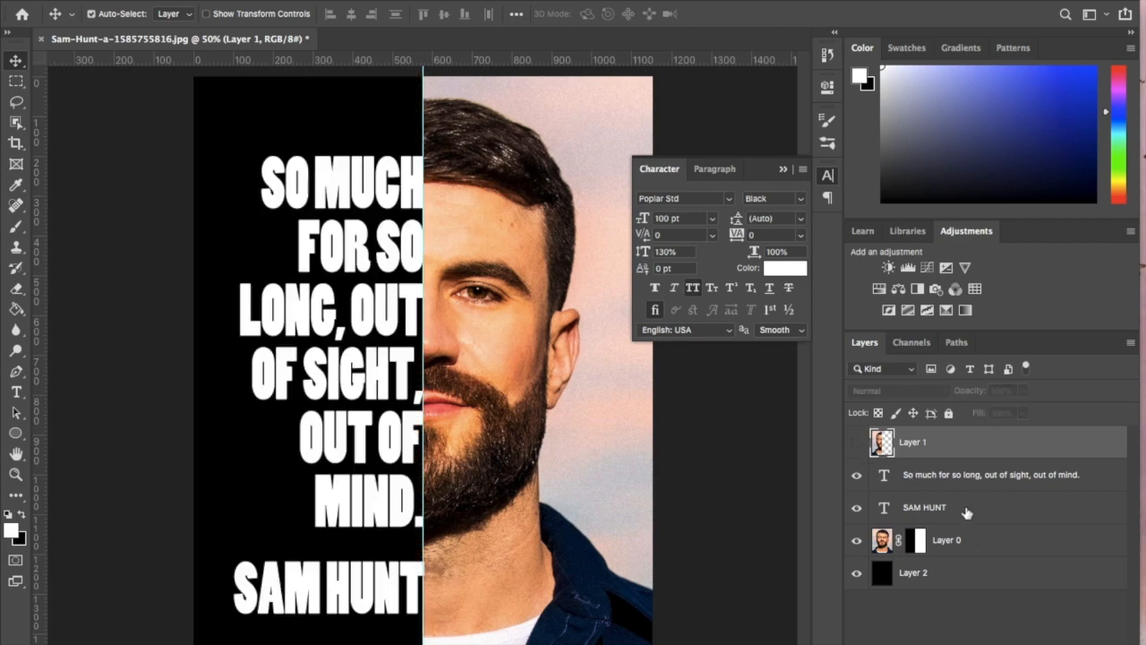
- Copy the words "SAM HUNT" from their own text layer and clear that layer's text
click(968, 513)
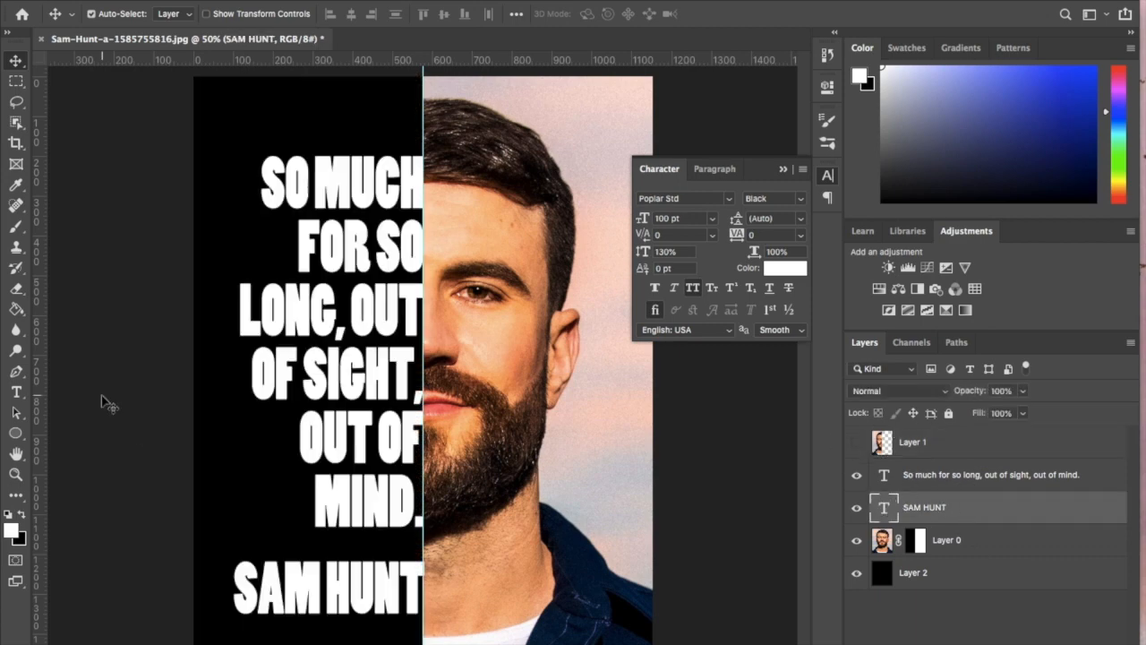
click(16, 391)
click(309, 600)
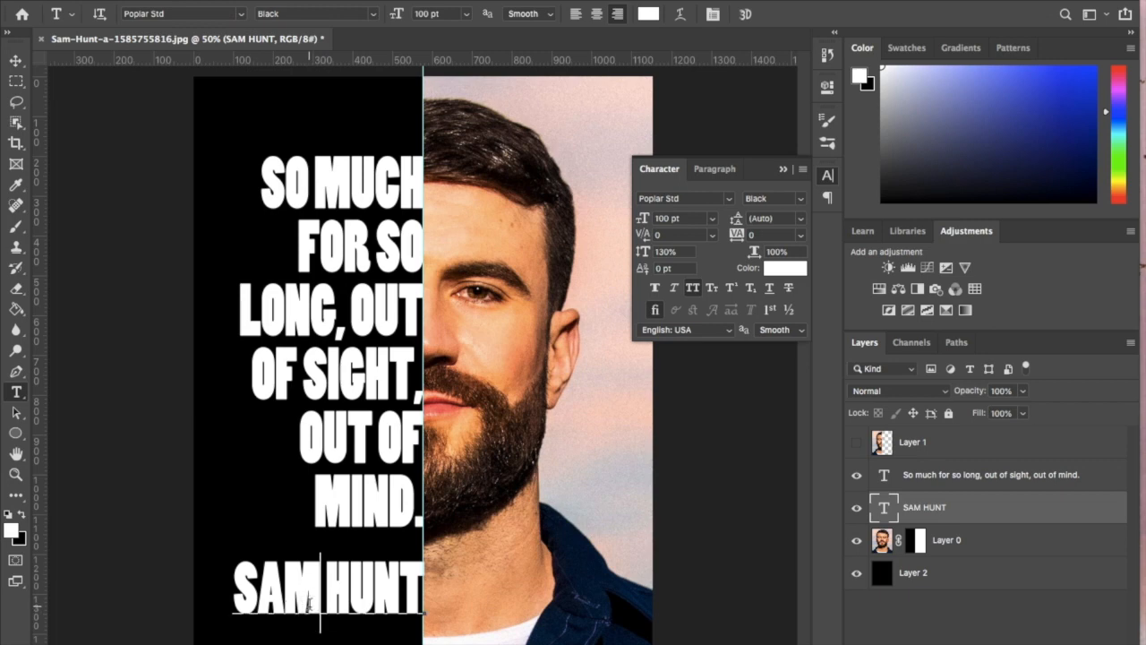
key(ctrl+a)
key(ctrl+c)
key(BackSpace)
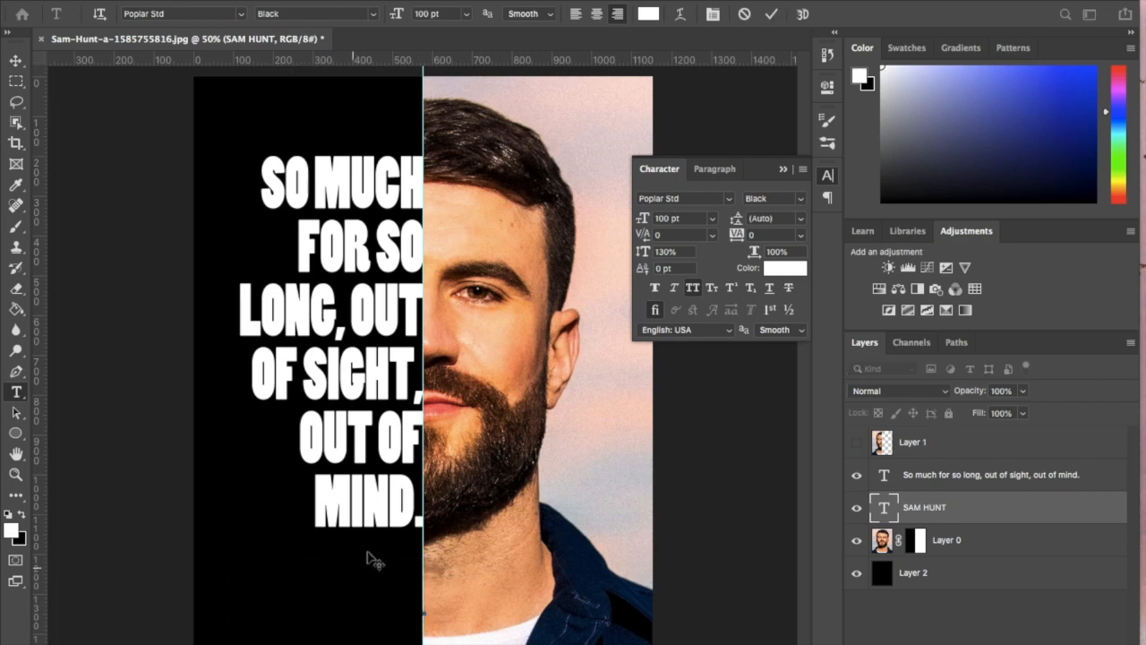
- Paste the artist name at the end of the lyric text, leaving one blank line after "MIND."
click(953, 475)
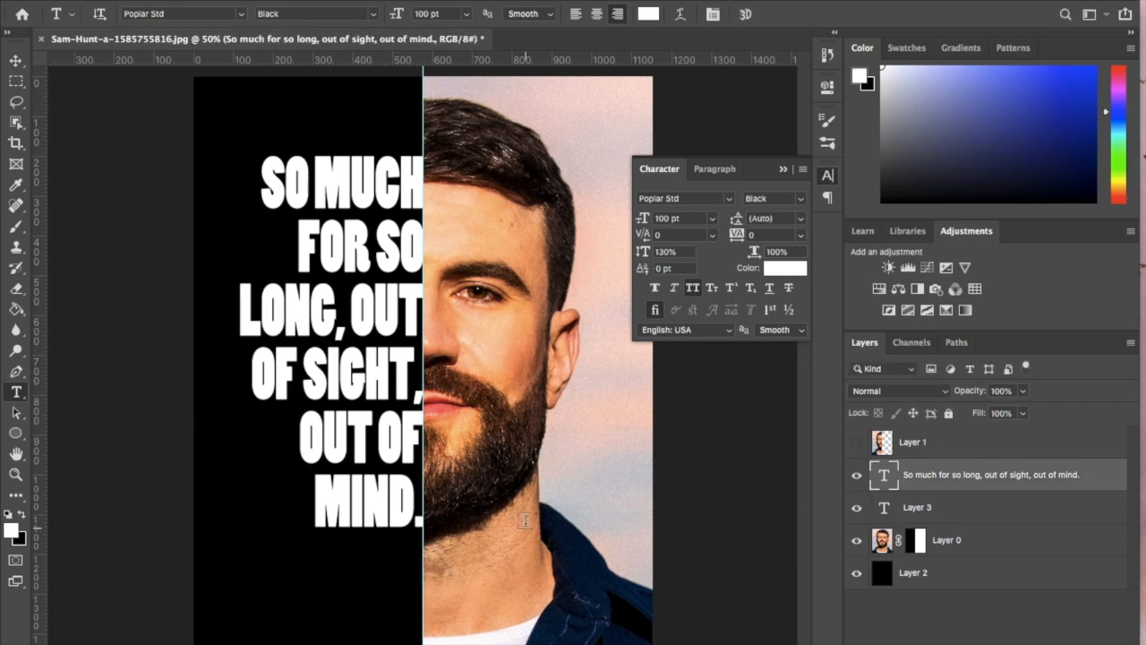
click(417, 507)
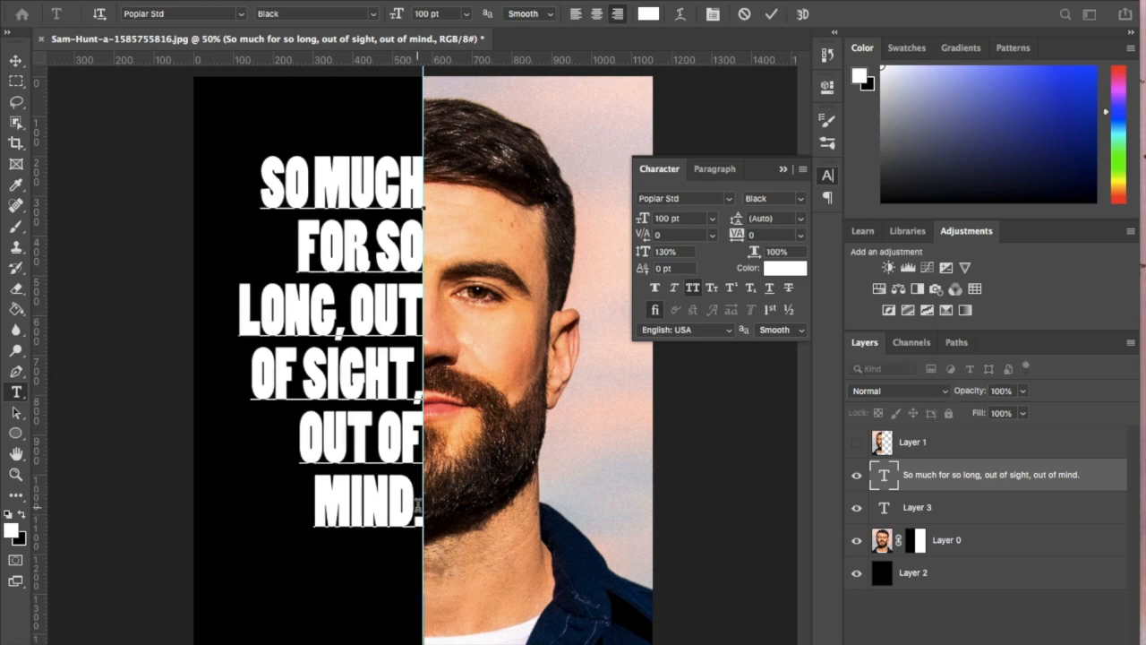
key(Return)
key(Return)
key(ctrl+v)
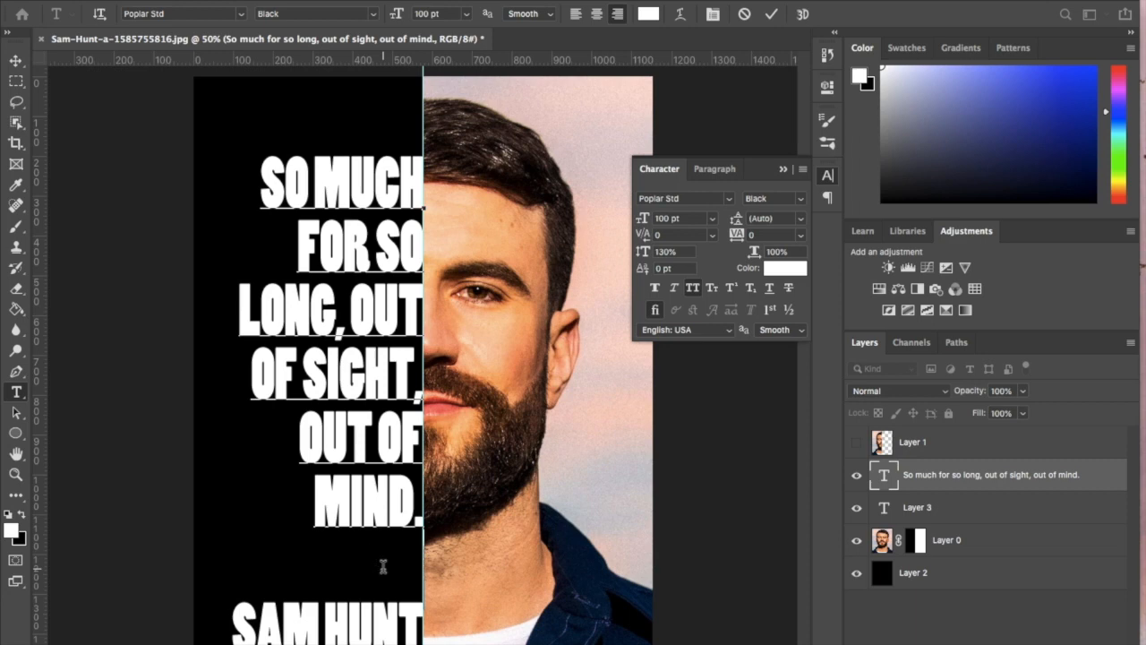
- Set the font size of the blank line between the lyric and the artist name to 60 pt
mouse_move(417, 557)
mouse_down()
mouse_move(303, 574)
mouse_move(414, 570)
mouse_up()
click(711, 221)
click(712, 220)
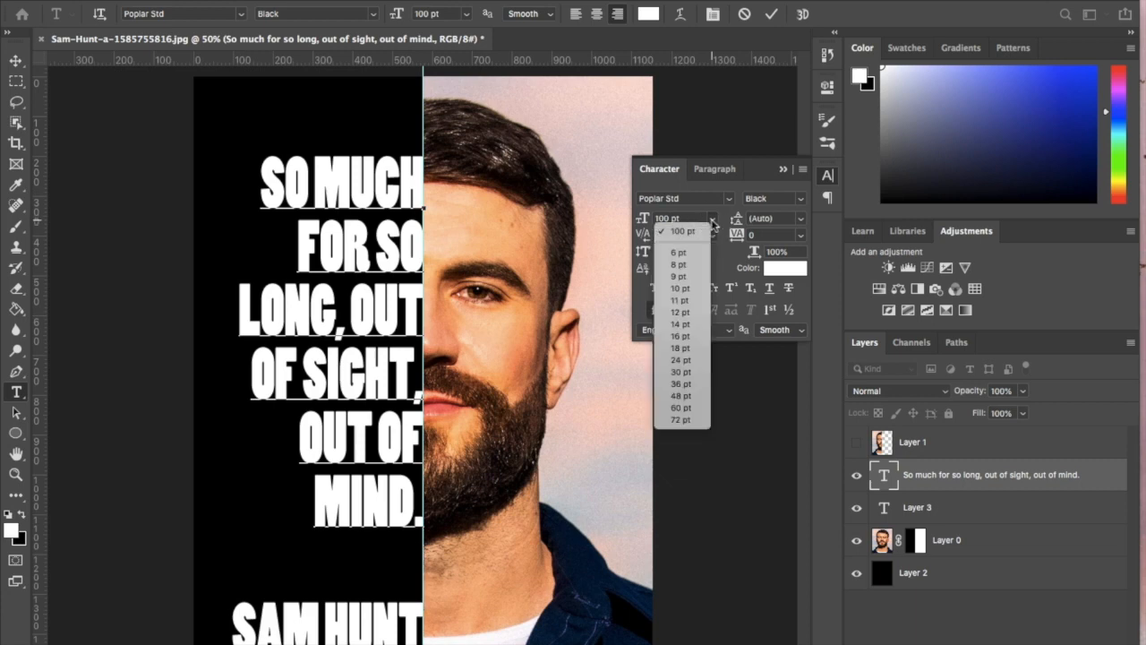
click(688, 408)
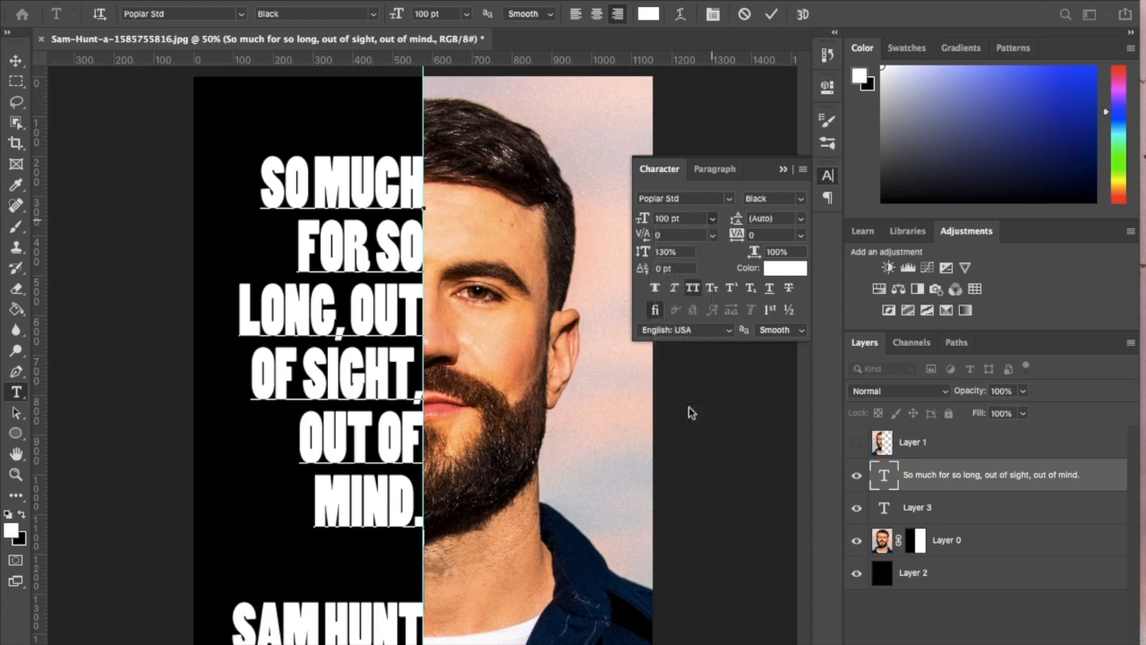
drag(427, 564, 233, 625)
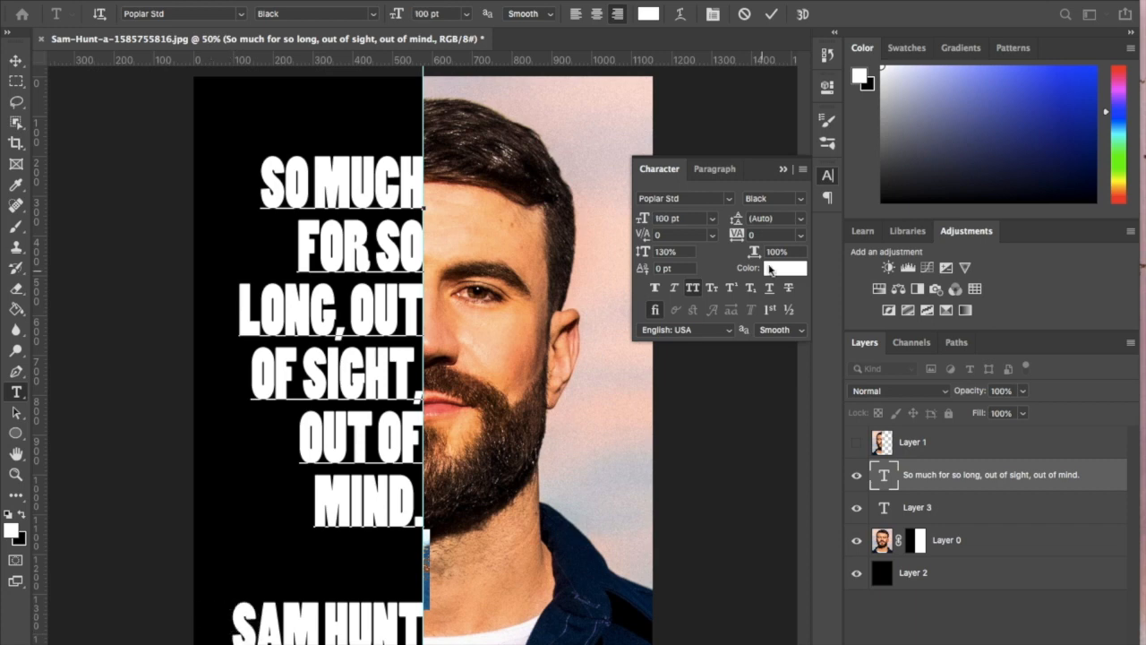
click(714, 223)
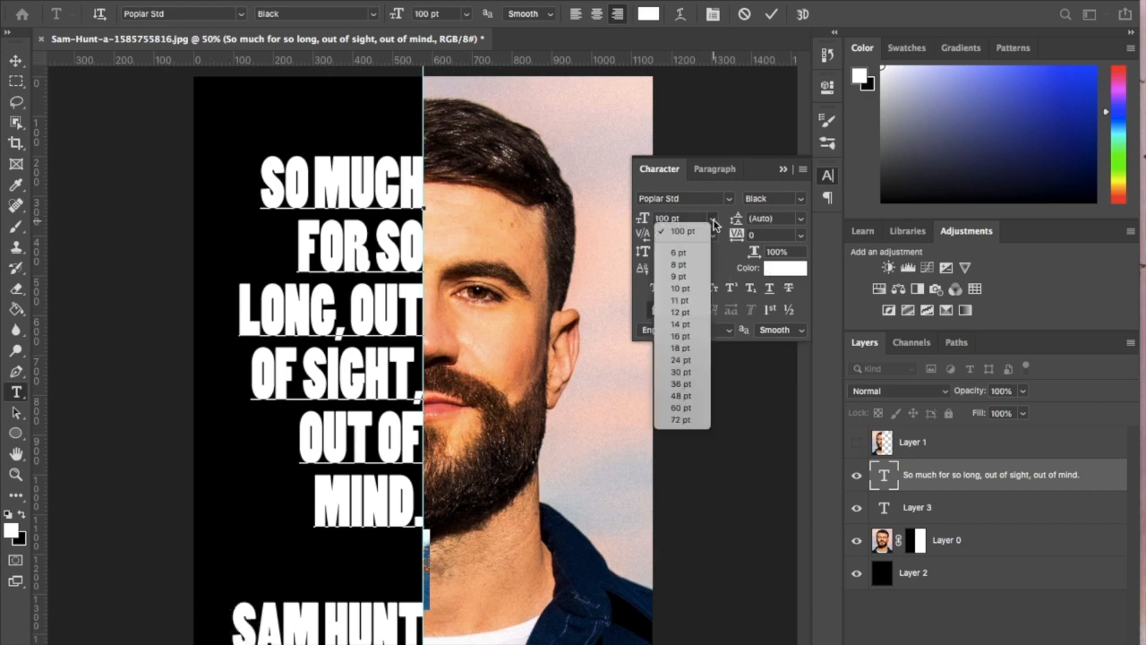
click(693, 408)
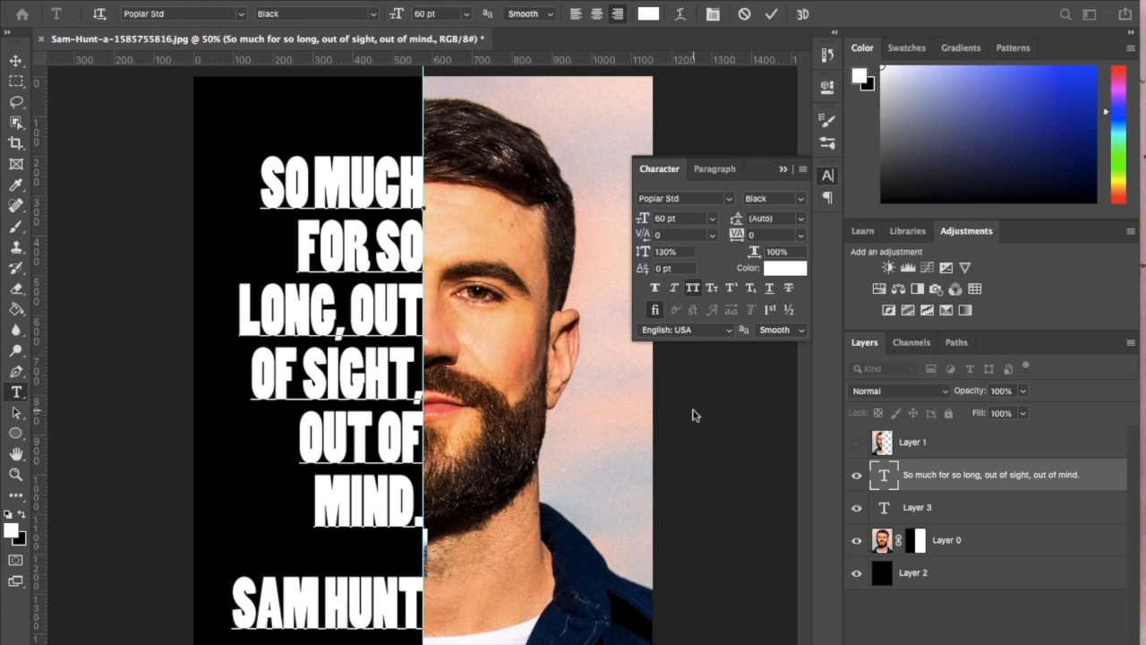
- Set the "SAM HUNT" line to 60 pt, commit the text, and close the character settings
drag(418, 600, 225, 606)
click(712, 219)
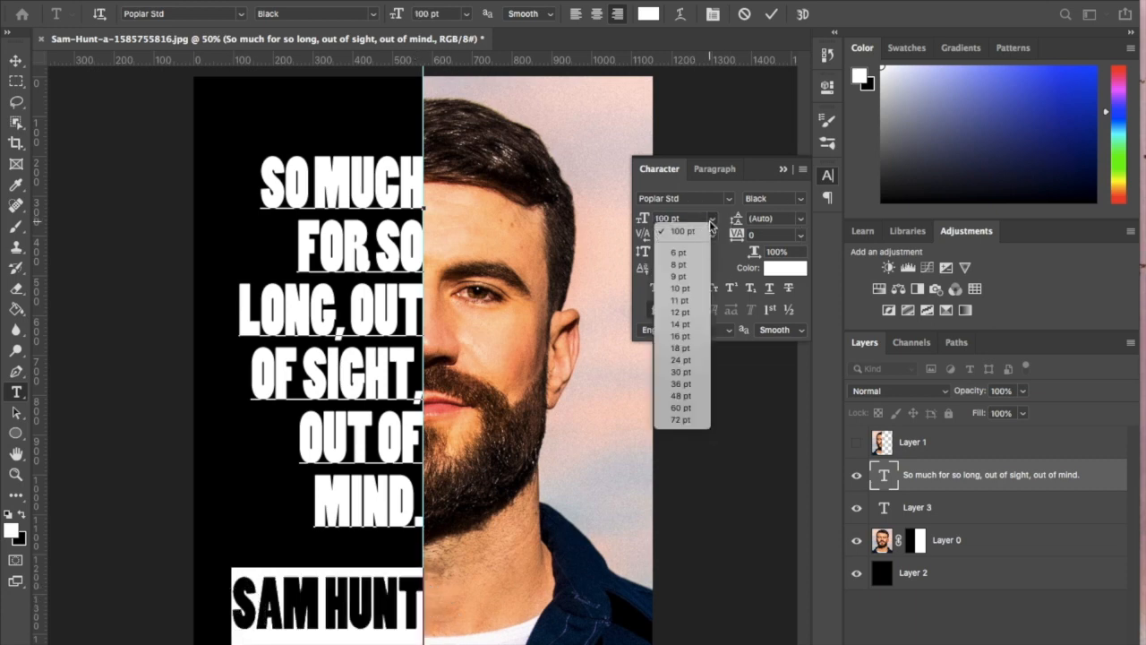
click(686, 408)
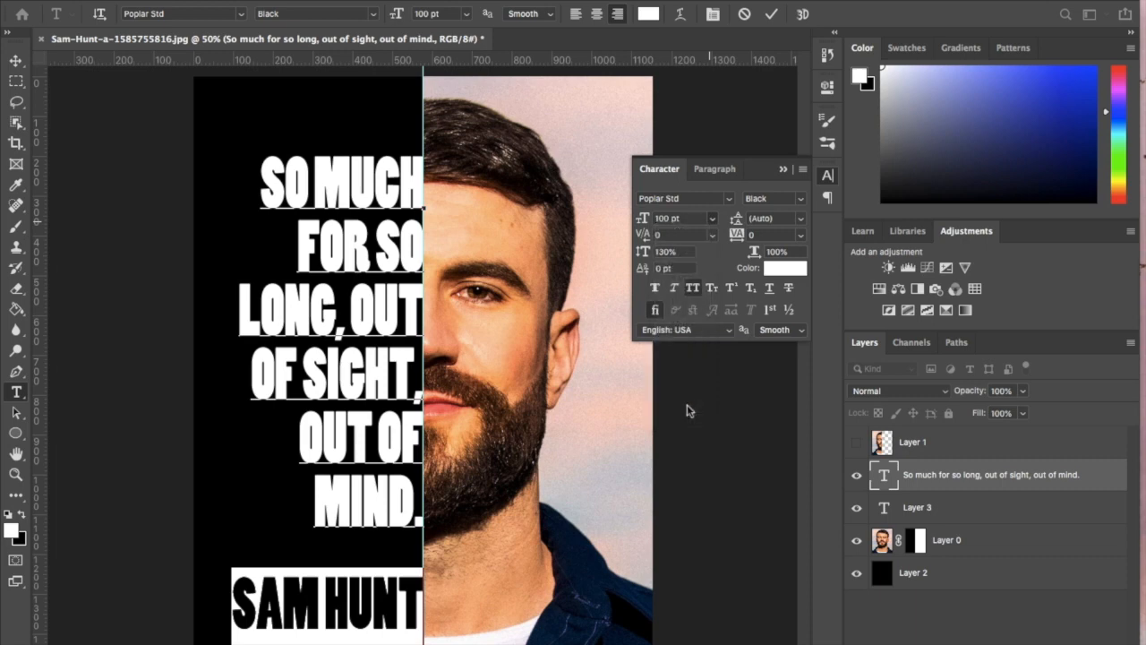
click(16, 60)
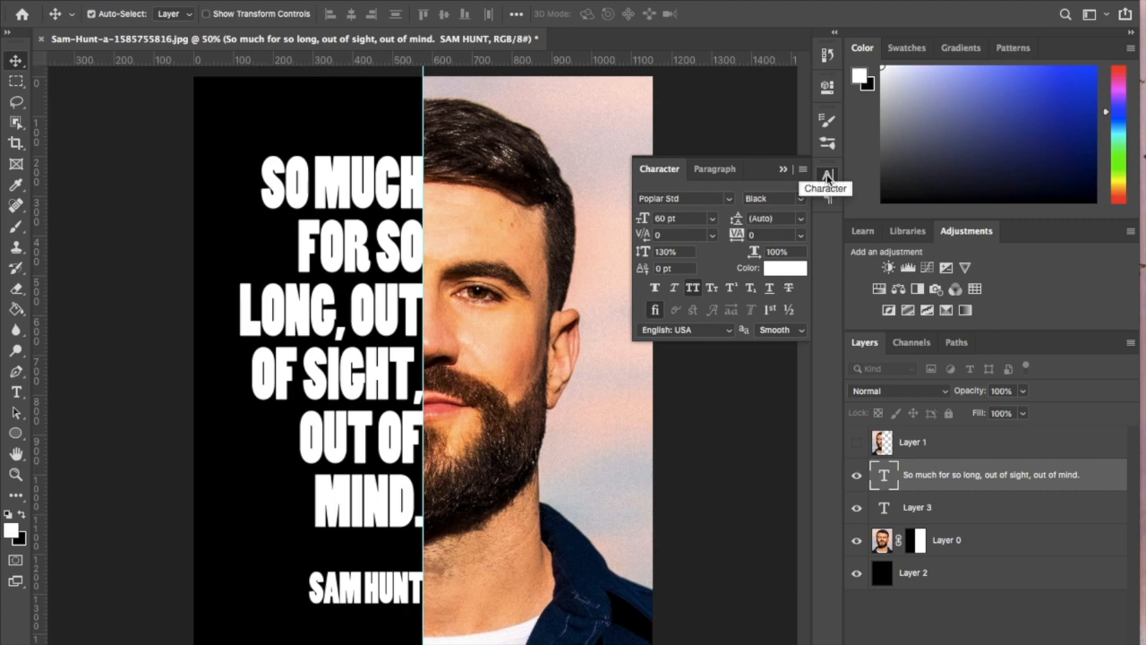
click(827, 177)
- Delete the empty text layer Layer 3
click(1031, 515)
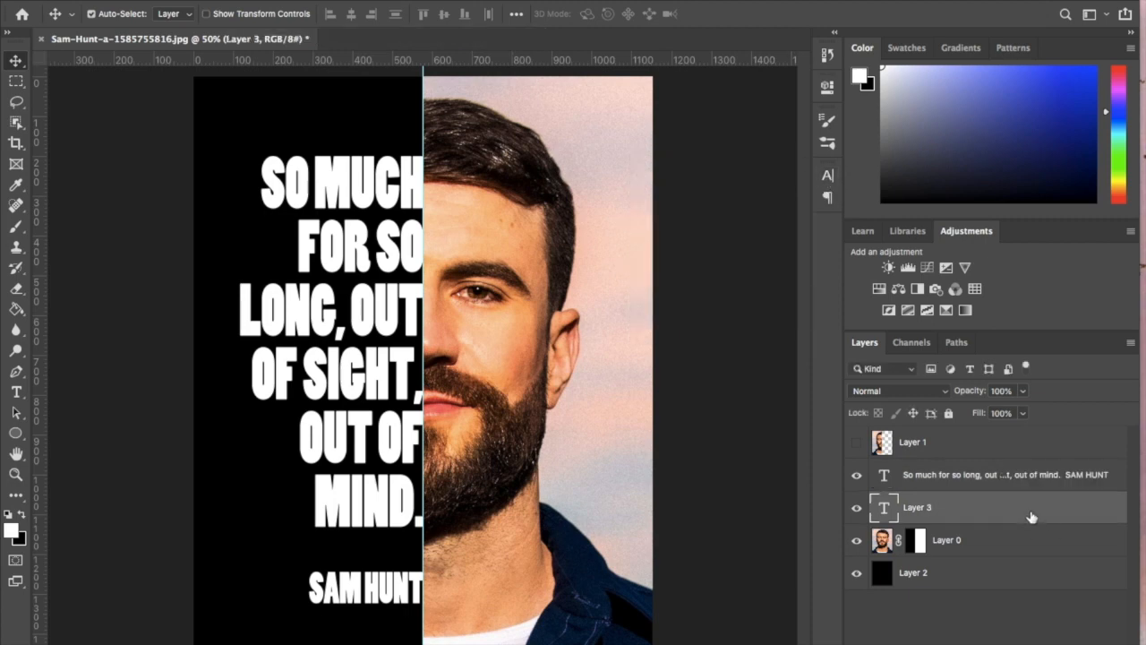
key(Delete)
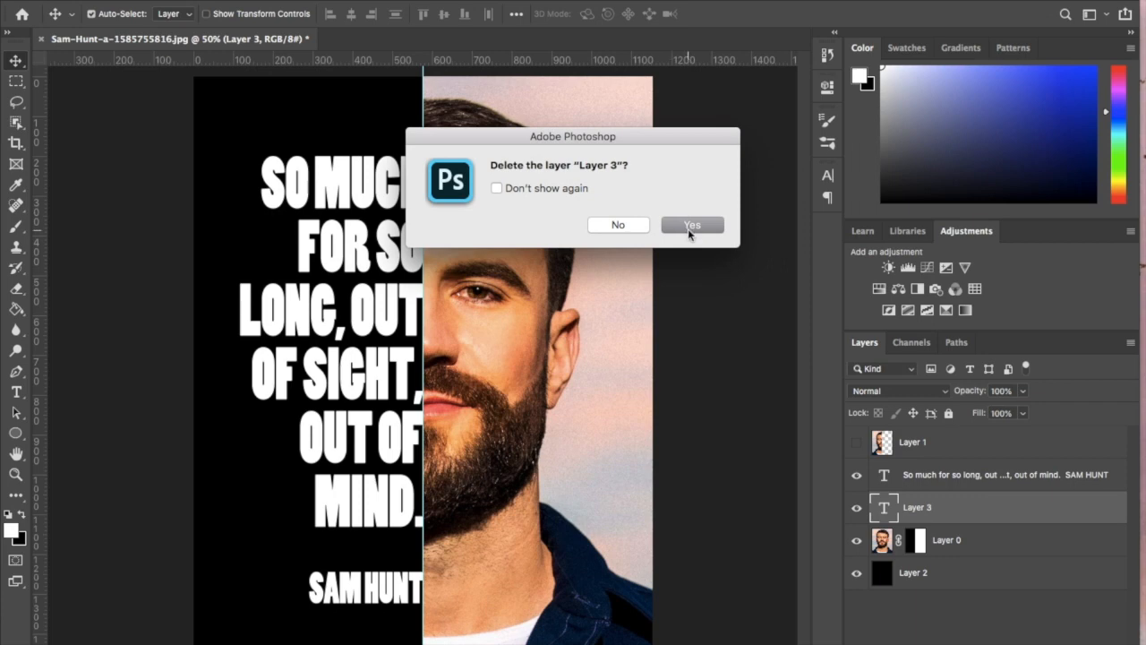
click(691, 229)
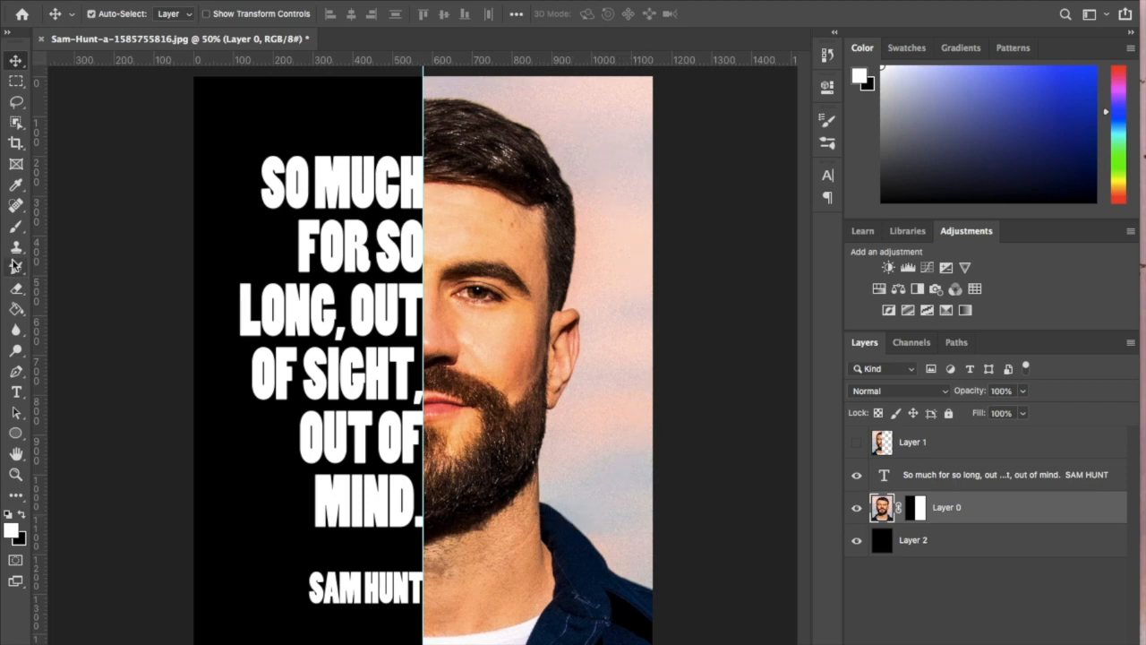
- Crop the canvas at the 4:5 ratio, trimming a strip off the right and bottom edges of the portrait
click(16, 143)
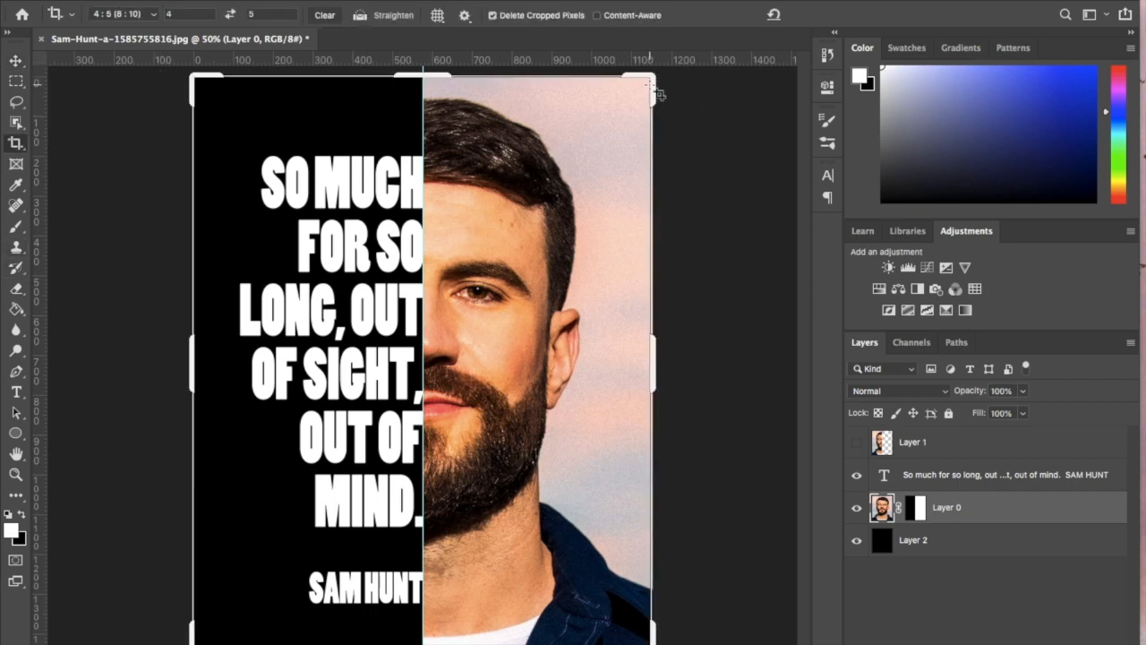
drag(645, 632, 624, 639)
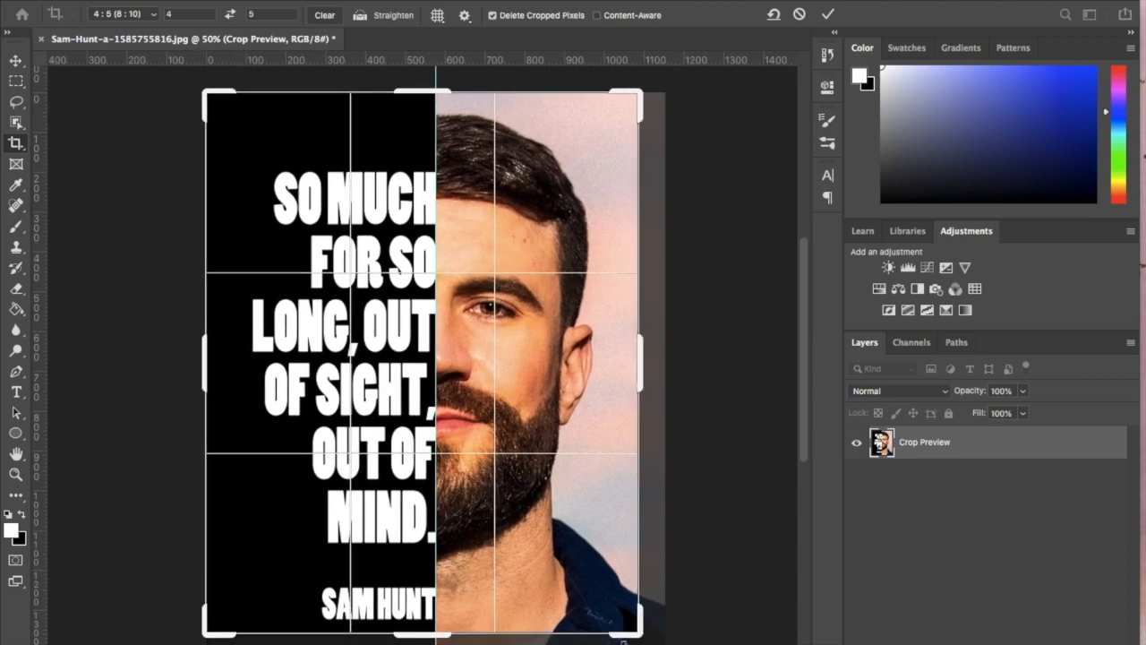
key(Return)
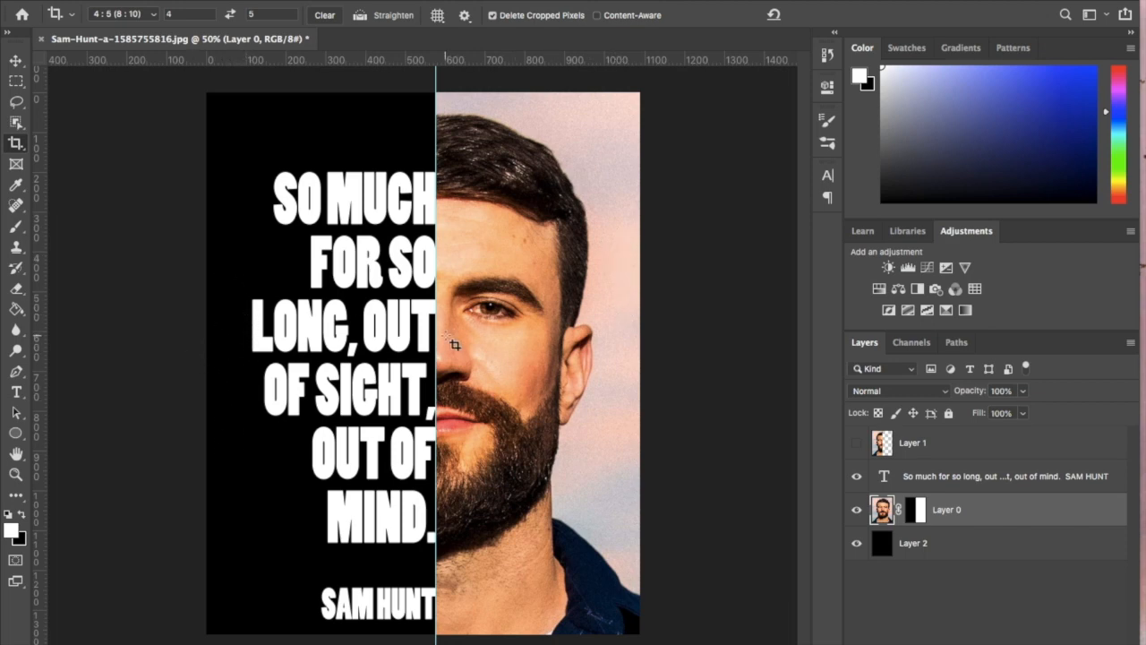
- Move the combined lyric and artist name text slightly higher, keeping it aligned to the centre guide
click(935, 479)
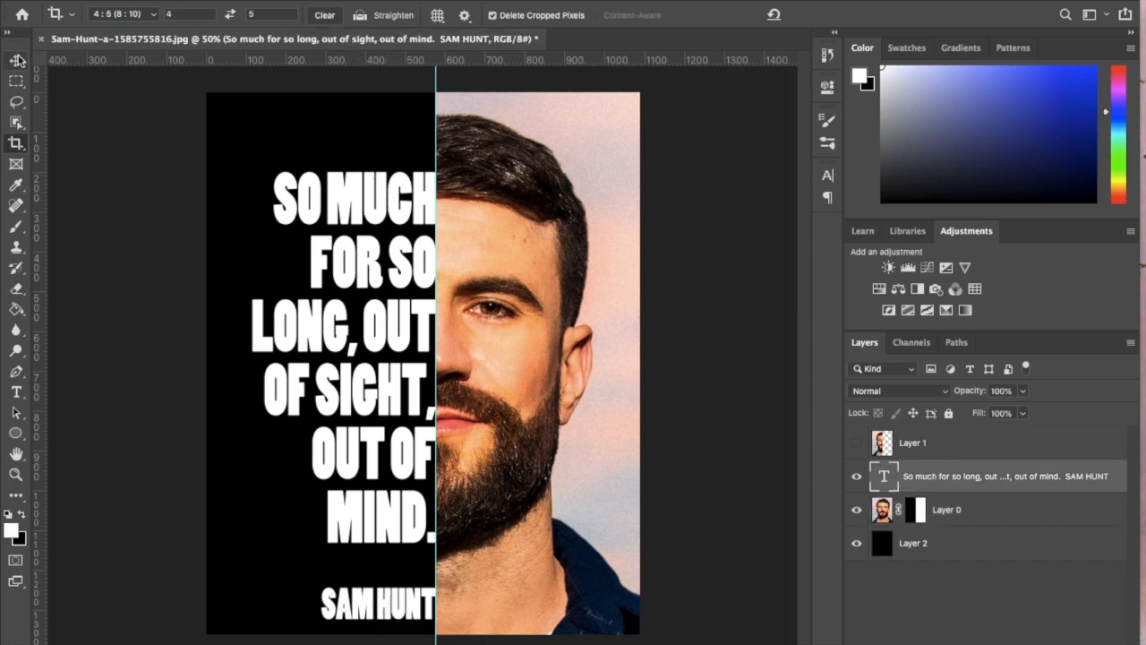
click(17, 60)
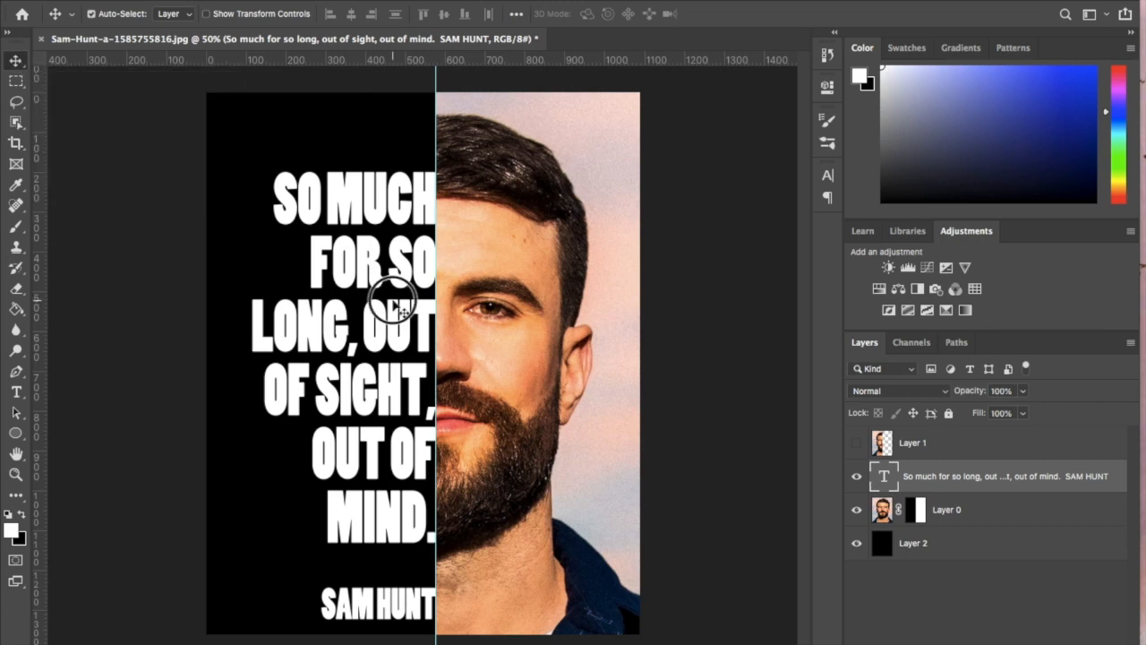
drag(398, 308, 400, 290)
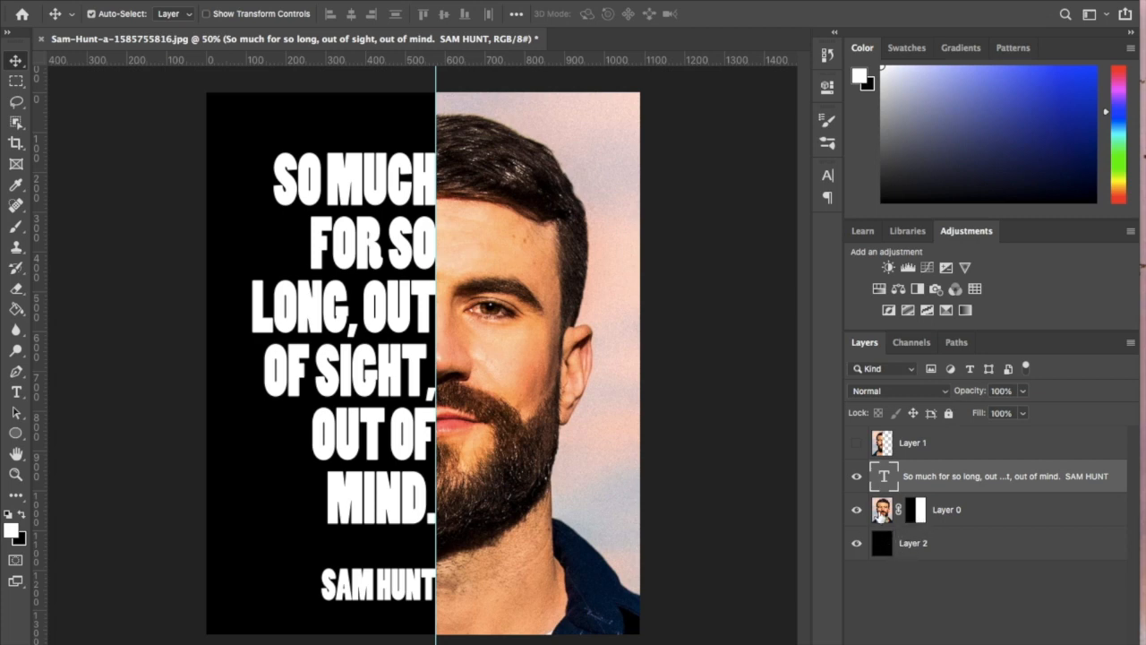
click(883, 516)
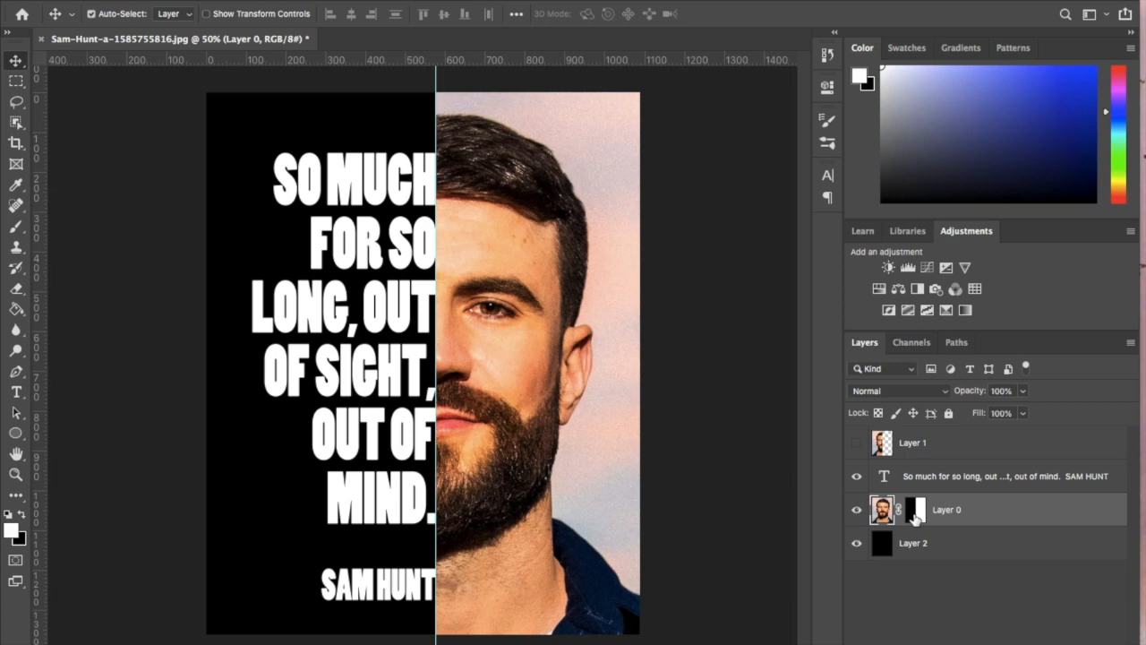
click(911, 484)
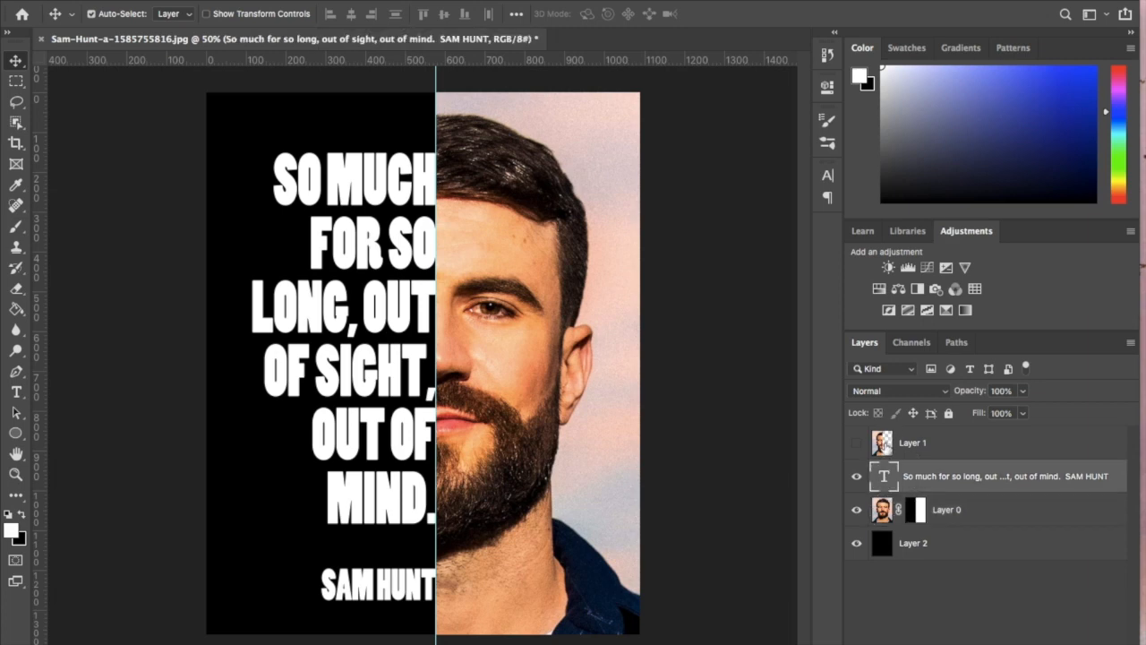
- Show the hidden Layer 1 photo half and clip it to the lyric text layer beneath it
click(909, 448)
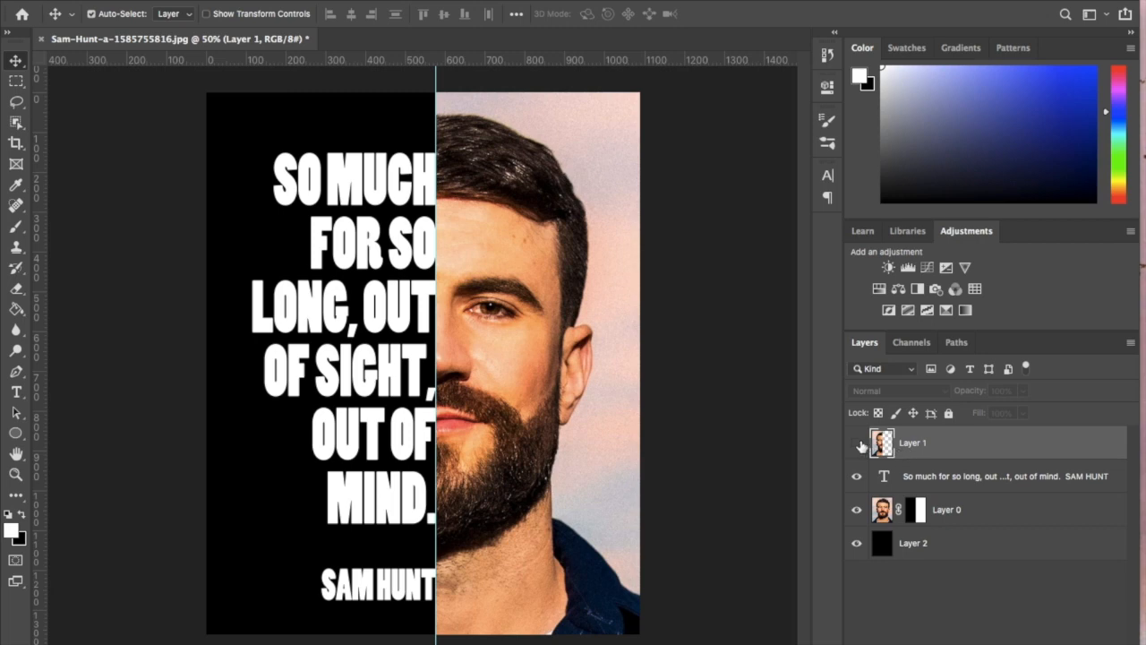
click(857, 446)
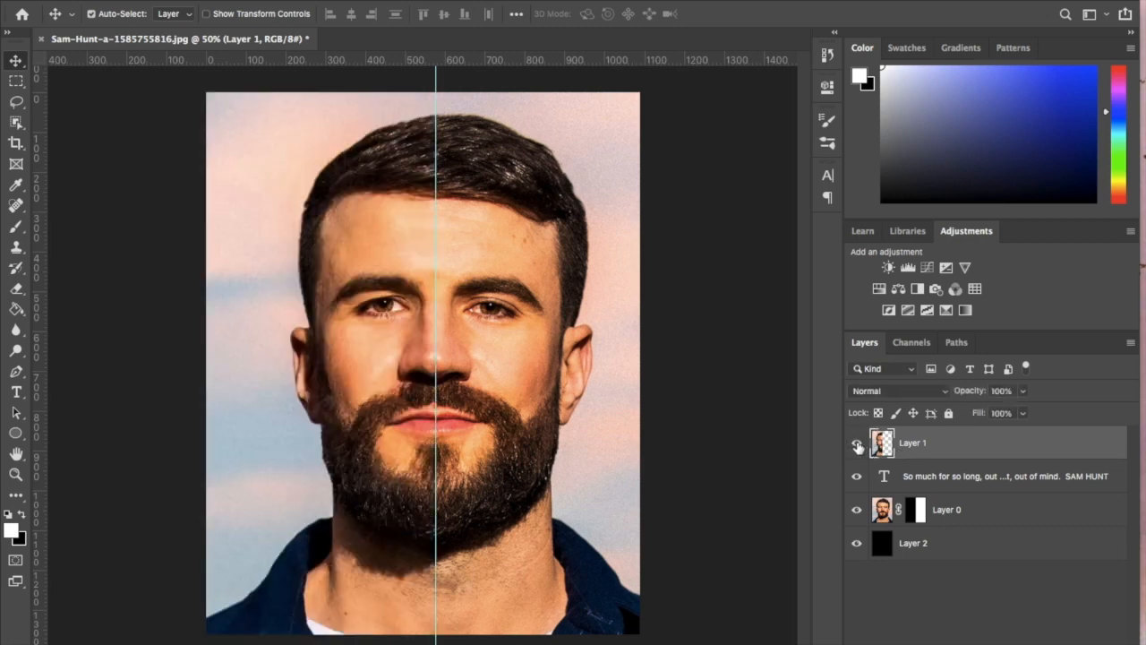
right_click(911, 443)
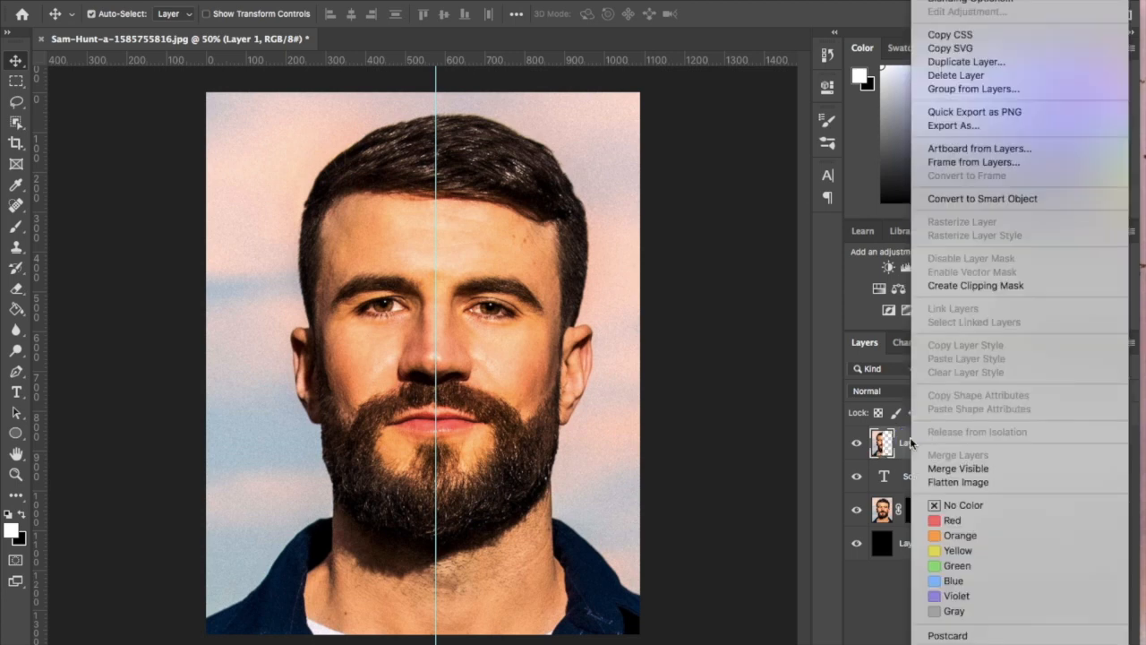
click(944, 286)
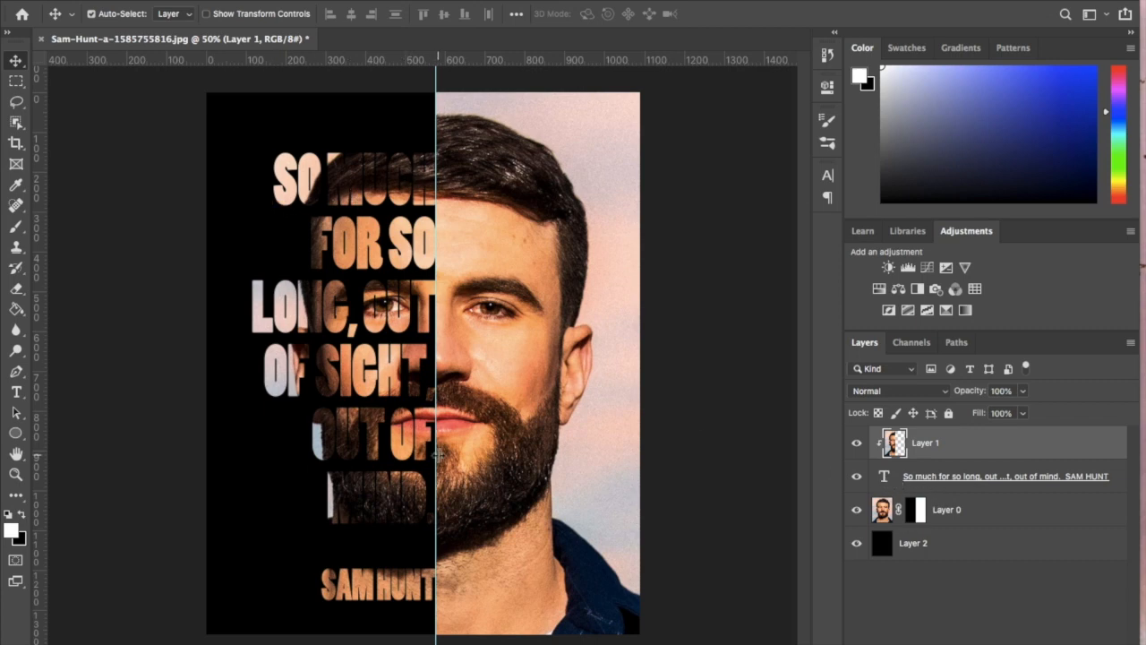
- Set the leading of all the lyric and artist name text to 72 pt
click(885, 481)
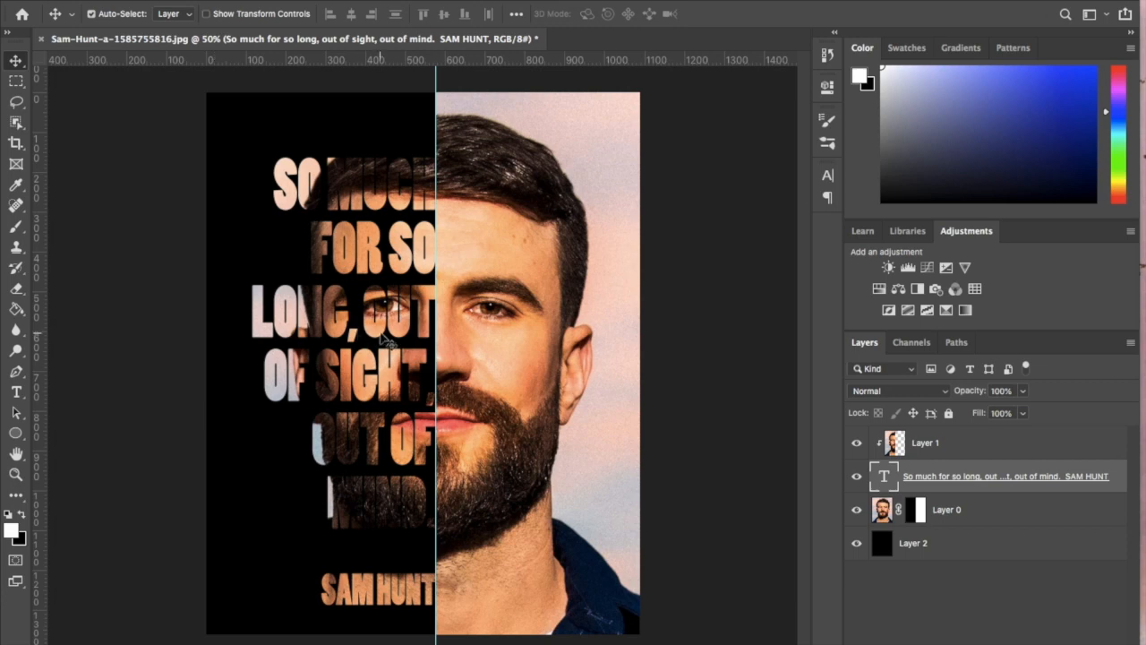
key(t)
click(409, 437)
key(ctrl+a)
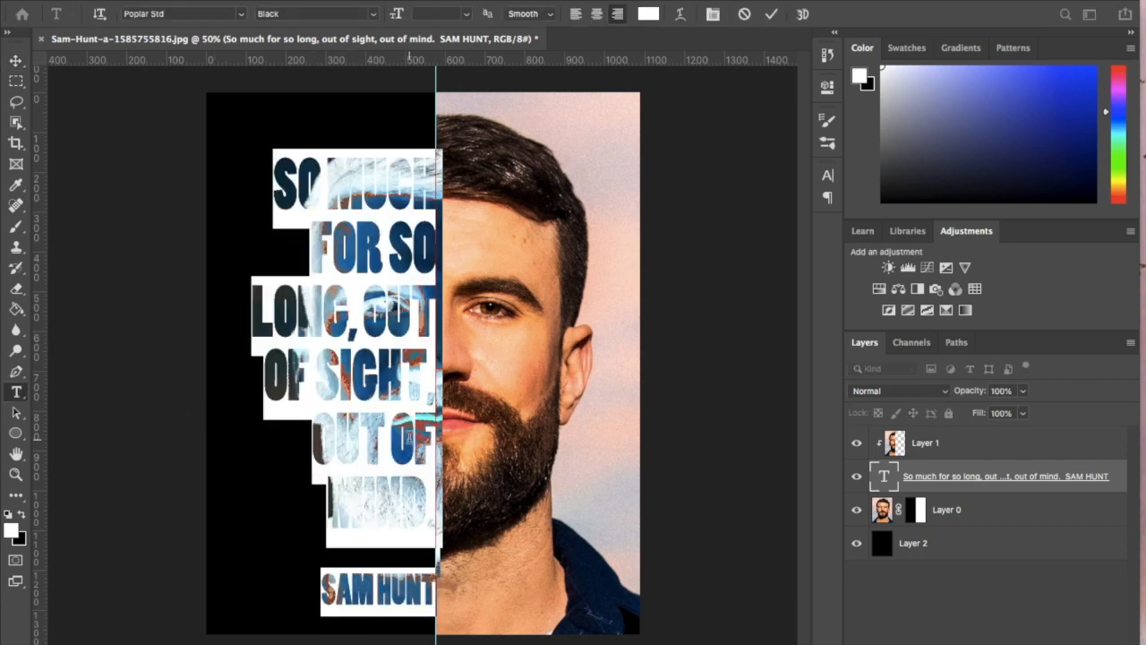
click(829, 176)
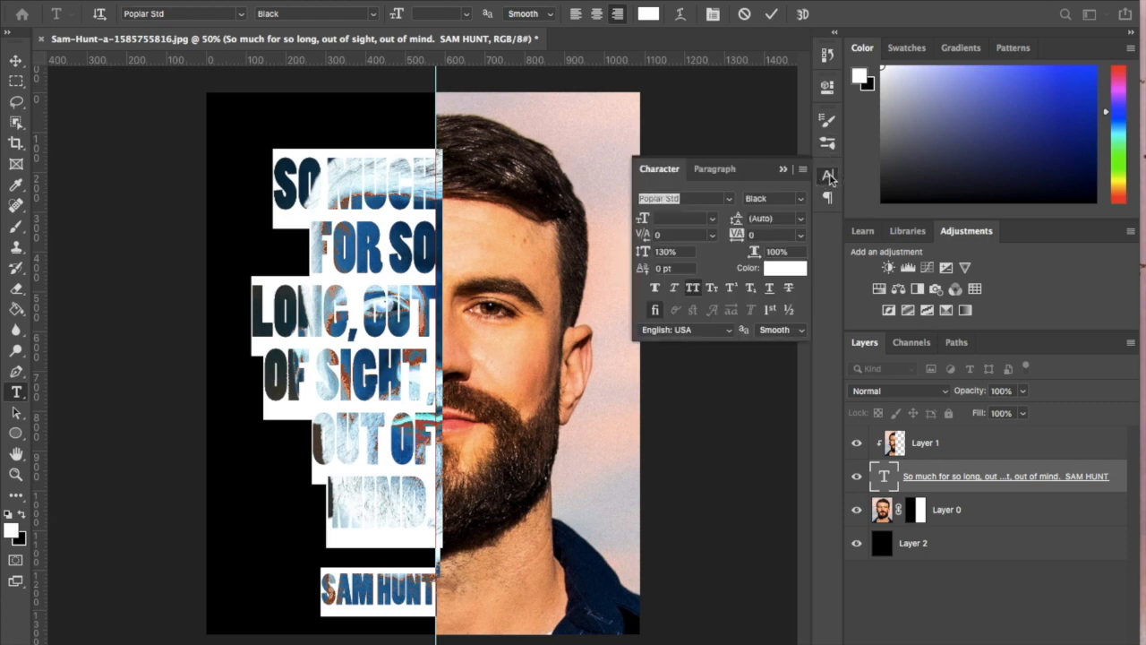
click(801, 221)
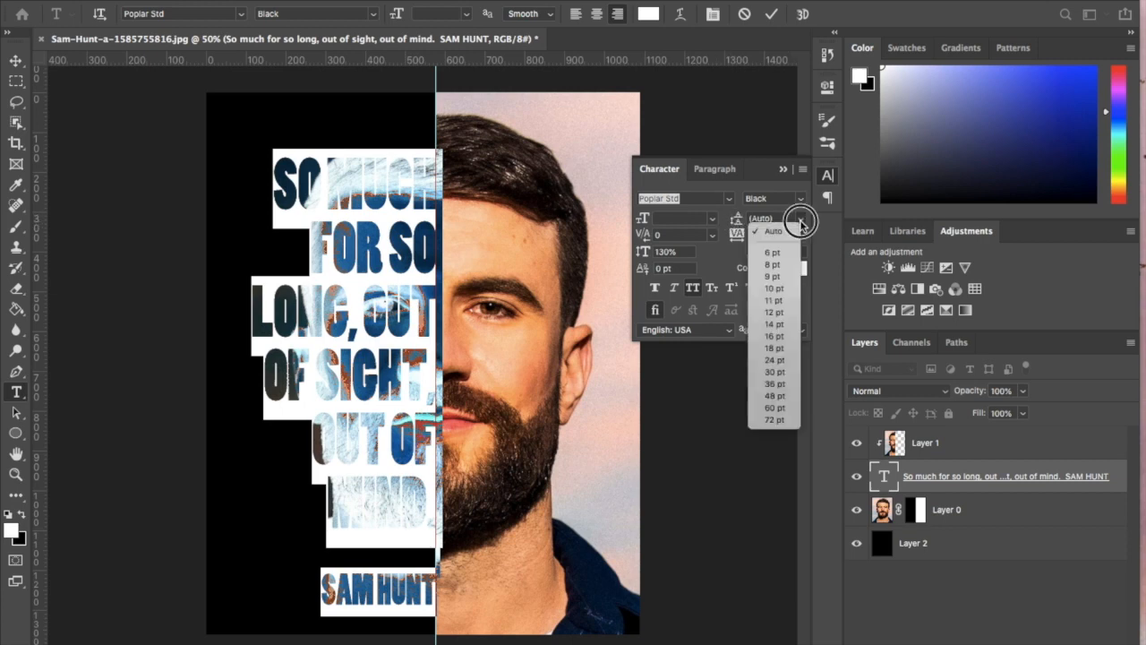
click(774, 420)
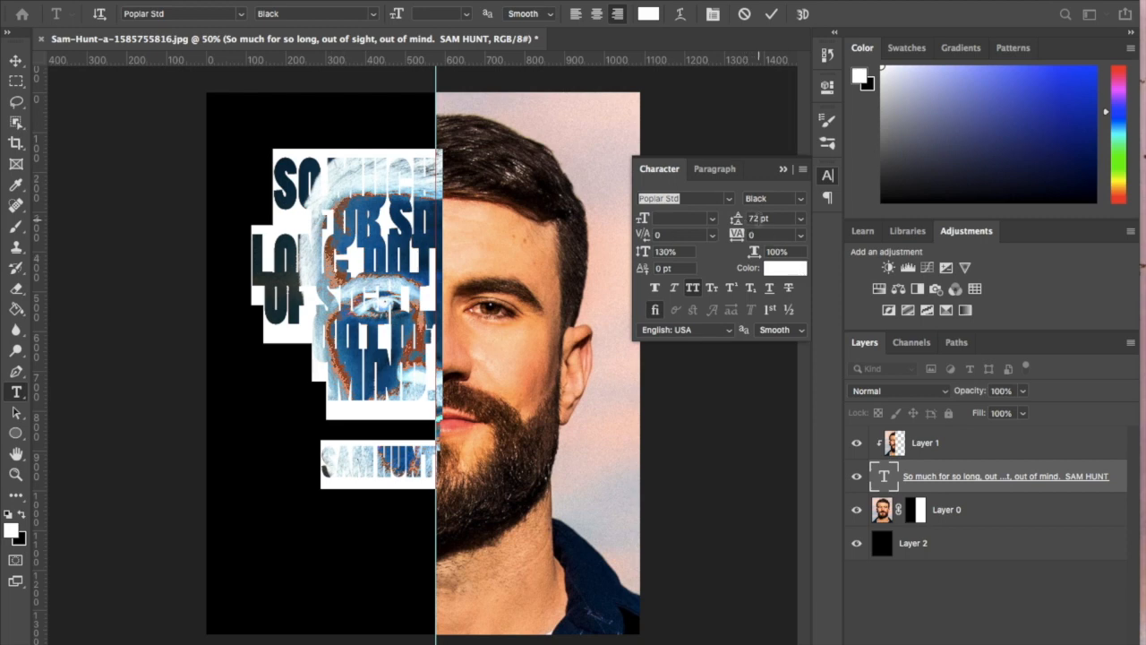
- Increase the leading of the whole text to 90 pt and then 100 pt, and commit the edit
click(735, 219)
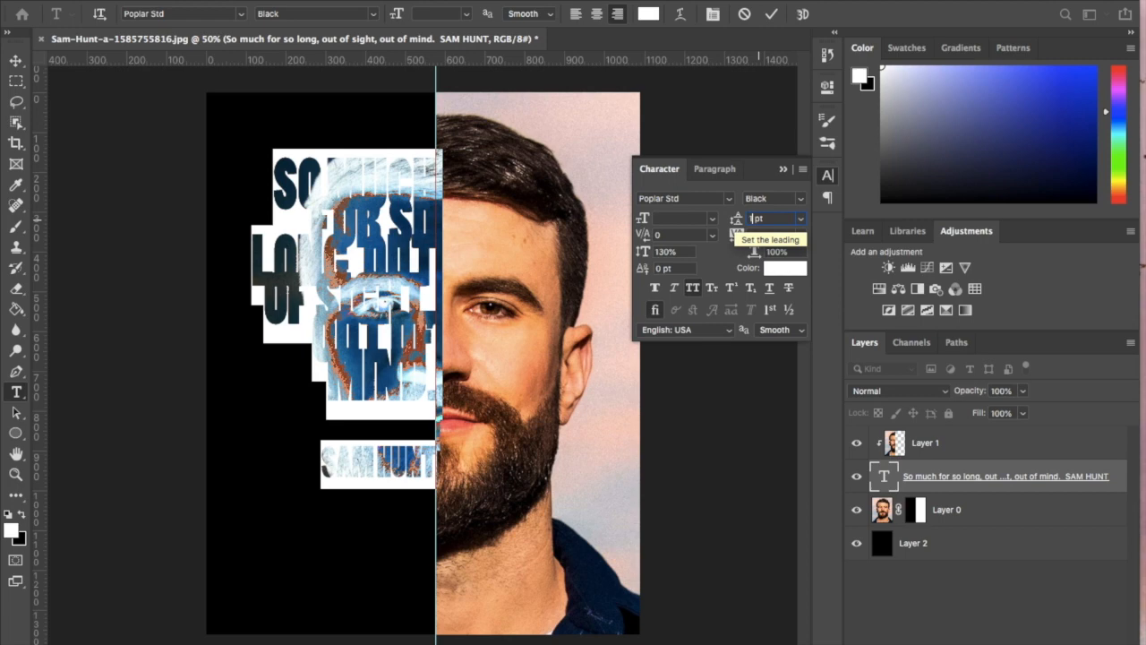
key(Return)
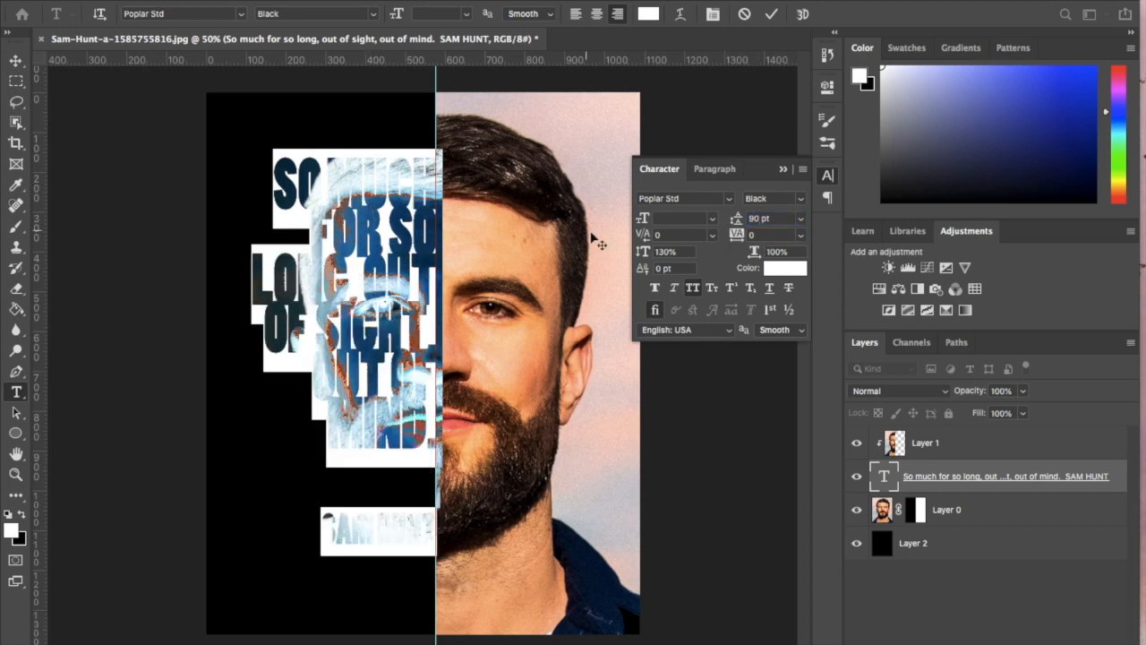
click(757, 219)
key(Return)
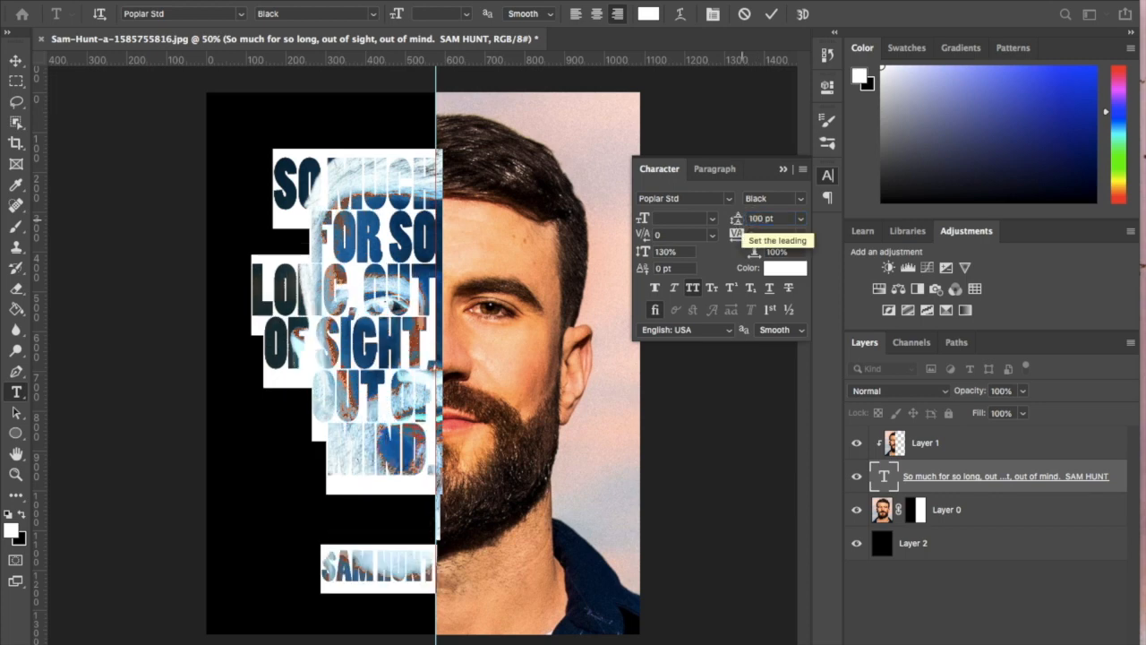
click(16, 60)
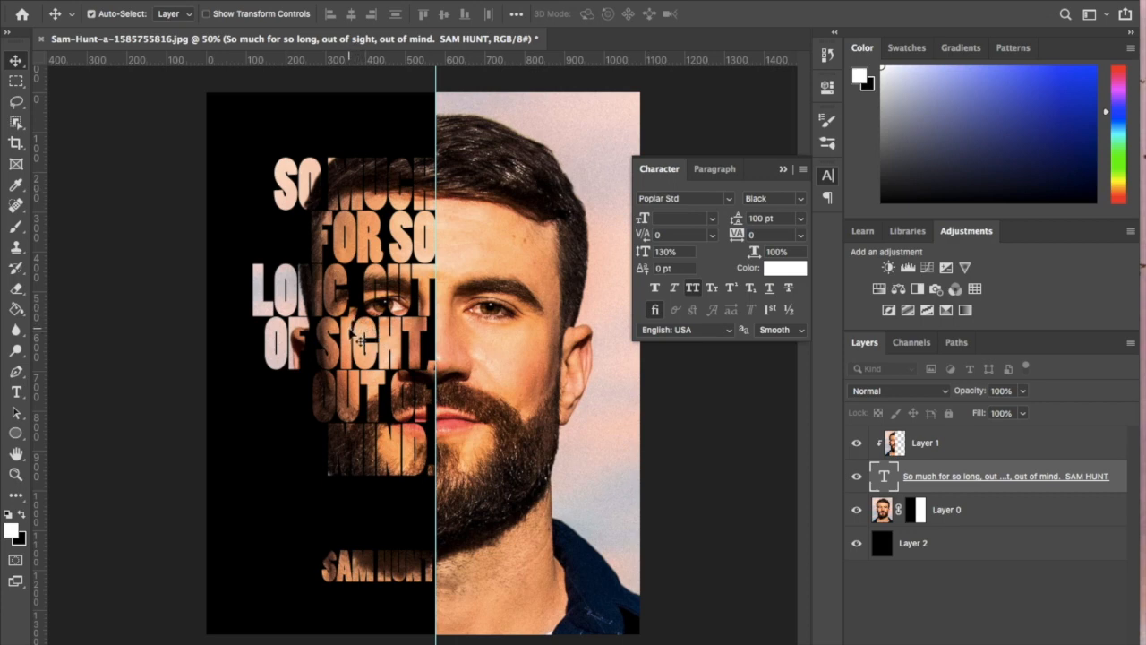
- Try a 110 pt leading on the text layer, then switch it back to Auto
click(16, 394)
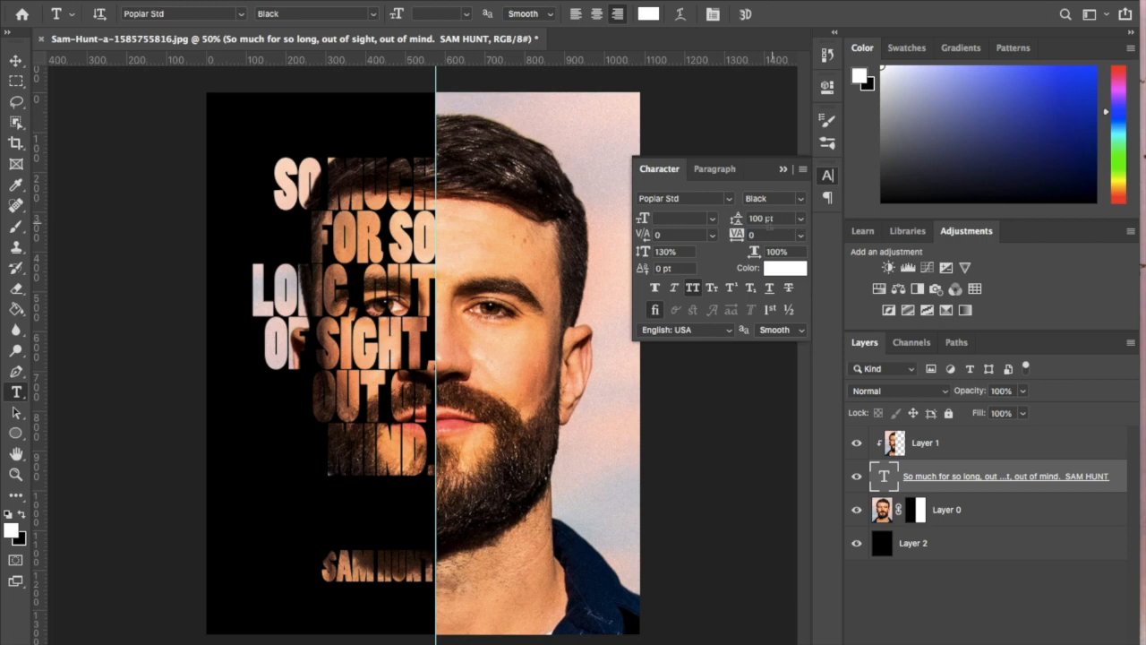
click(755, 220)
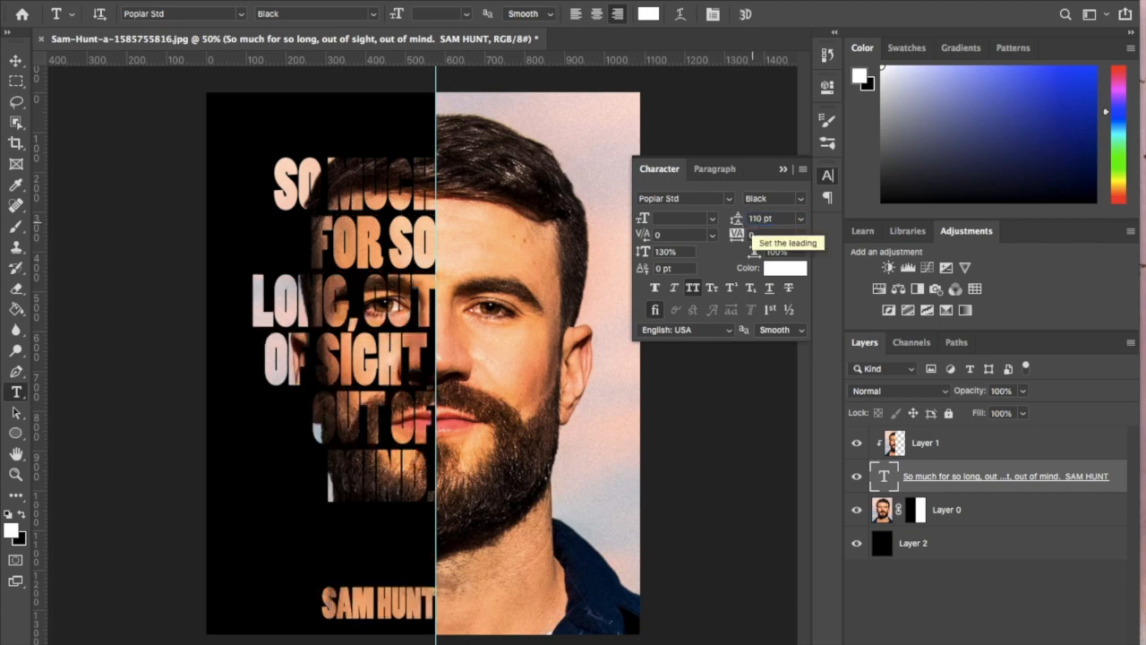
click(800, 218)
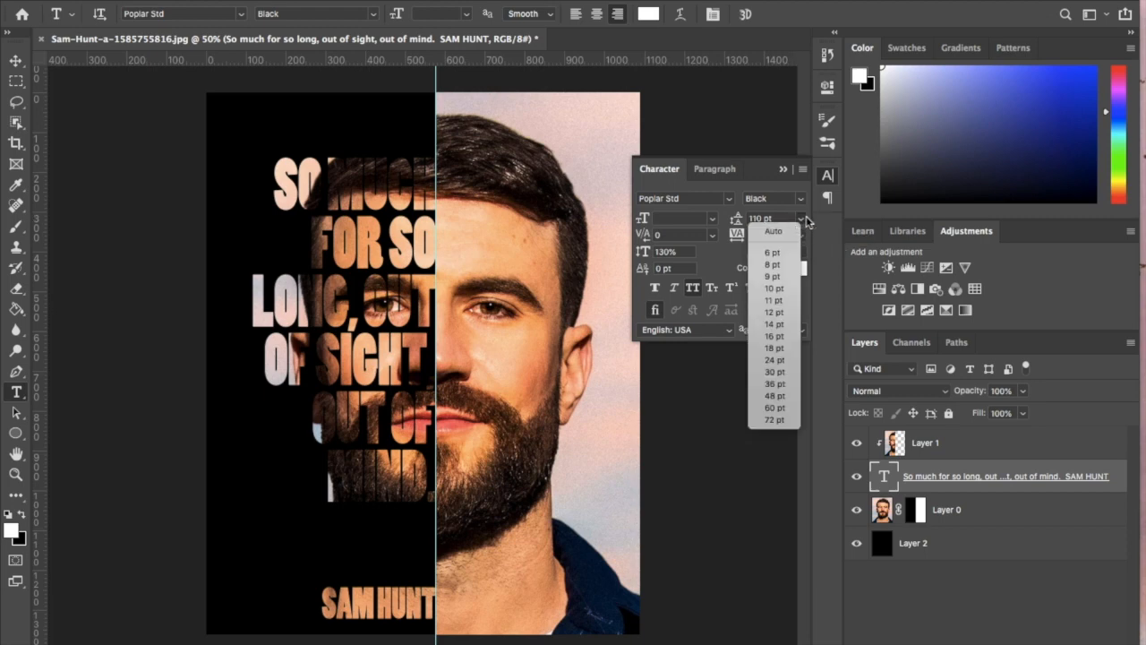
click(783, 234)
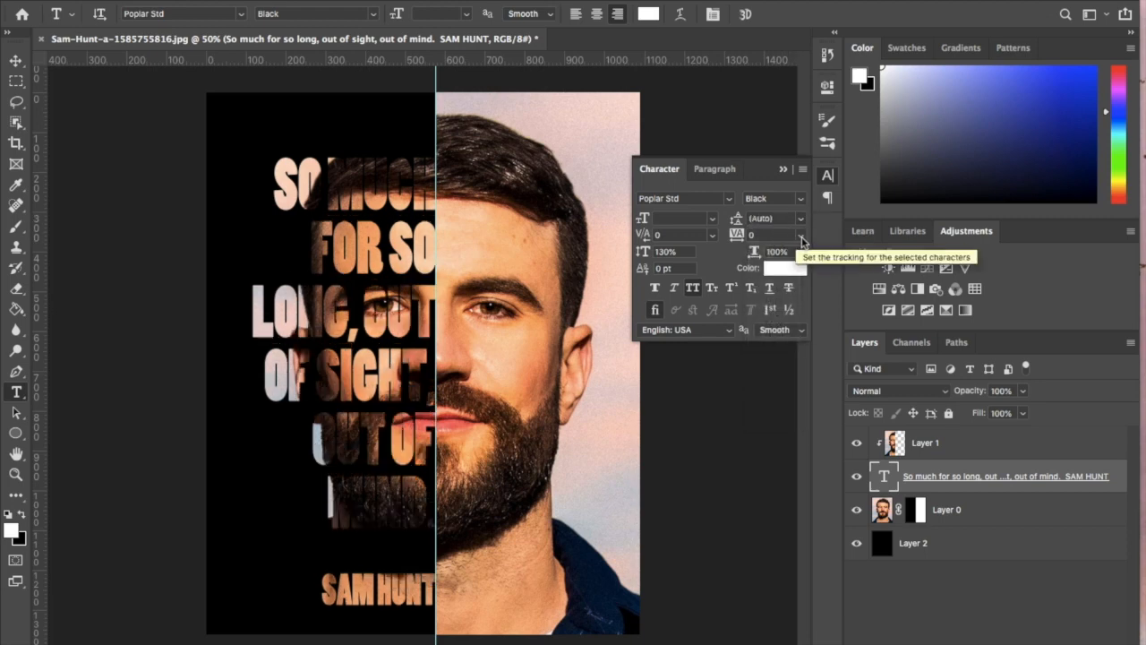
click(802, 219)
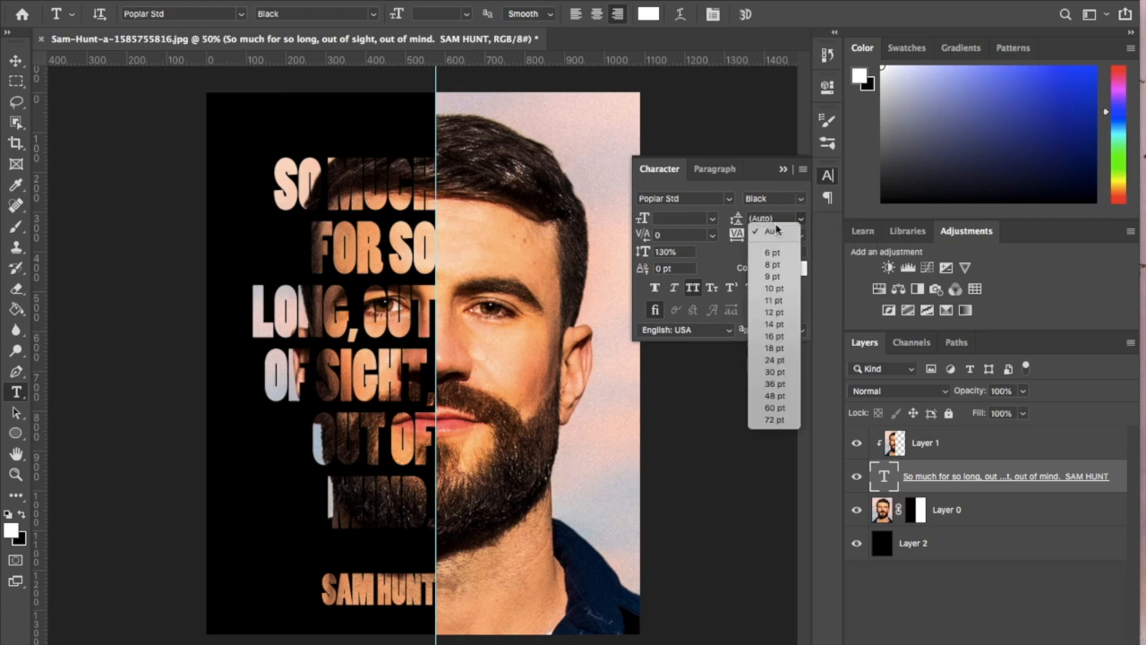
click(778, 231)
- Set the leading of the lyric text layer to 110 pt
click(737, 219)
text(11)
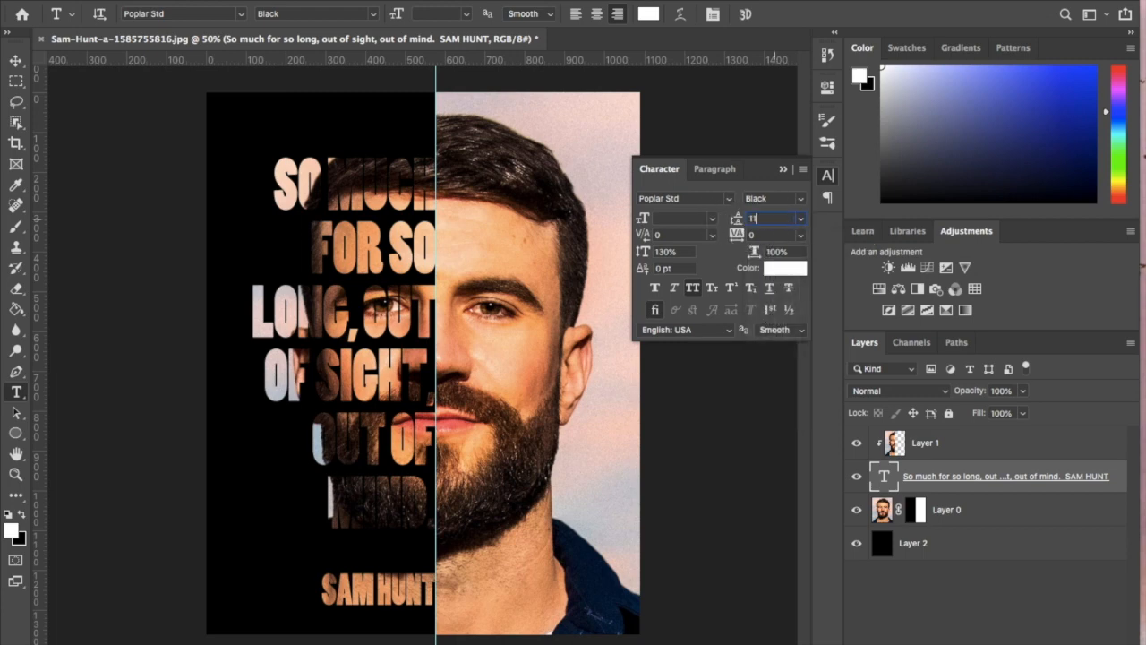
text(0)
key(Return)
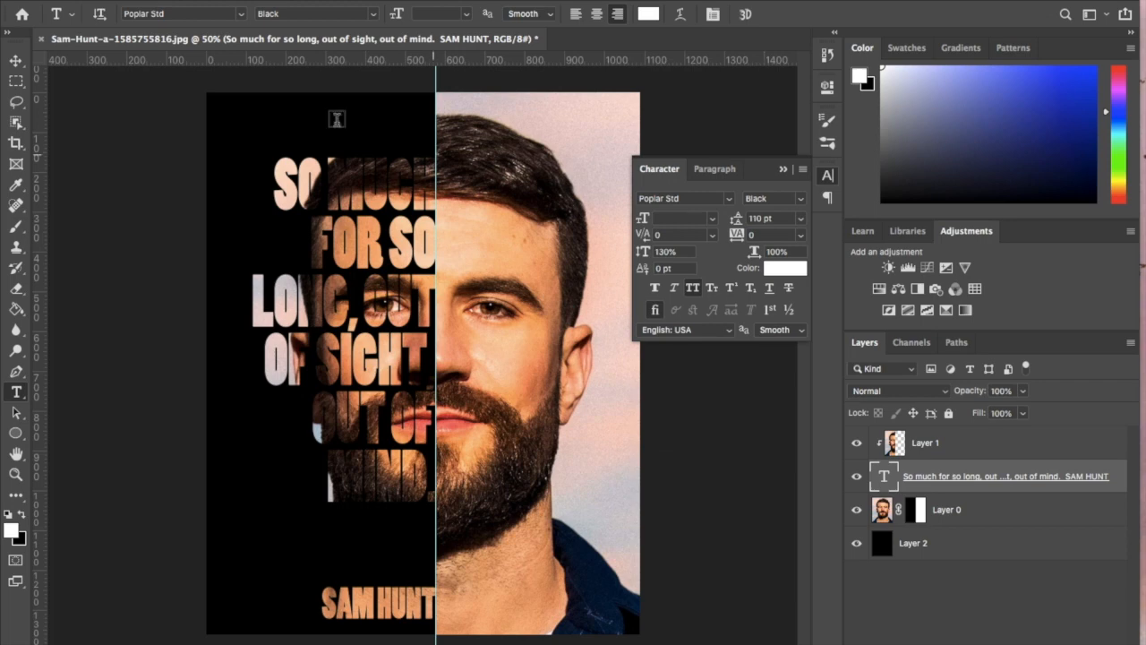
click(17, 60)
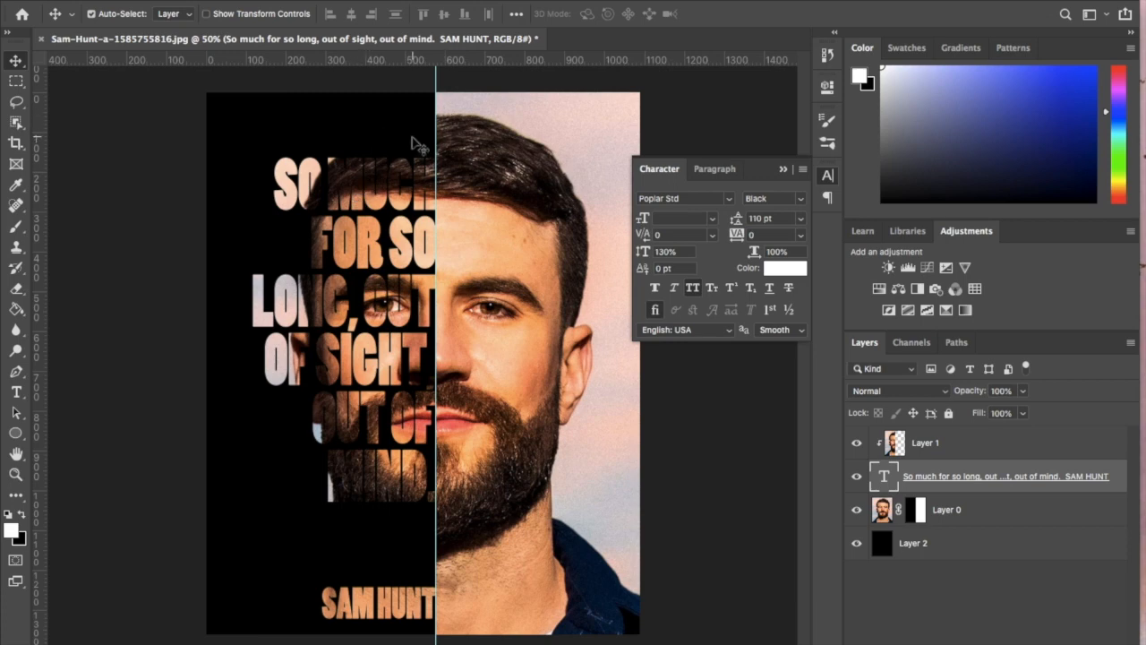
- Insert a line break before "MUCH" so that "SO" stands alone on the first line, and commit the text
click(16, 394)
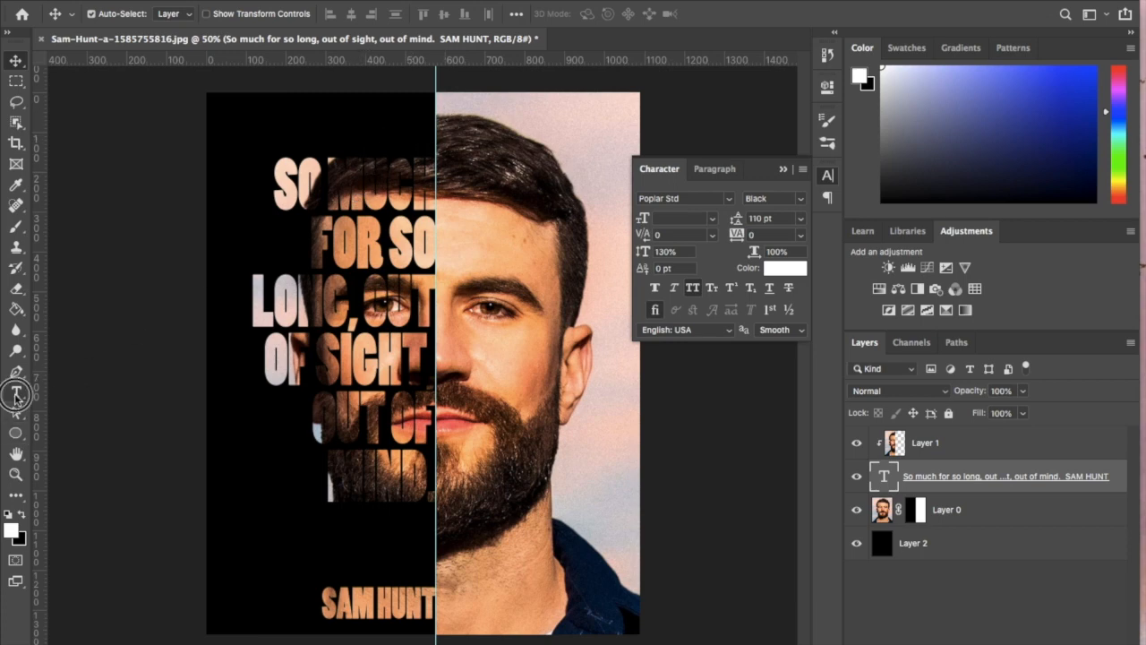
click(326, 190)
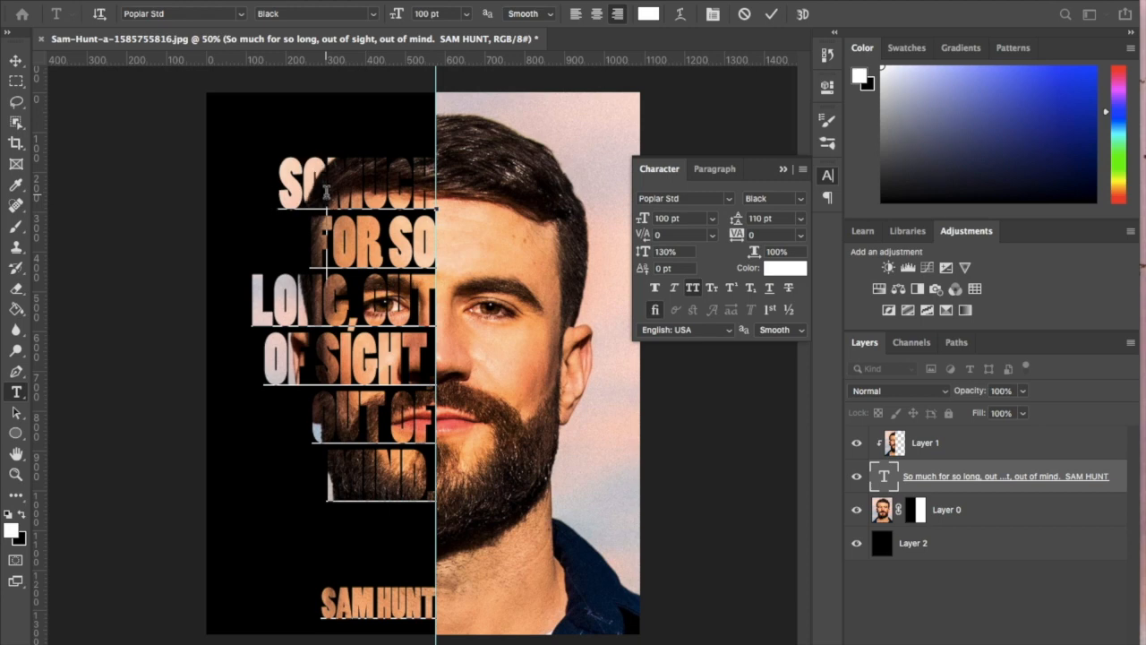
key(Return)
click(16, 61)
- Try twice to shift the lyrics upward by moving the artwork, undoing each move of the clipped photo
mouse_move(350, 354)
mouse_down()
mouse_move(384, 342)
mouse_move(364, 303)
mouse_move(351, 333)
mouse_up()
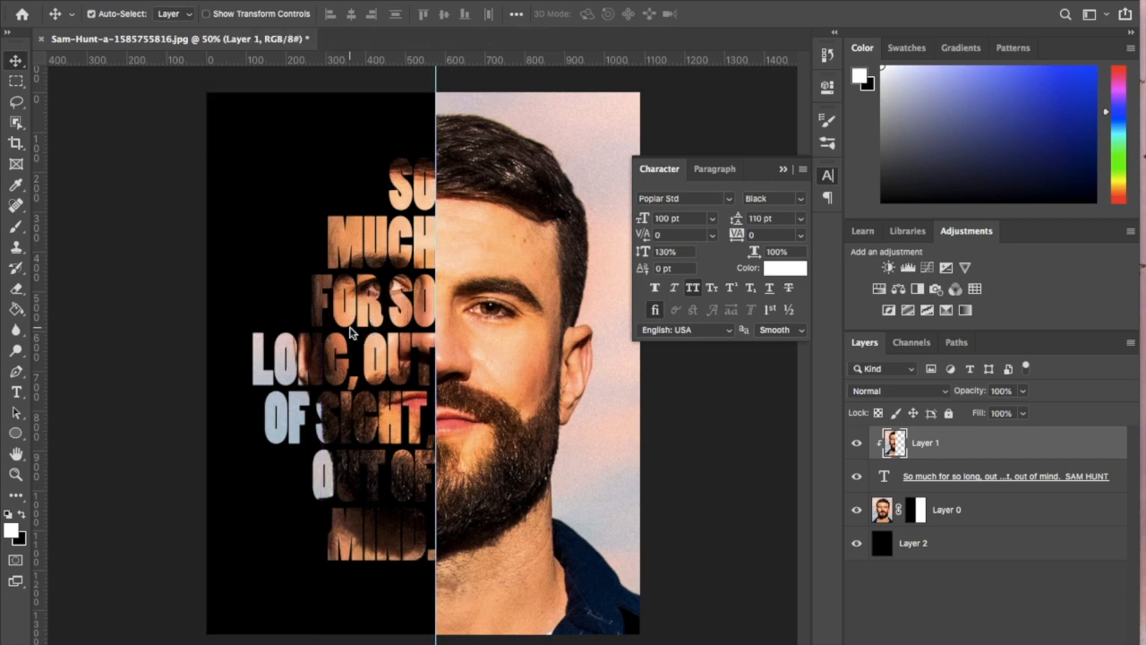
key(super+z)
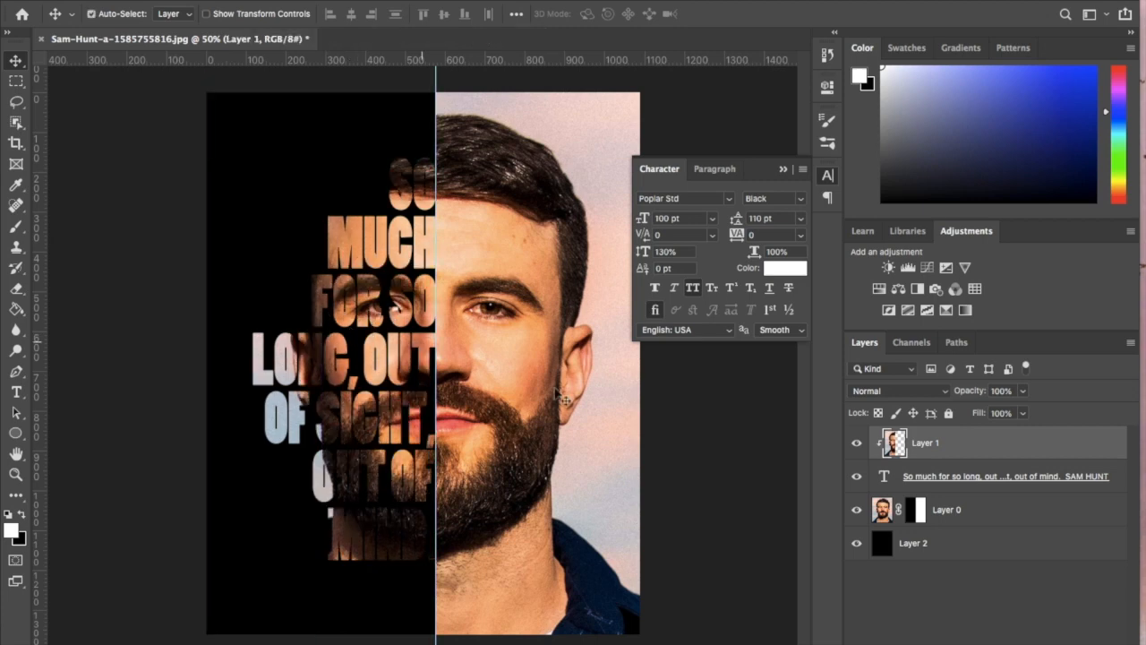
click(905, 477)
drag(405, 362, 408, 340)
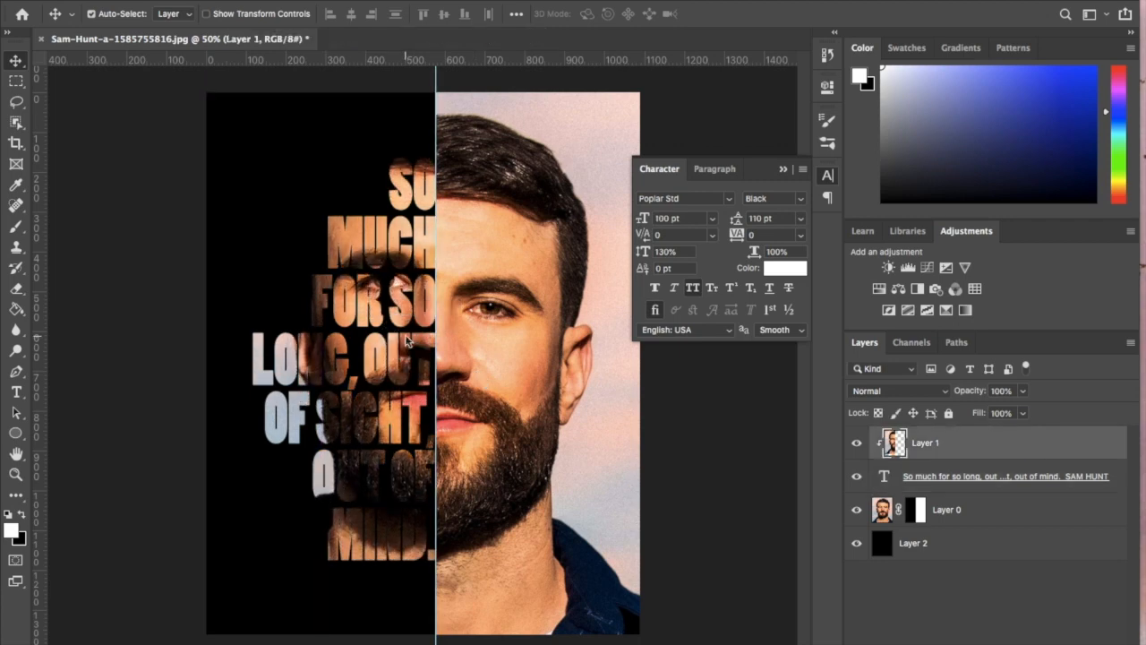
key(super+z)
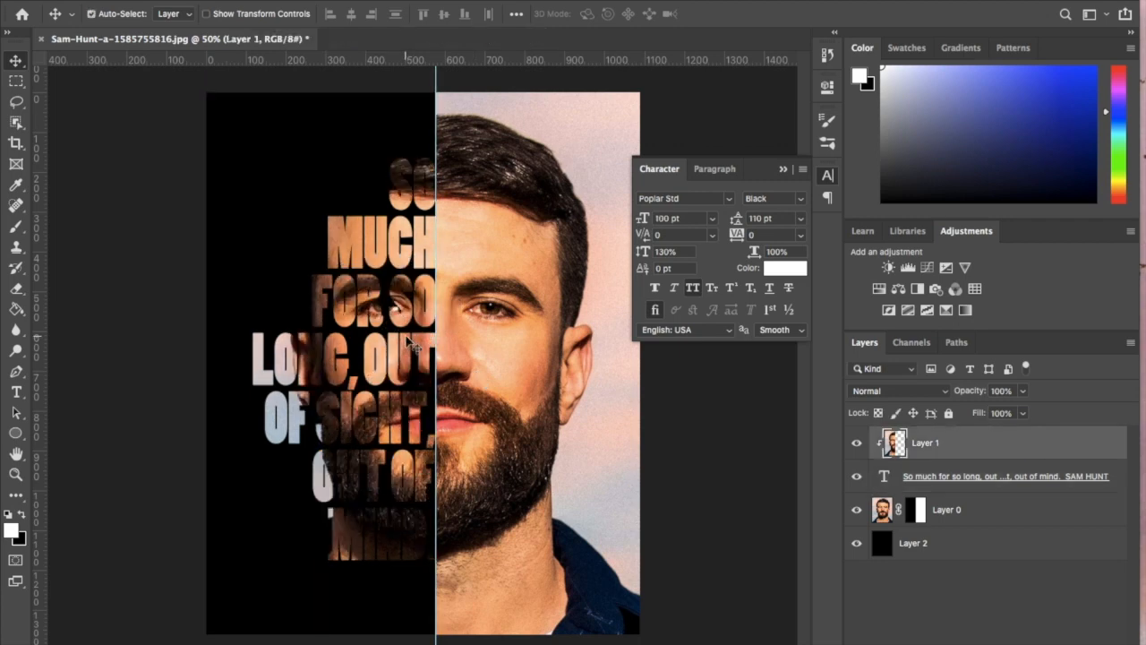
- Move the text layer up and remove the extra blank line above "SAM HUNT", then commit the text
click(884, 478)
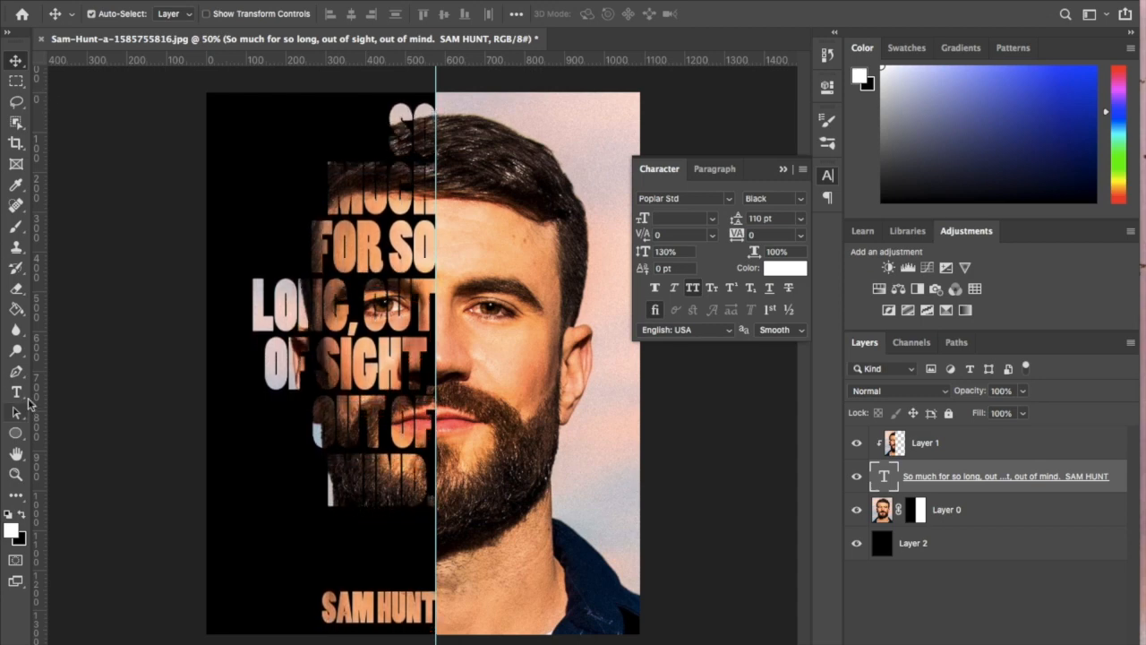
click(16, 392)
click(321, 609)
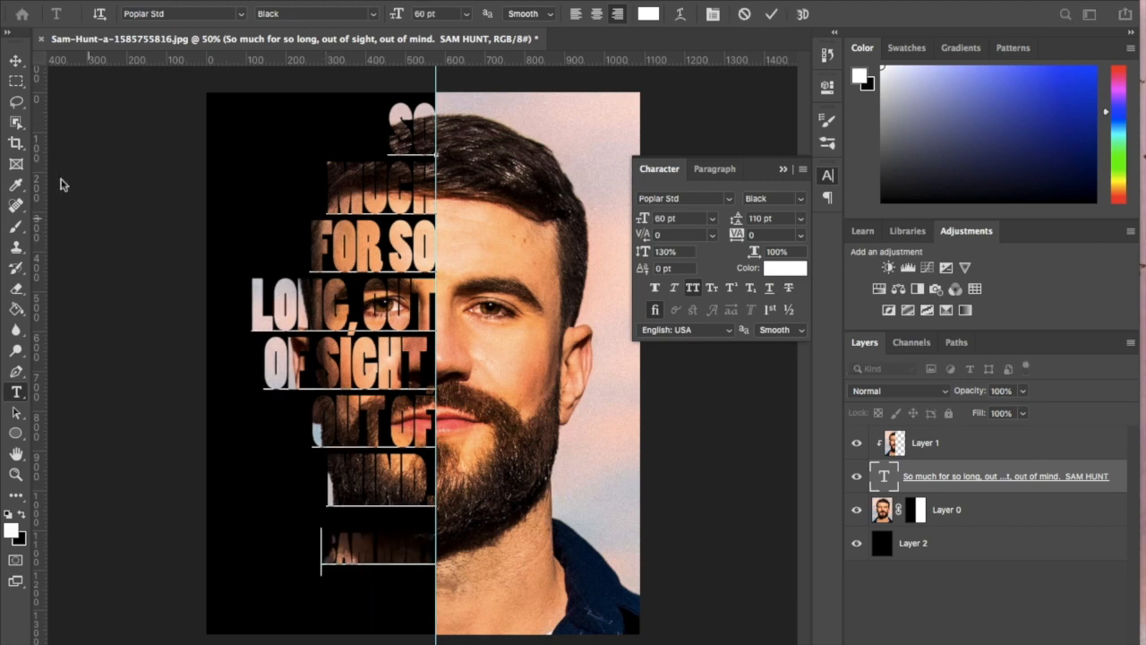
click(16, 60)
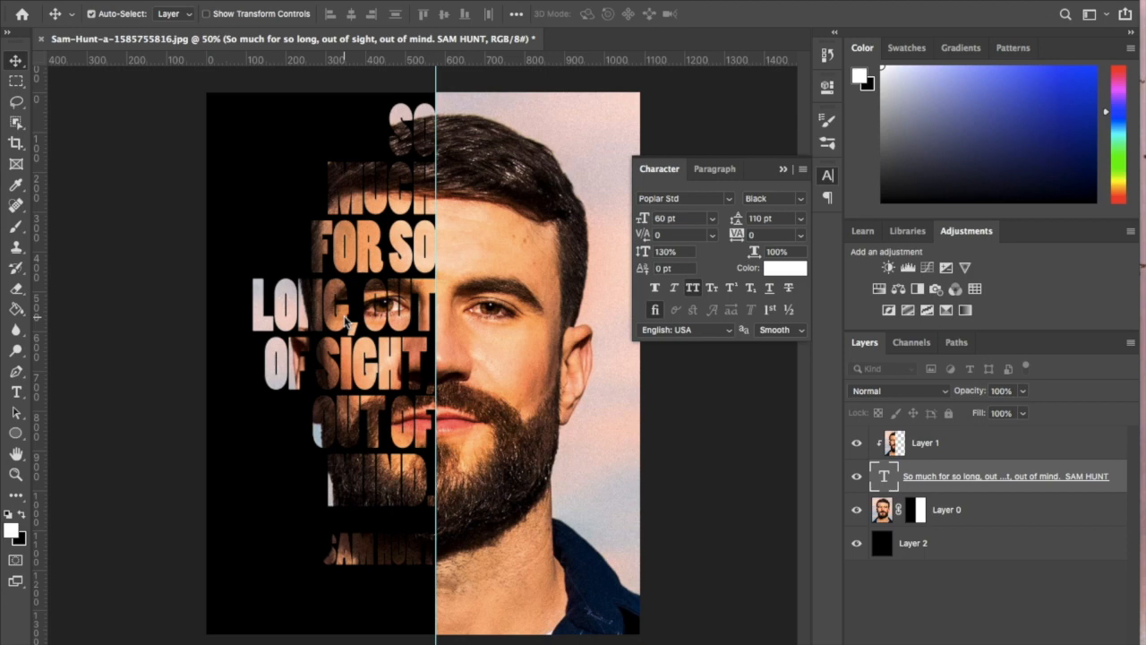
- Nudge the lyric and artist name text straight down to leave a margin above "SO"
key(Down)
key(Down)
key(Down)
key(Down)
key(Down)
key(Down)
key(Down)
key(Down)
key(Down)
key(Down)
key(Down)
key(Down)
key(Down)
key(Down)
key(Down)
key(Down)
key(Down)
key(Down)
key(Down)
key(Down)
key(Down)
key(Down)
key(Down)
key(Down)
key(Down)
key(Down)
key(Down)
key(Down)
key(Down)
key(Down)
key(Down)
key(Down)
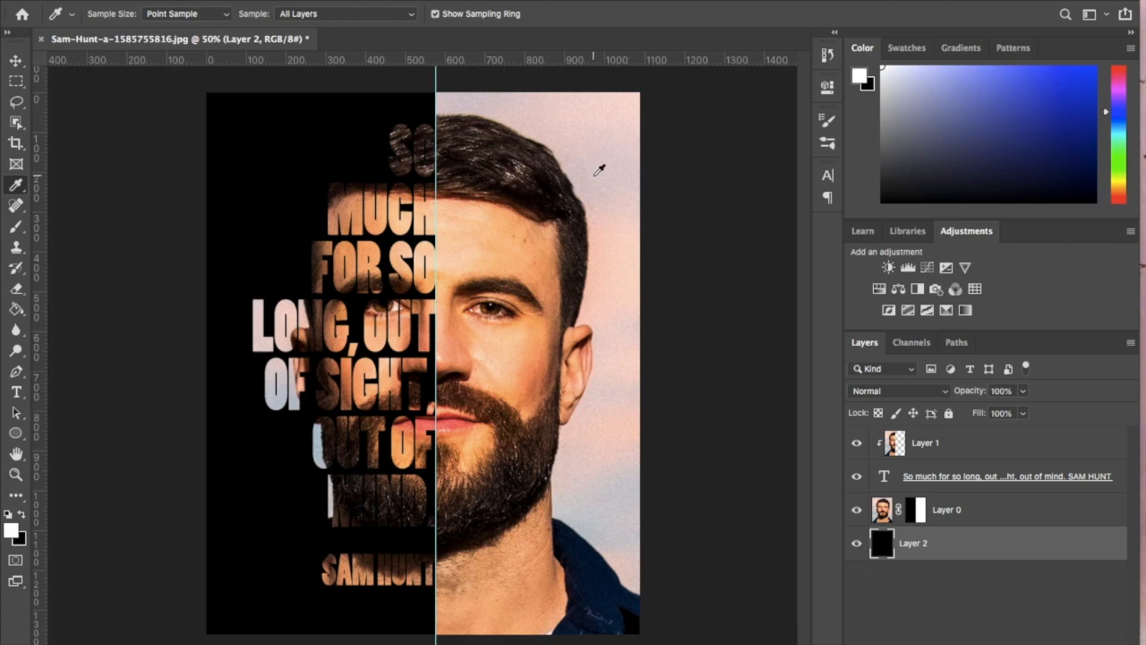
- Sample the pale pink of the photo's background and fill Layer 2 with it using the Paint Bucket
click(601, 117)
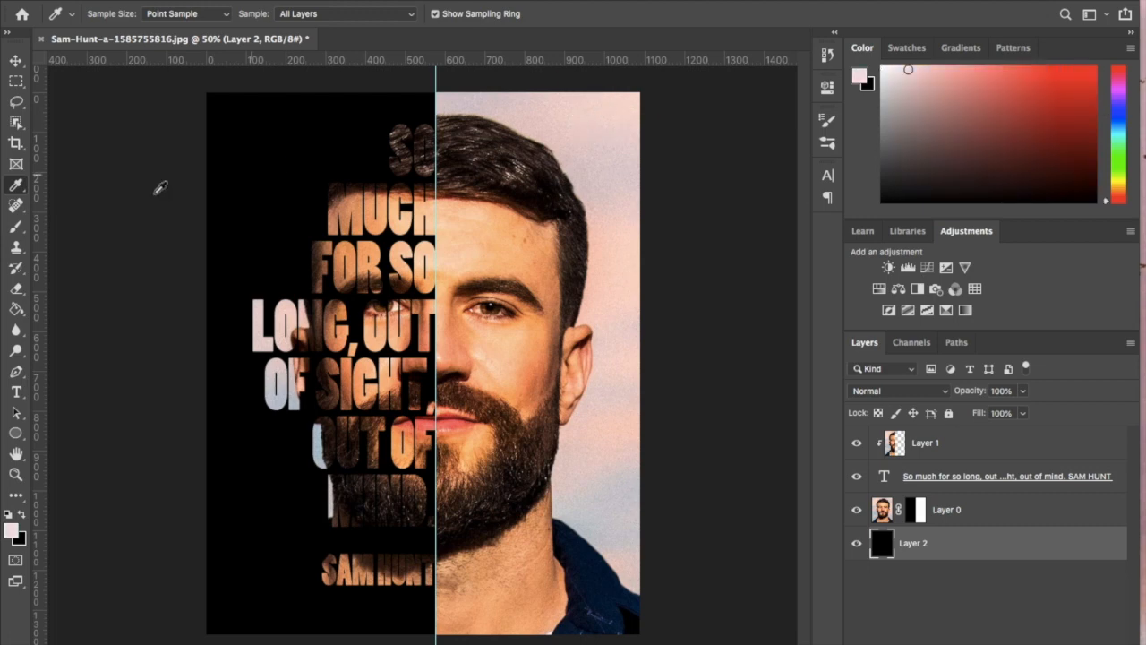
click(16, 309)
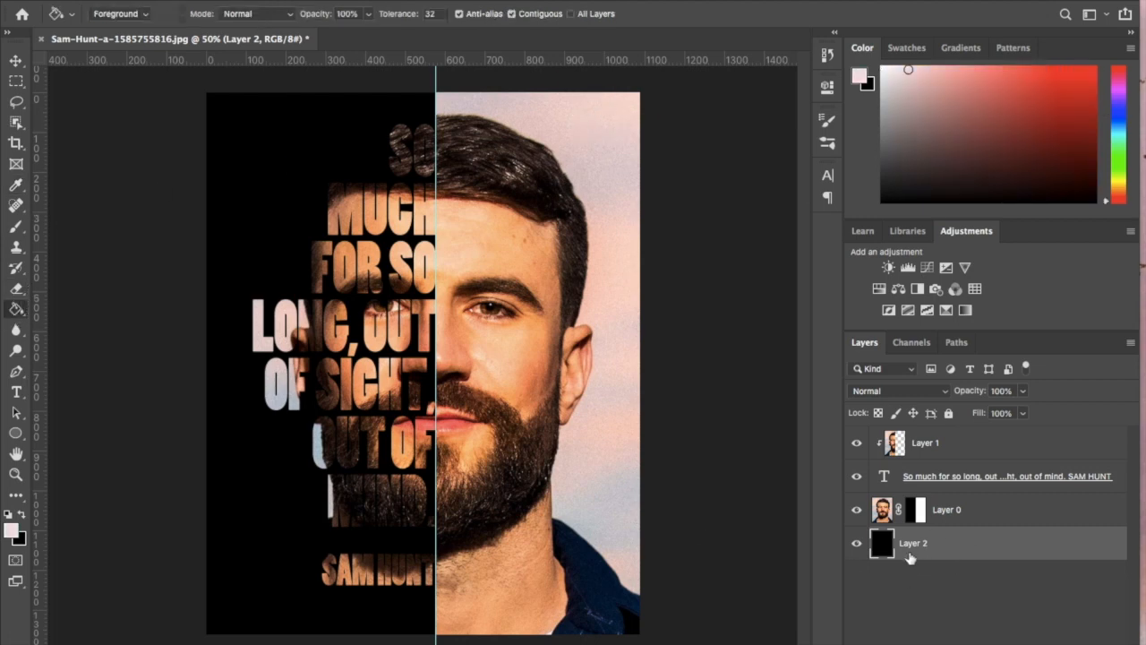
click(243, 538)
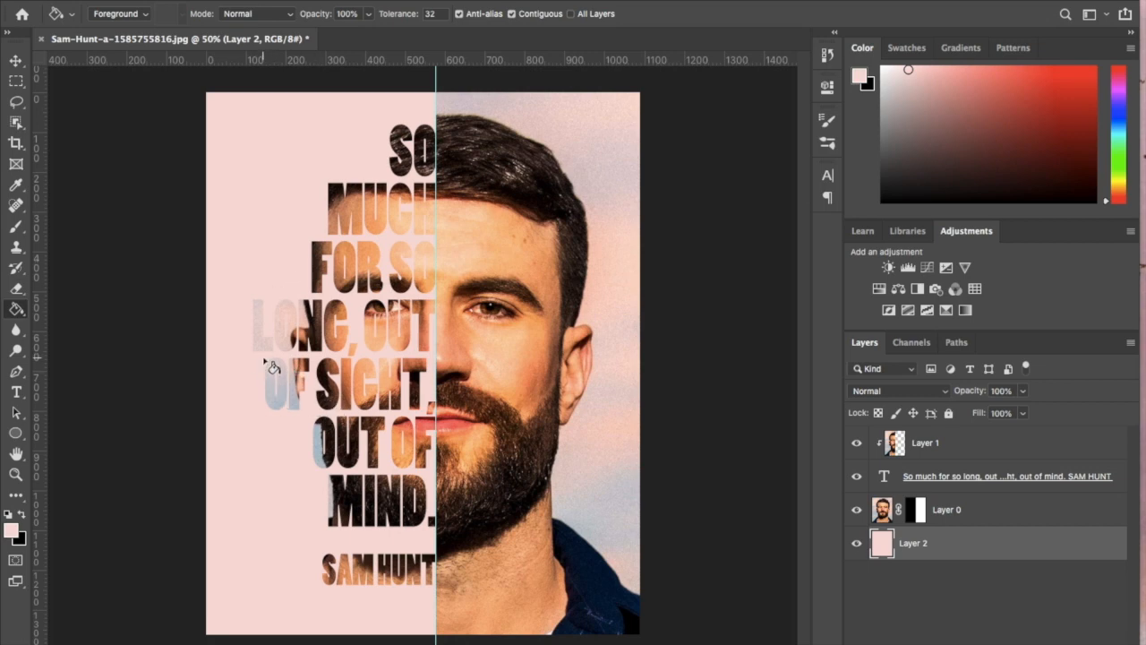
- Set the foreground colour to dusty pink #e0b7b1 and fill Layer 2 with it using the Paint Bucket
click(9, 534)
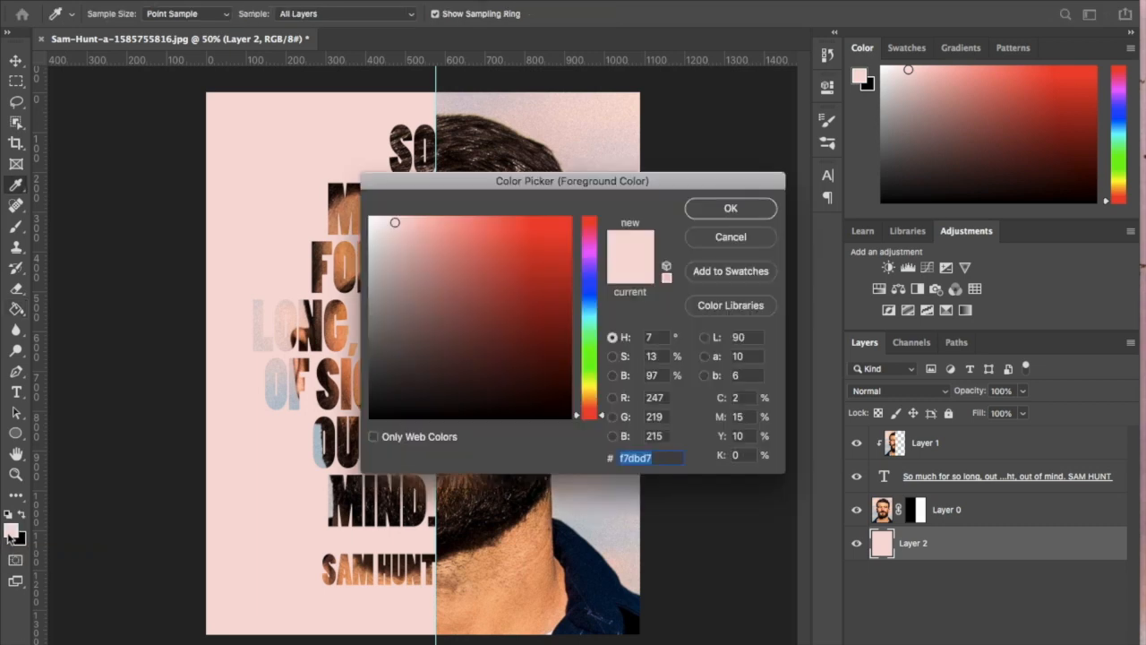
click(412, 240)
click(724, 212)
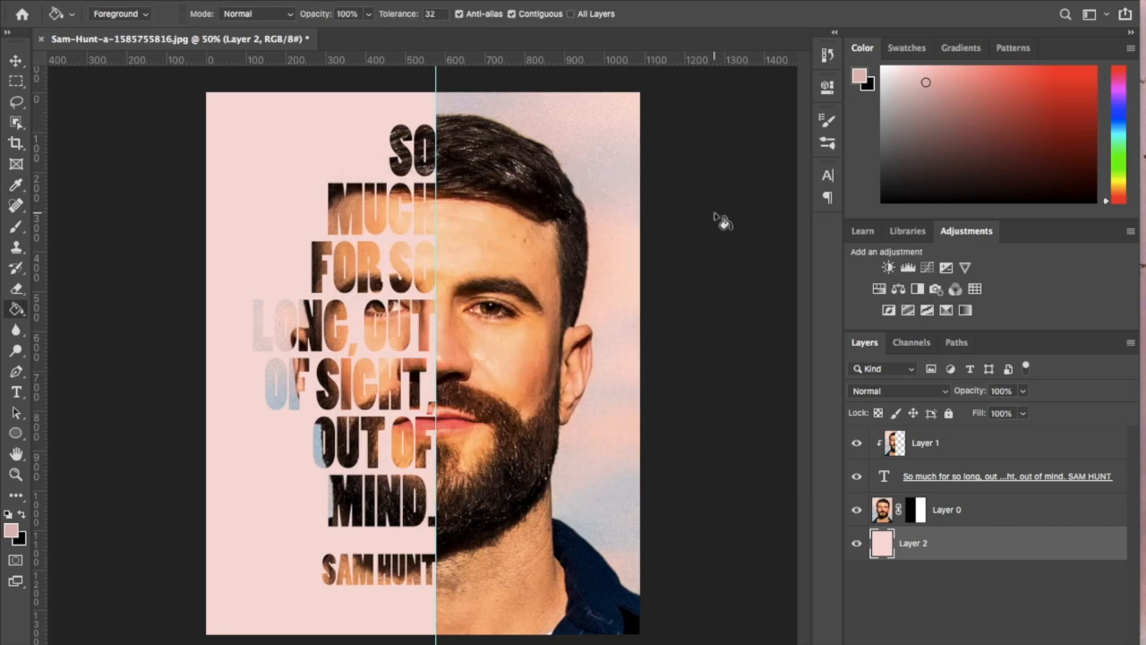
click(243, 408)
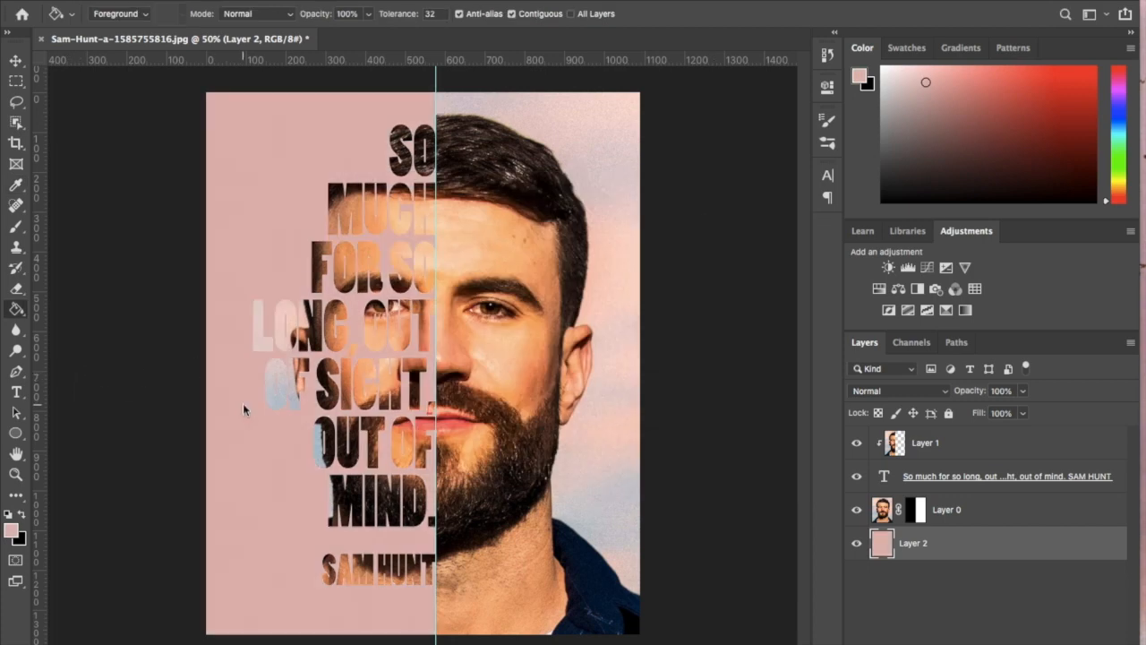
- Set the foreground colour to the more saturated pink #e9aaa1 and refill Layer 2 with it
click(11, 531)
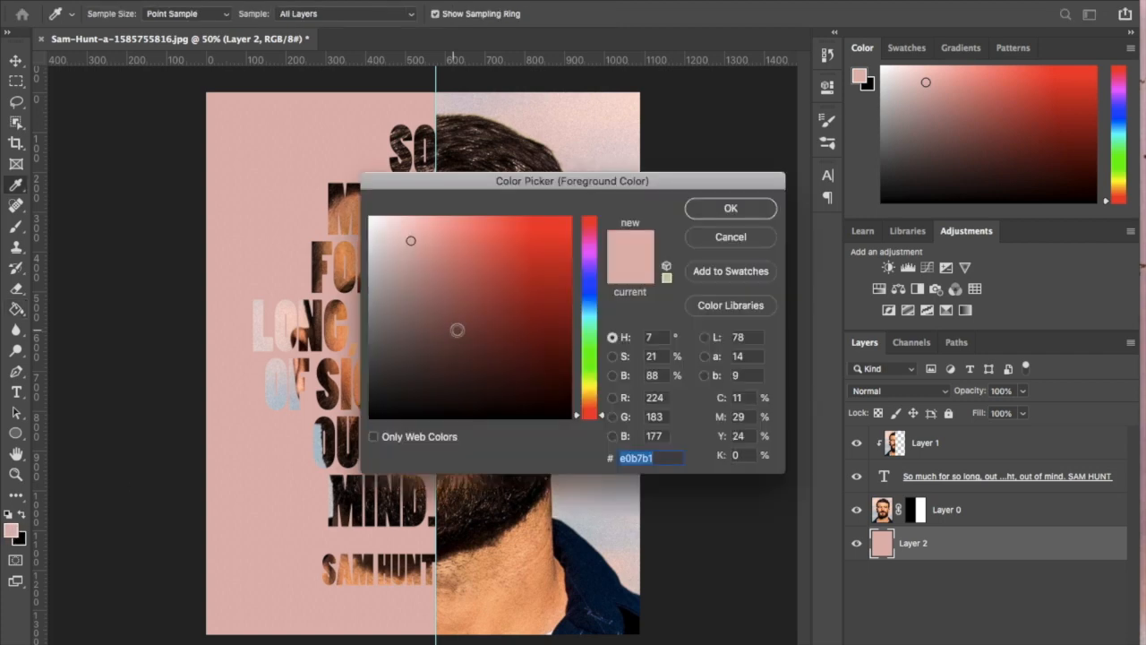
click(431, 233)
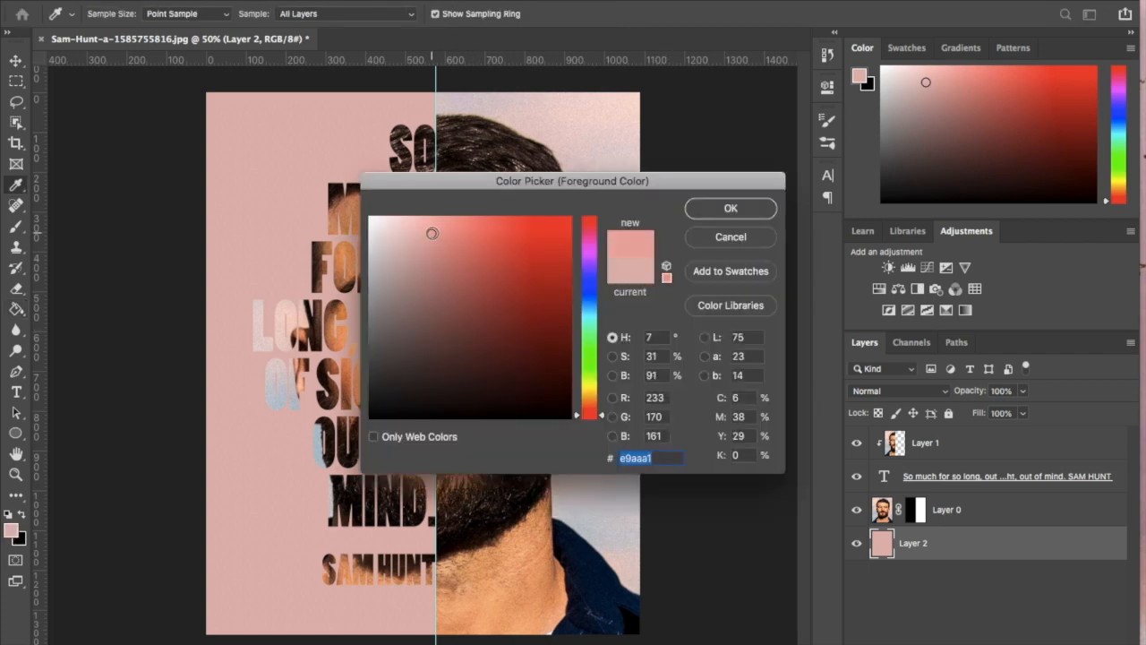
click(690, 206)
key(g)
click(266, 245)
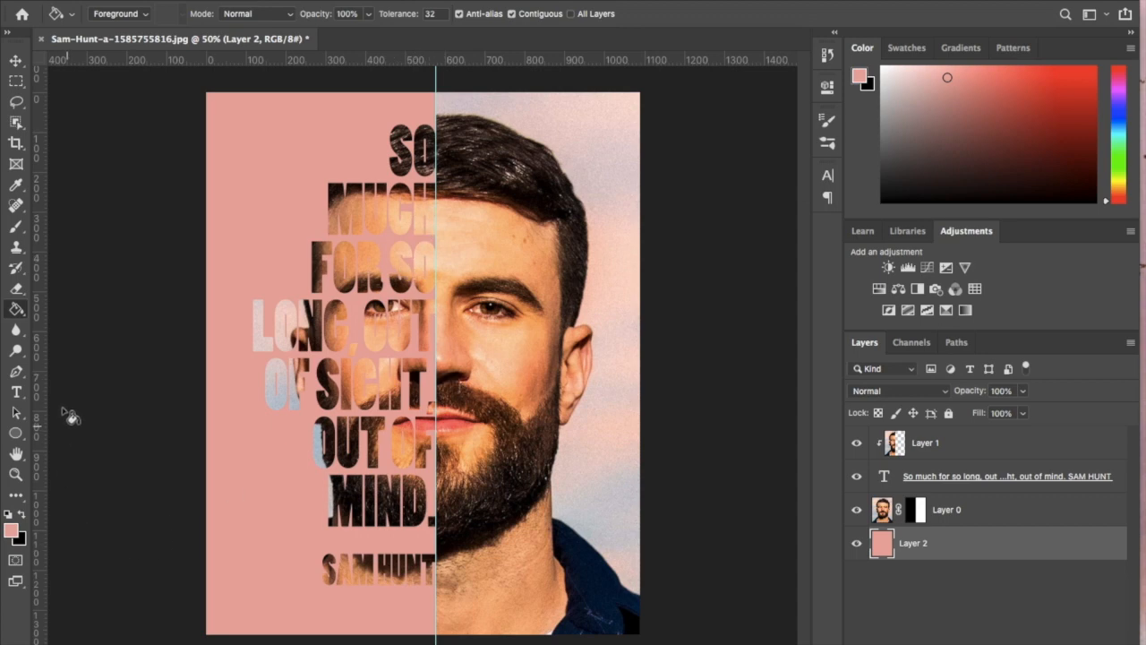
- Sample a pale lavender-grey from the photo's background beside the neck and fill Layer 2 with it
click(15, 186)
click(621, 489)
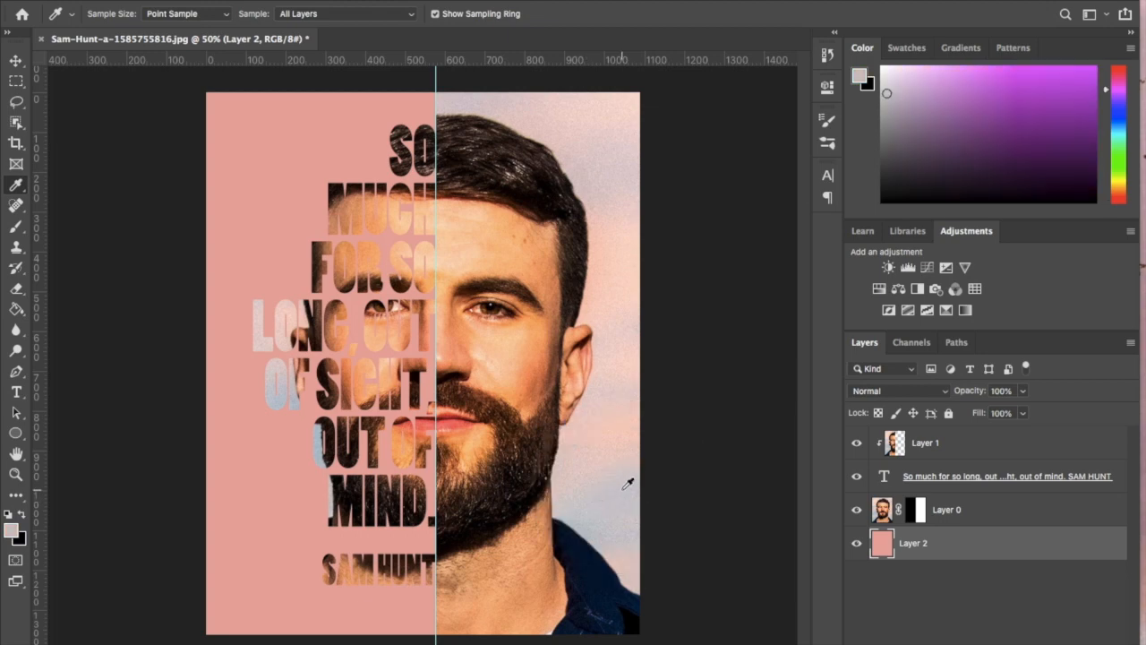
click(15, 310)
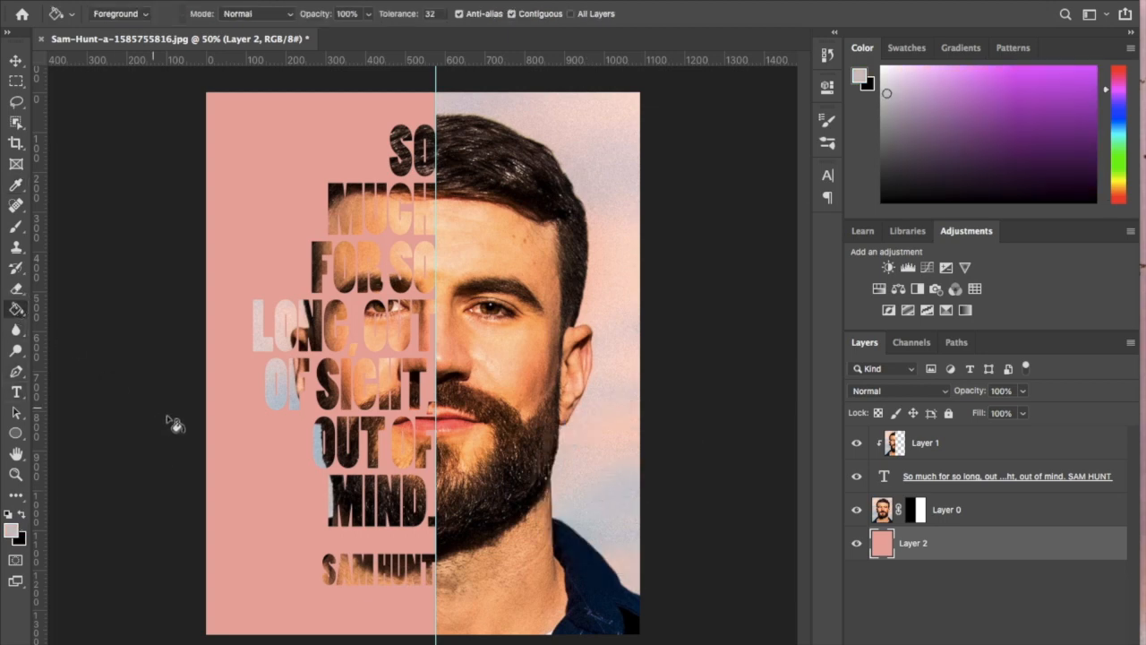
click(225, 464)
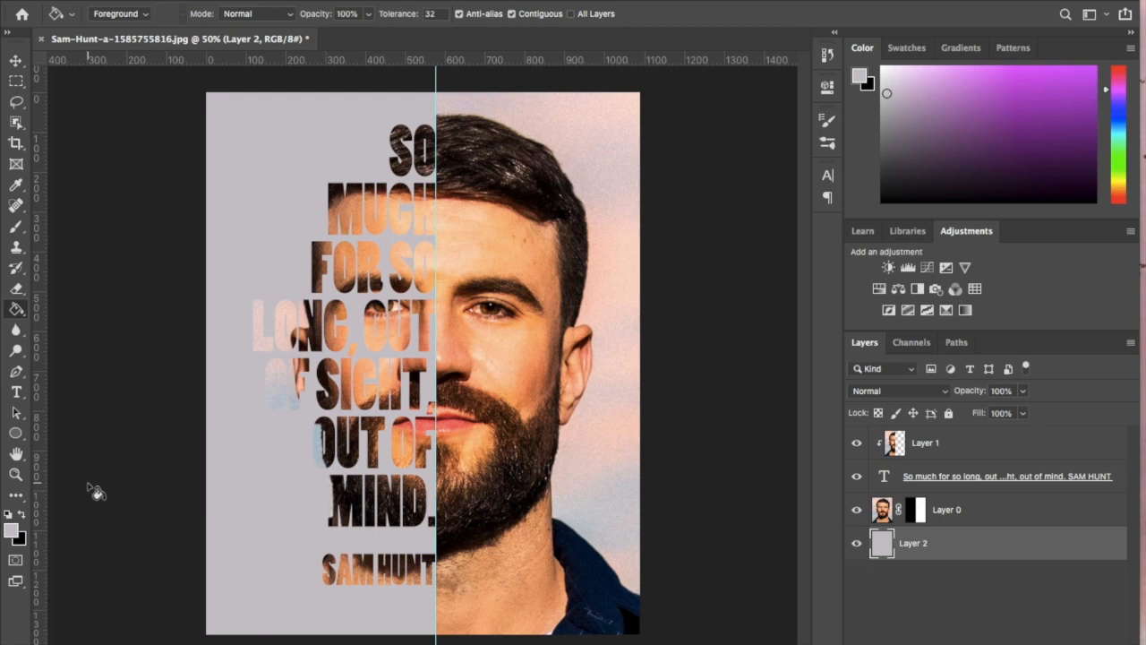
- Darken the foreground colour to muted purple #a693aa and fill Layer 2 with it
click(11, 531)
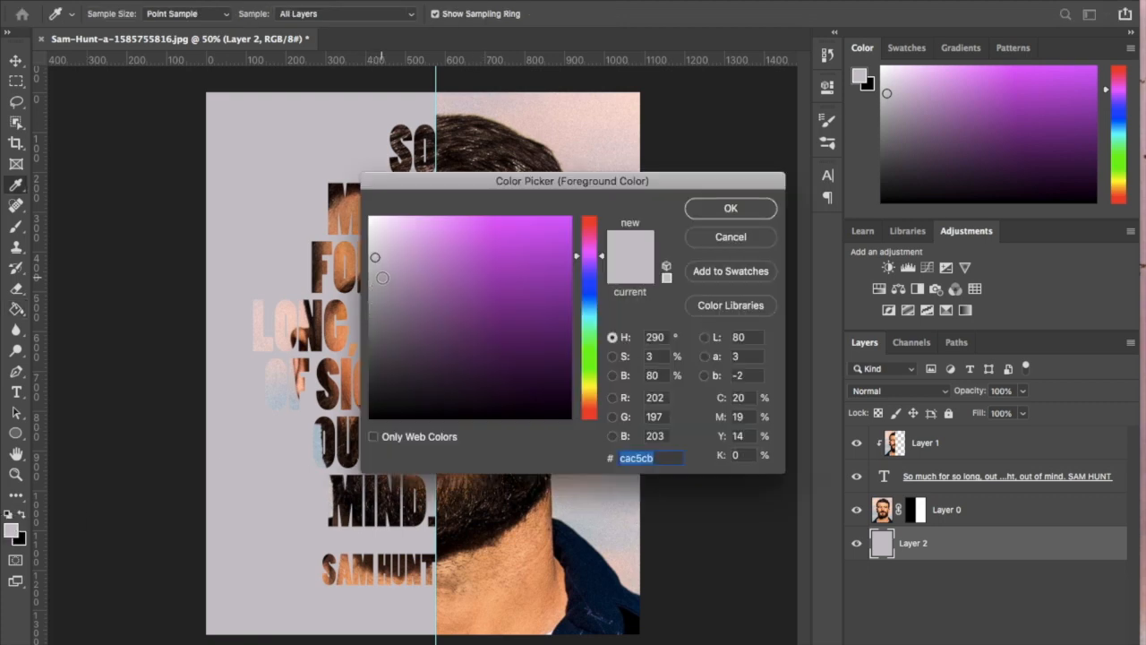
click(393, 272)
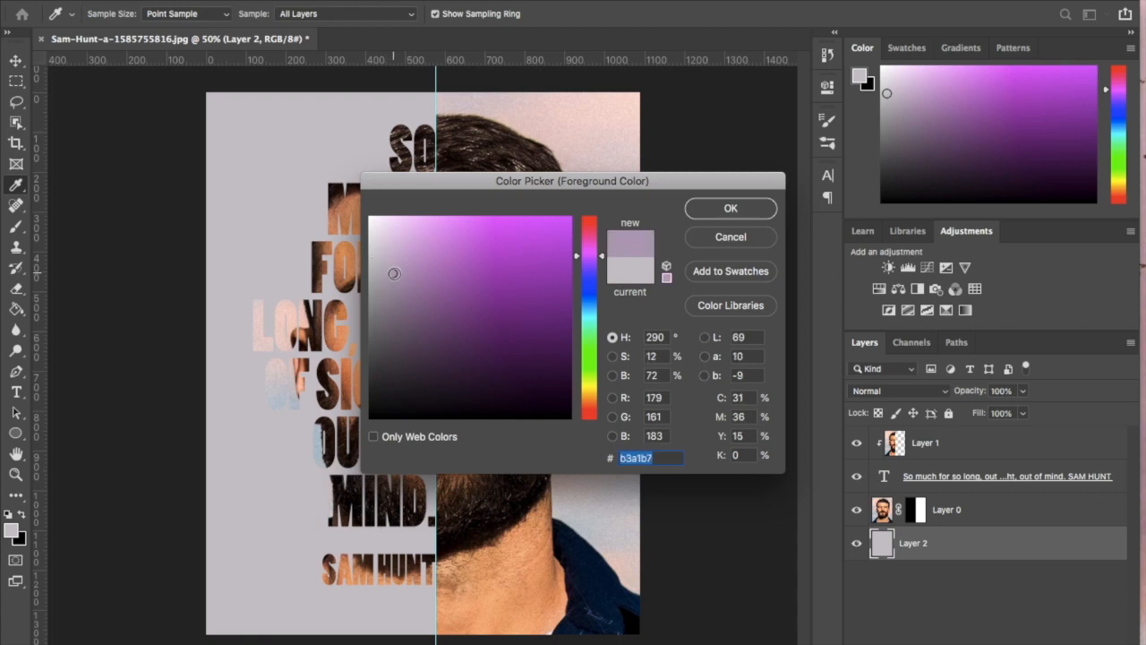
click(395, 284)
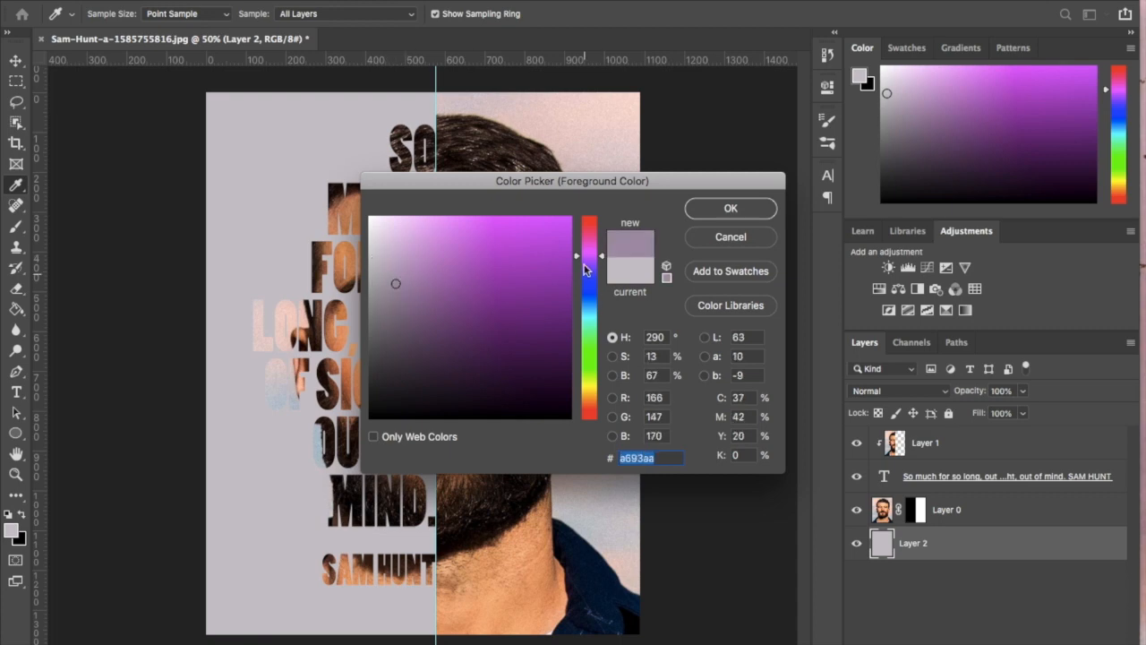
click(731, 207)
key(g)
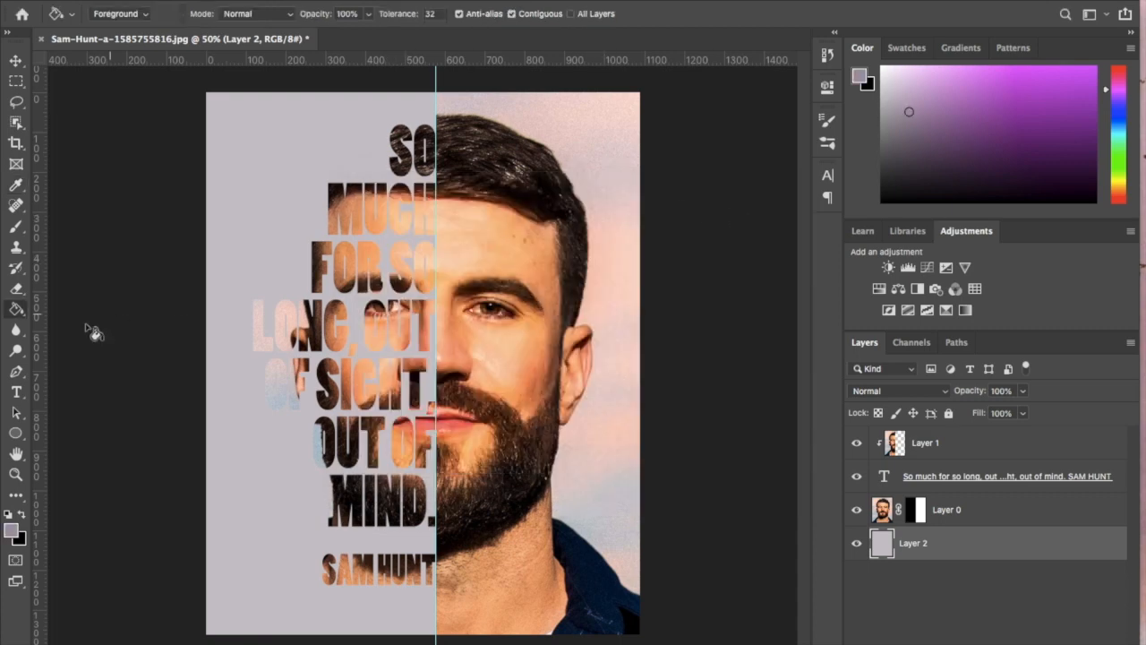
click(234, 280)
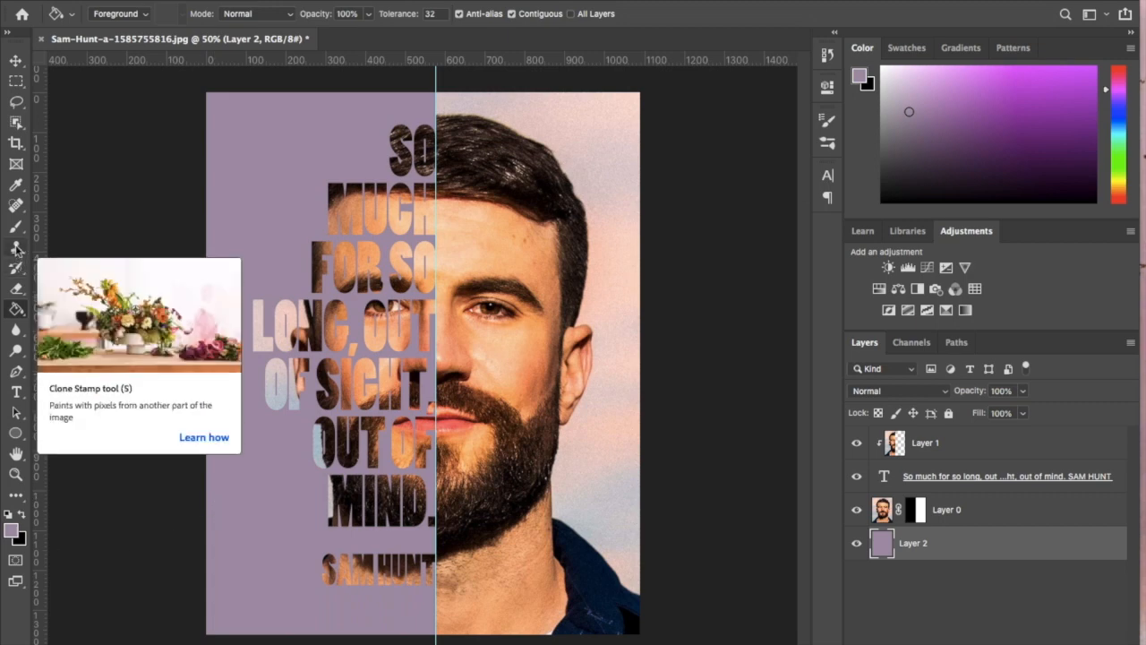
- Sample the dark navy of the shirt collar with the Eyedropper and fill Layer 2 with it
click(16, 184)
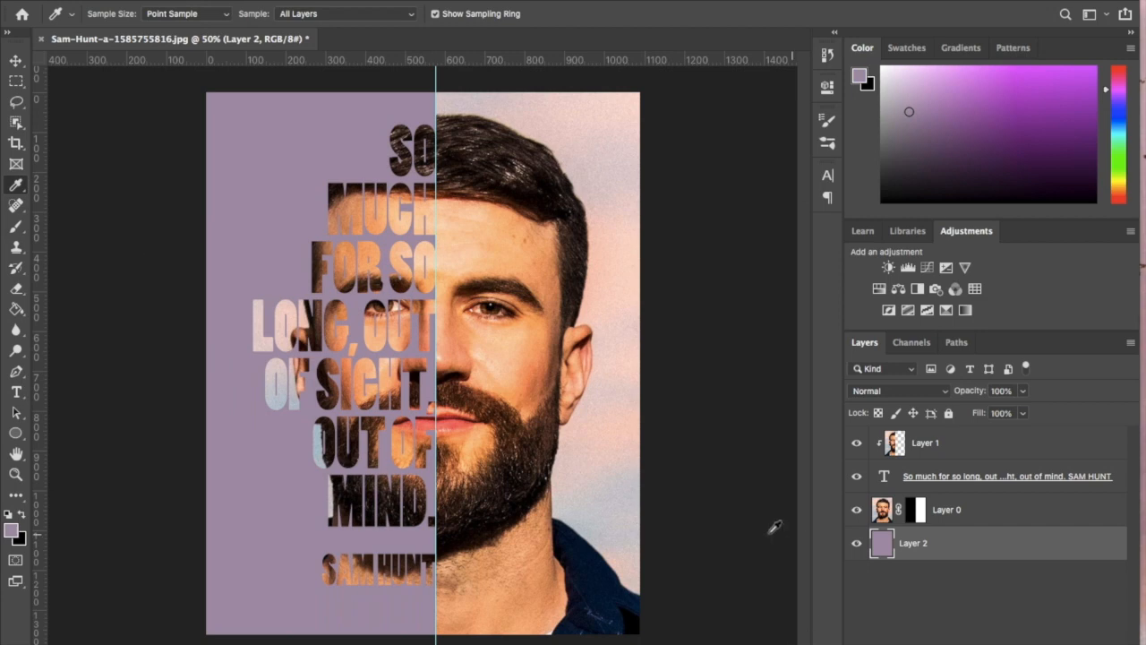
click(572, 535)
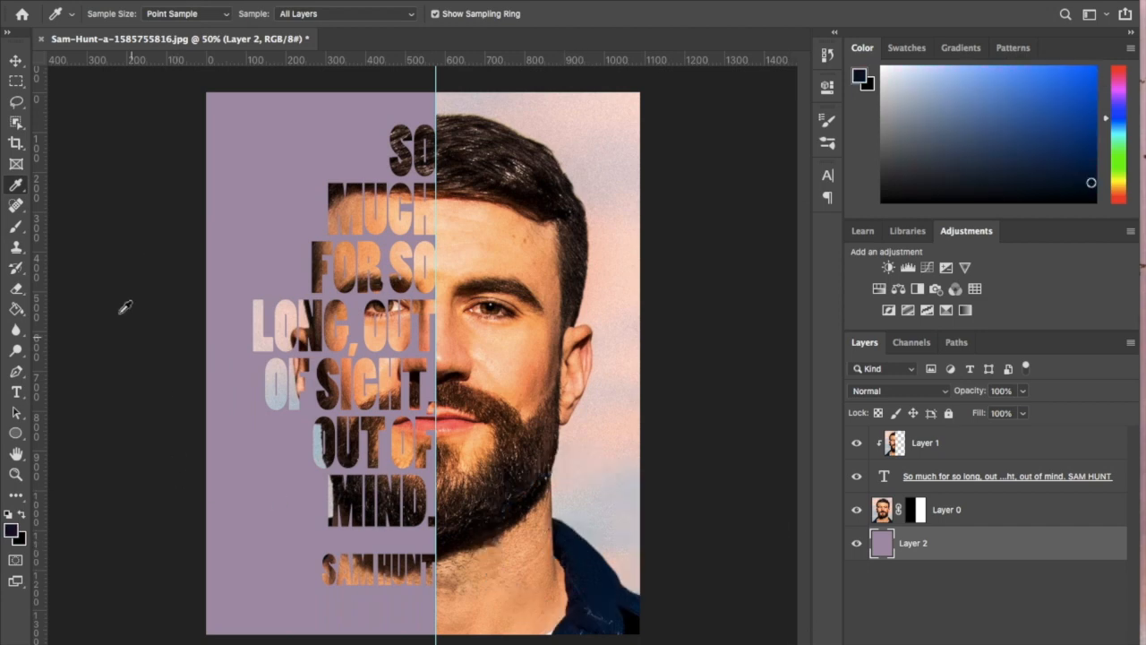
click(17, 309)
click(251, 475)
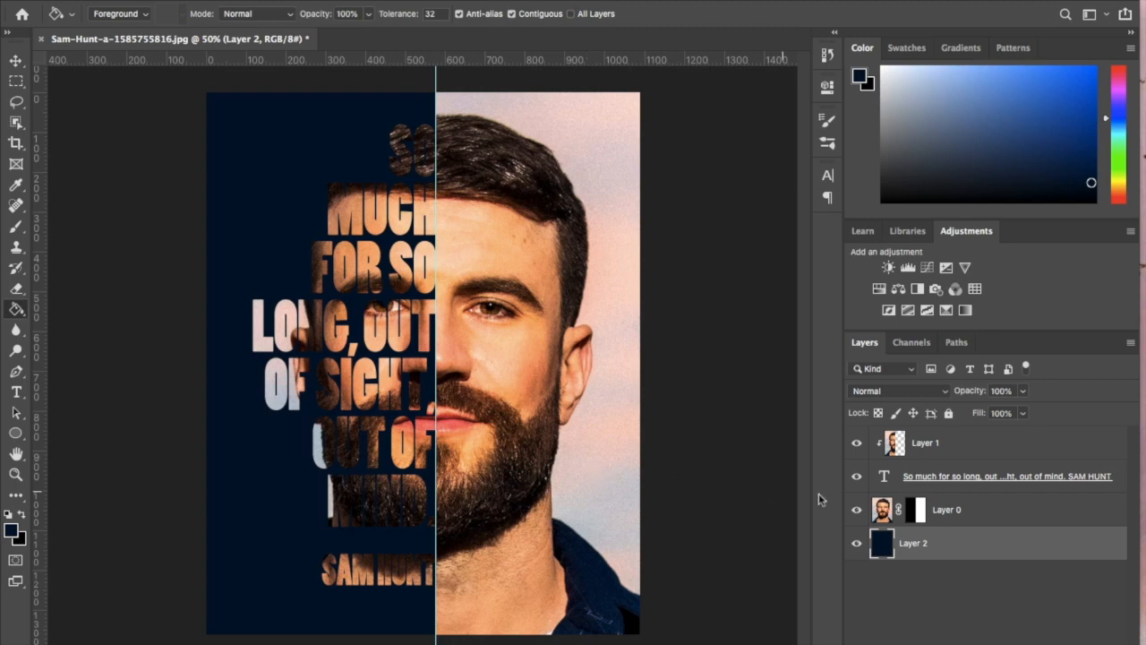
- Paint black on Layer 0's mask with the 90 px Brush to hide the sky background around the hair, ear, neck and shoulder
click(882, 511)
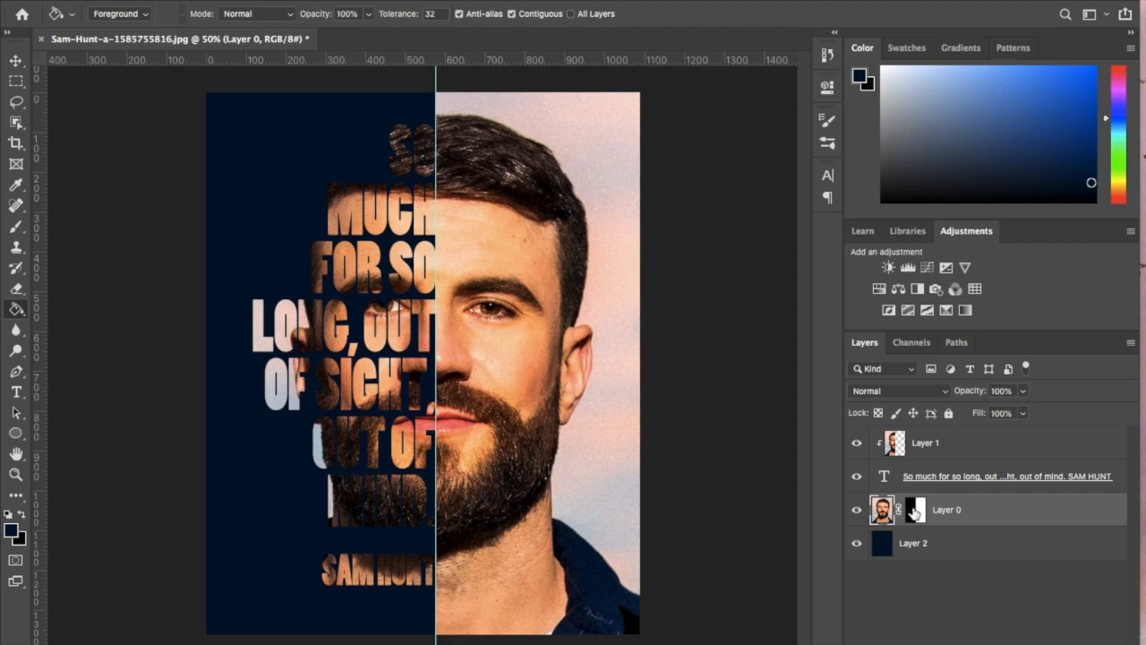
click(921, 510)
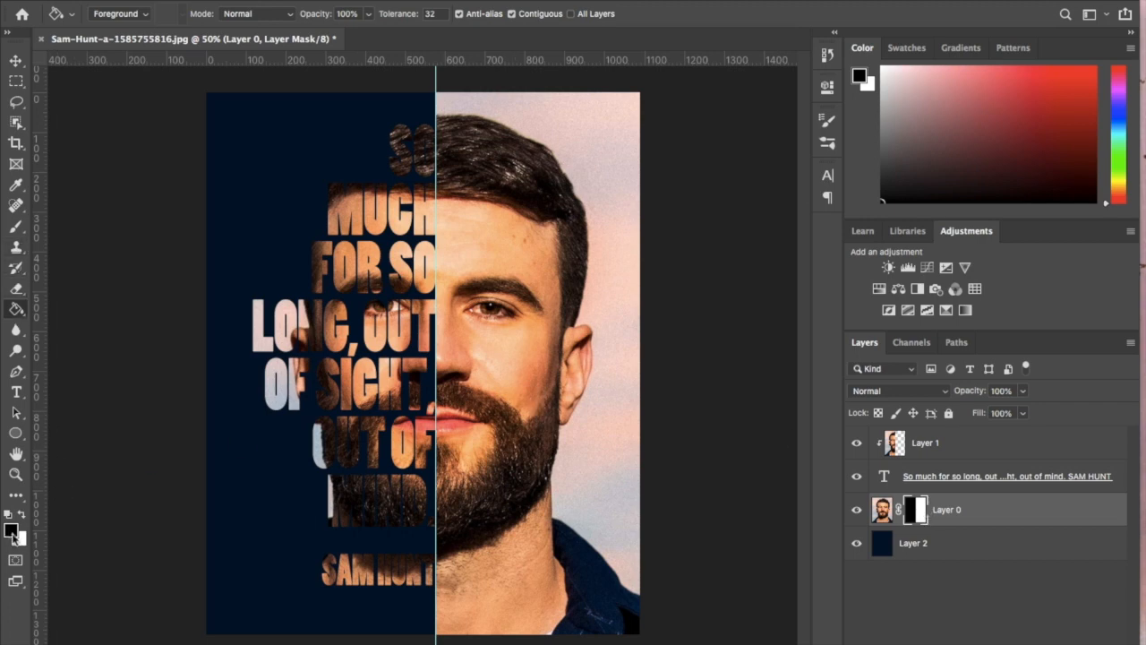
click(16, 225)
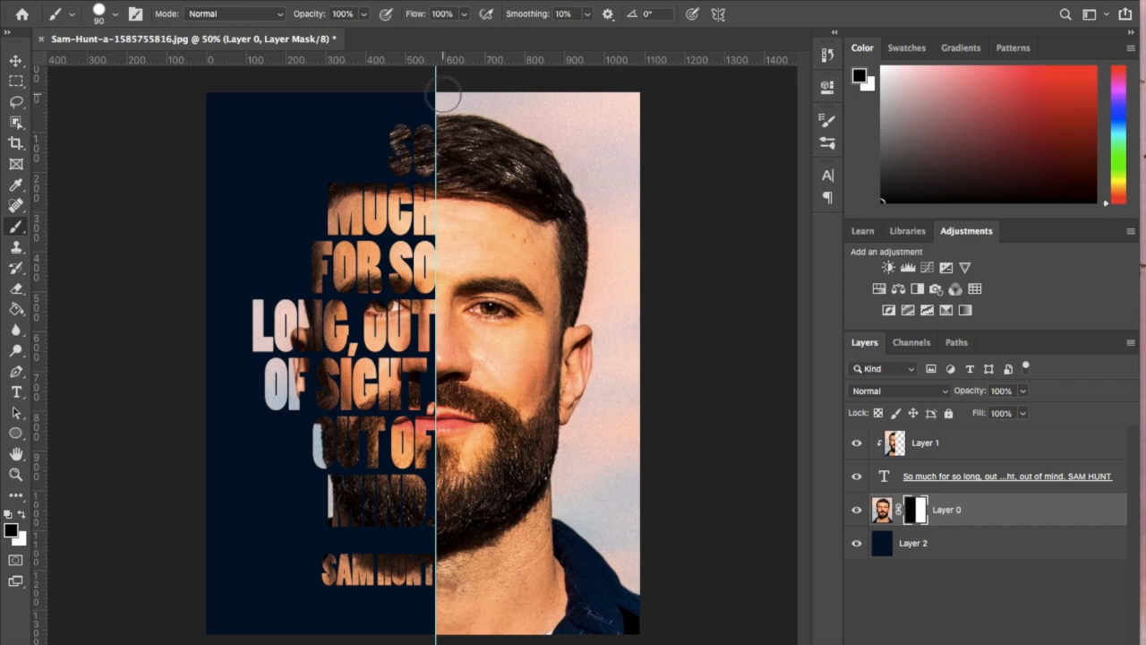
mouse_move(448, 101)
mouse_down()
mouse_move(582, 146)
mouse_move(574, 108)
mouse_move(528, 94)
mouse_move(640, 90)
mouse_move(628, 130)
mouse_move(613, 135)
mouse_move(638, 189)
mouse_move(564, 132)
mouse_move(592, 182)
mouse_move(550, 128)
mouse_move(630, 247)
mouse_move(615, 138)
mouse_move(630, 244)
mouse_move(544, 114)
mouse_move(542, 128)
mouse_move(596, 173)
mouse_move(622, 285)
mouse_move(638, 223)
mouse_move(645, 328)
mouse_up()
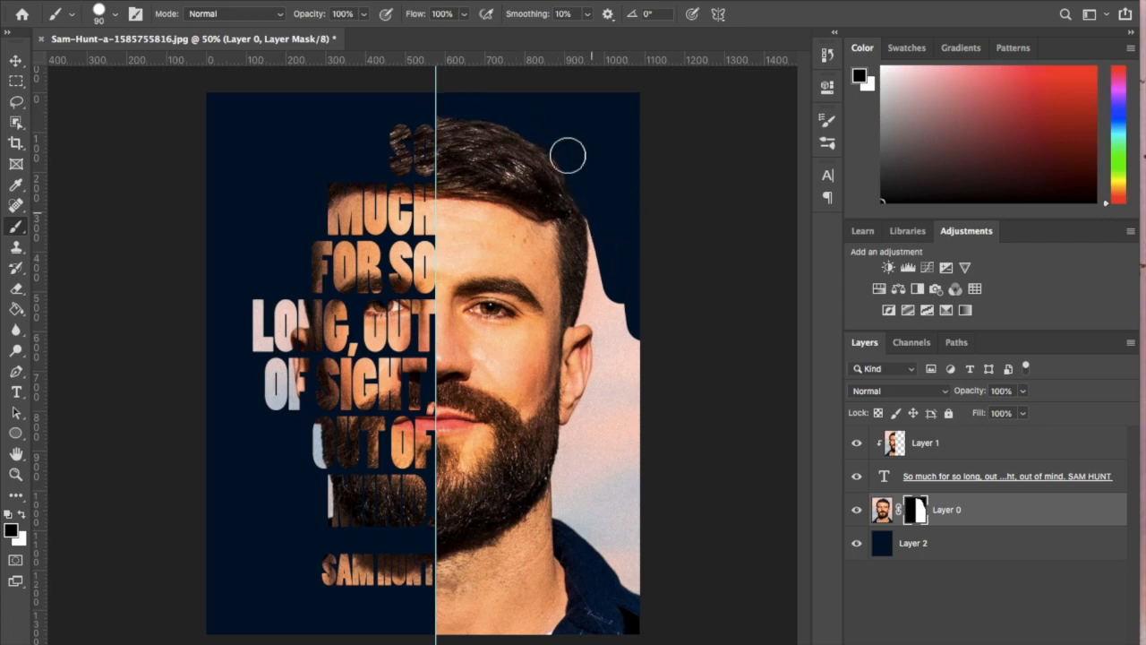
mouse_move(599, 203)
mouse_down()
mouse_move(593, 308)
mouse_move(611, 328)
mouse_move(610, 394)
mouse_move(594, 430)
mouse_move(570, 445)
mouse_move(606, 385)
mouse_move(621, 319)
mouse_move(633, 549)
mouse_move(611, 431)
mouse_move(593, 468)
mouse_move(568, 466)
mouse_move(568, 508)
mouse_move(628, 573)
mouse_move(664, 588)
mouse_move(641, 584)
mouse_move(598, 501)
mouse_up()
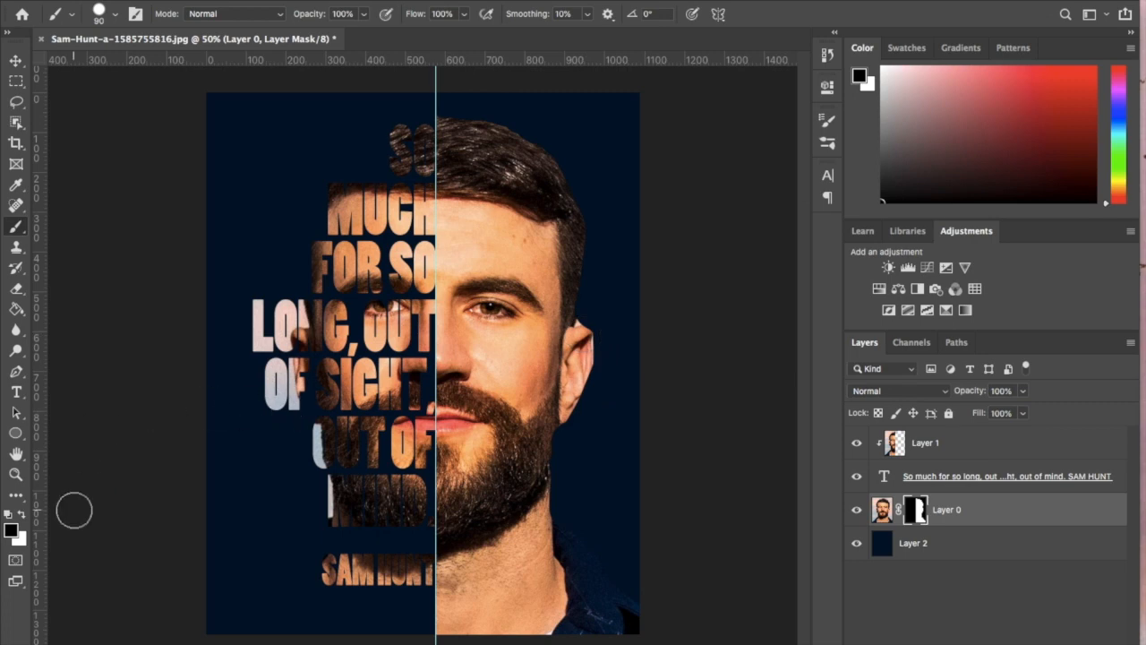
- Paint white on Layer 0's mask with a soft 70 px brush along the top and side of the hair to restore its edge
click(11, 532)
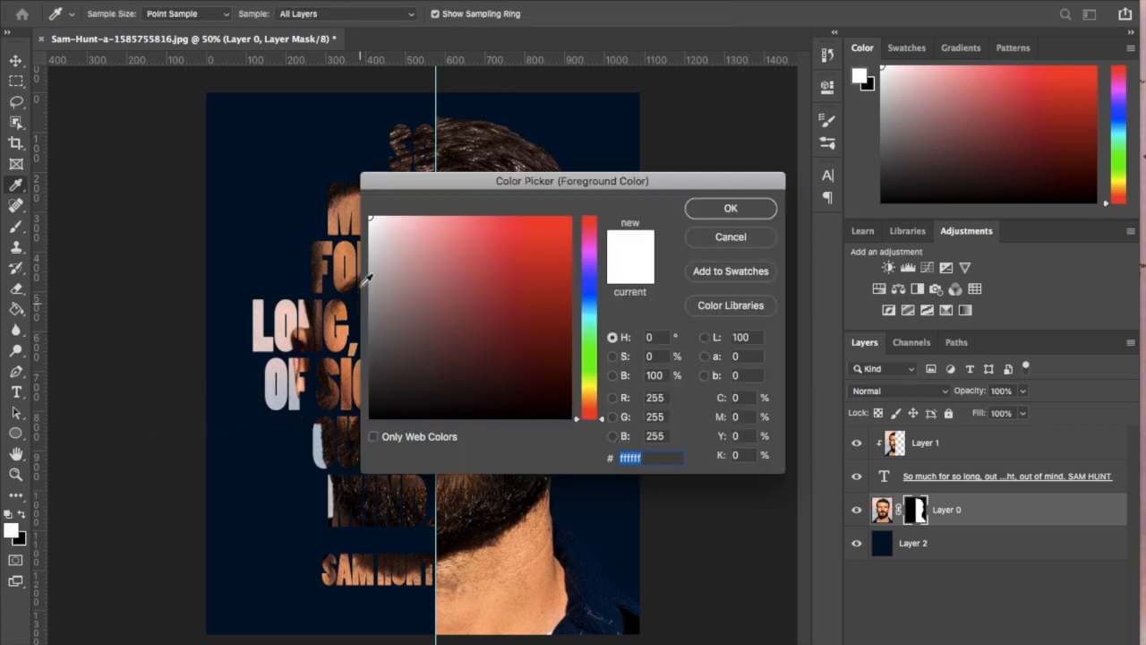
click(751, 208)
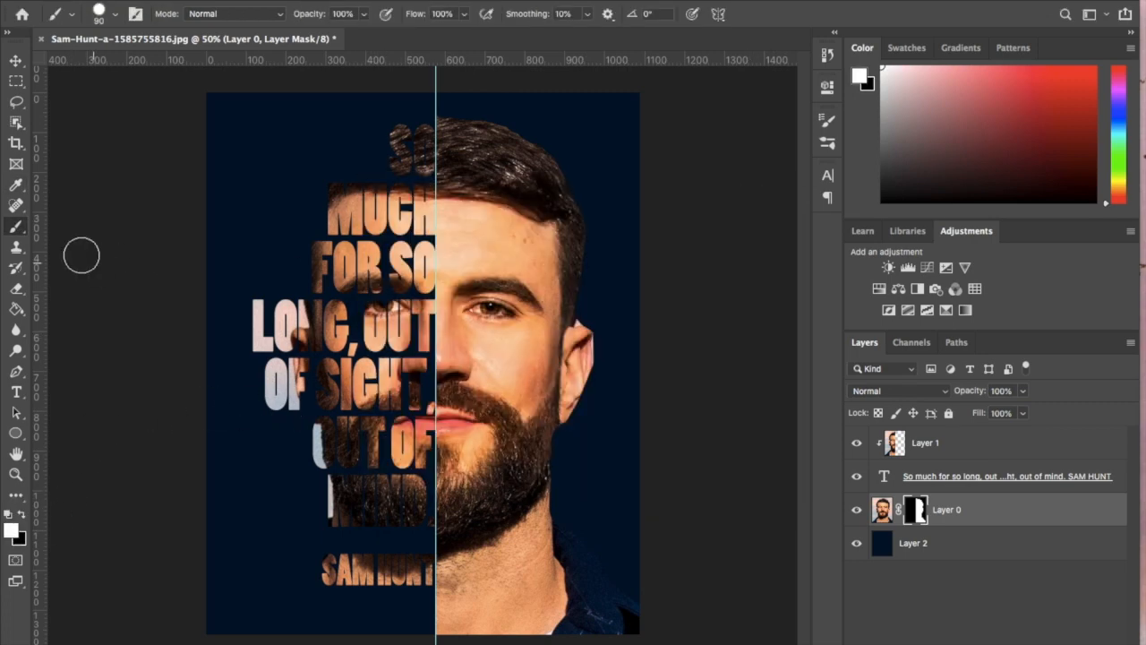
click(114, 17)
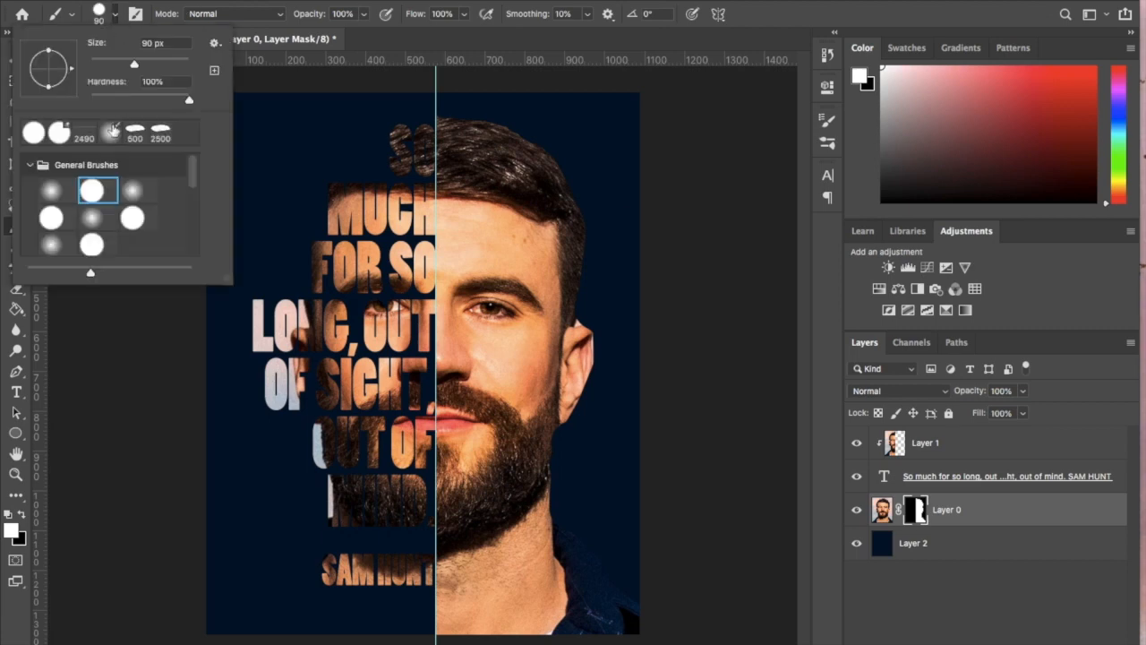
click(347, 2)
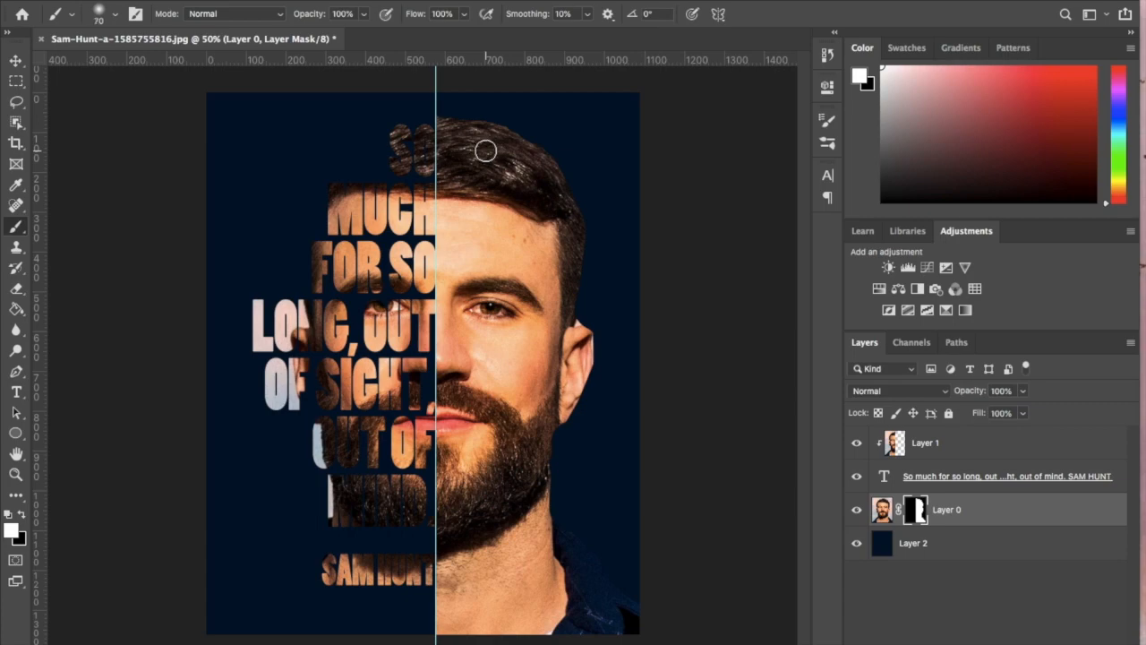
key(super+plus)
key(super+plus)
scroll(485, 152, up, 8)
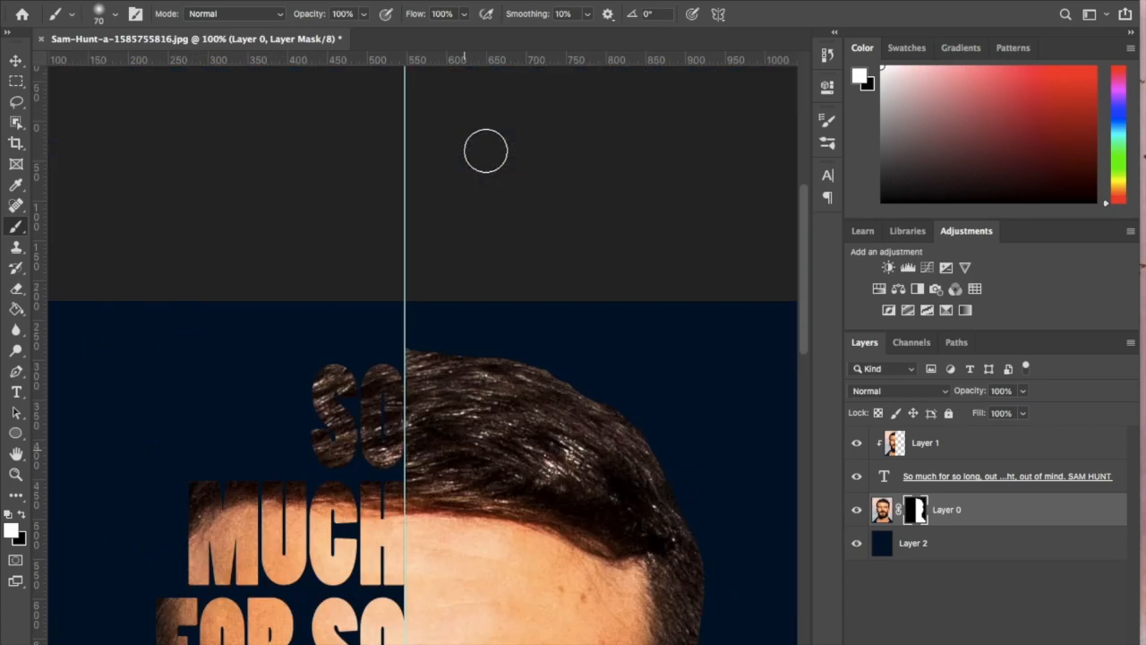
scroll(486, 155, down, 10)
scroll(453, 97, up, 4)
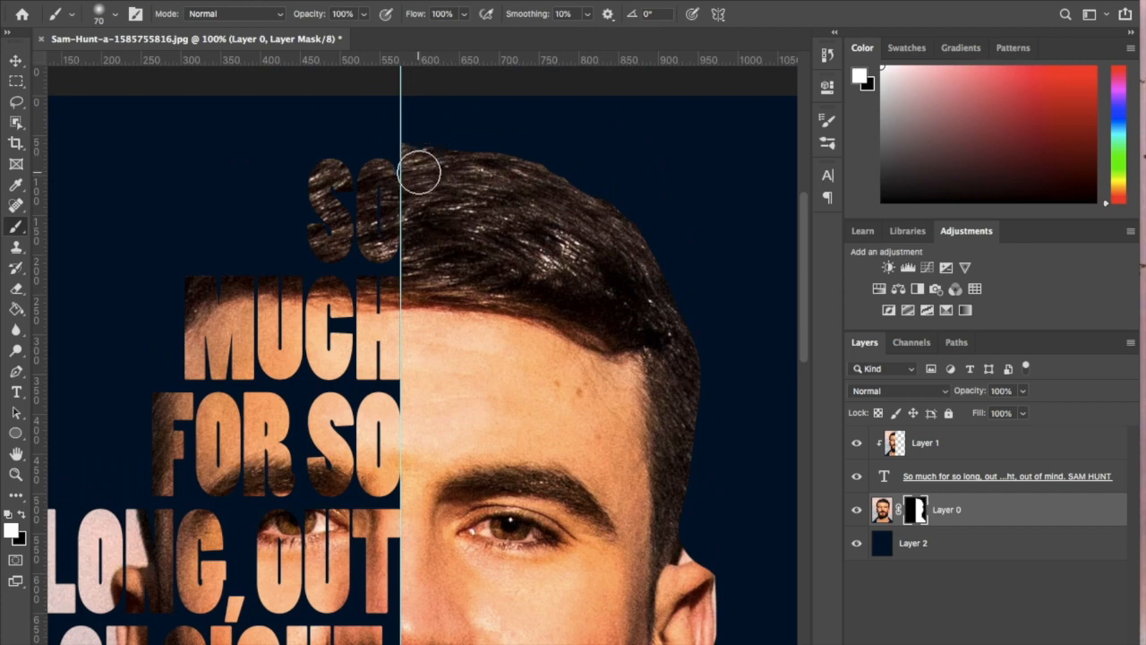
mouse_move(403, 163)
mouse_down()
mouse_move(521, 186)
mouse_move(538, 209)
mouse_up()
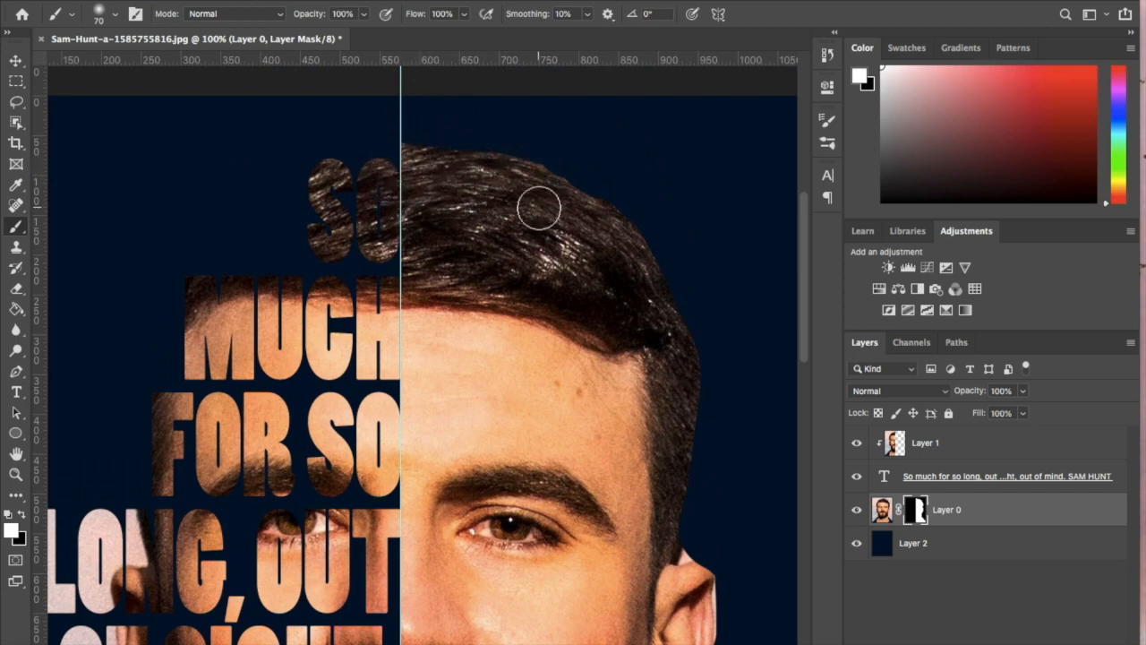
mouse_move(428, 167)
mouse_down()
mouse_move(469, 167)
mouse_move(560, 200)
mouse_move(639, 273)
mouse_move(590, 214)
mouse_move(523, 175)
mouse_move(437, 170)
mouse_move(577, 213)
mouse_move(643, 271)
mouse_move(682, 382)
mouse_move(667, 545)
mouse_move(681, 432)
mouse_move(662, 324)
mouse_move(676, 333)
mouse_move(614, 229)
mouse_move(529, 205)
mouse_up()
drag(491, 167, 435, 159)
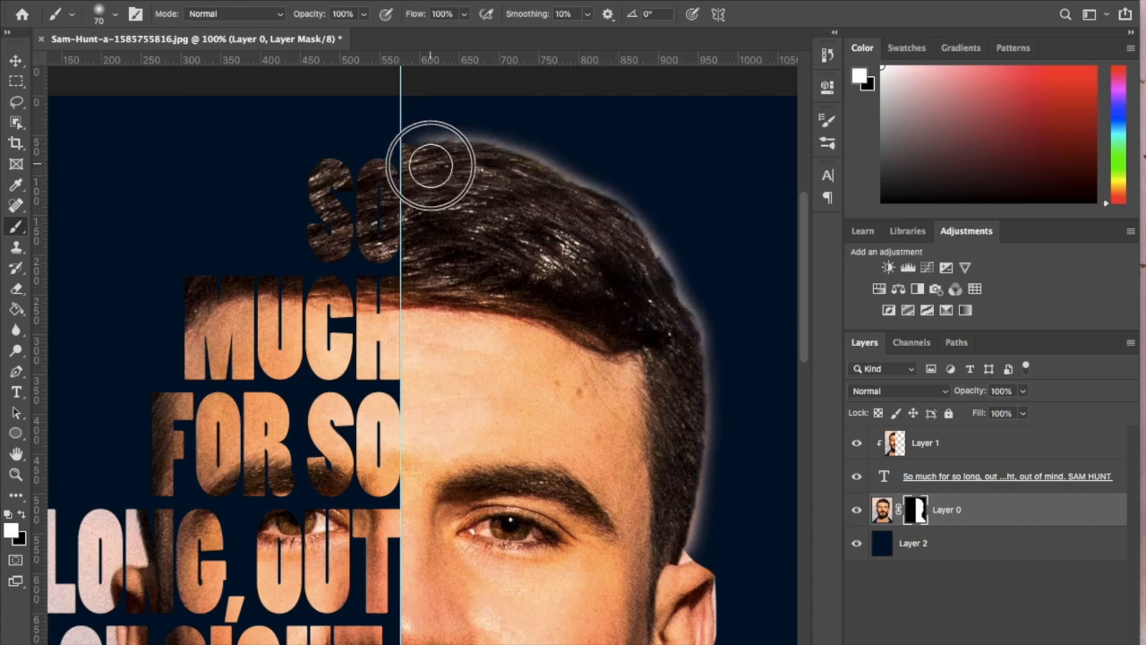
- Restore the edges of the ear, beard, neck and shoulder by painting white on Layer 0's mask with the soft brush
scroll(596, 310, down, 10)
scroll(597, 310, up, 3)
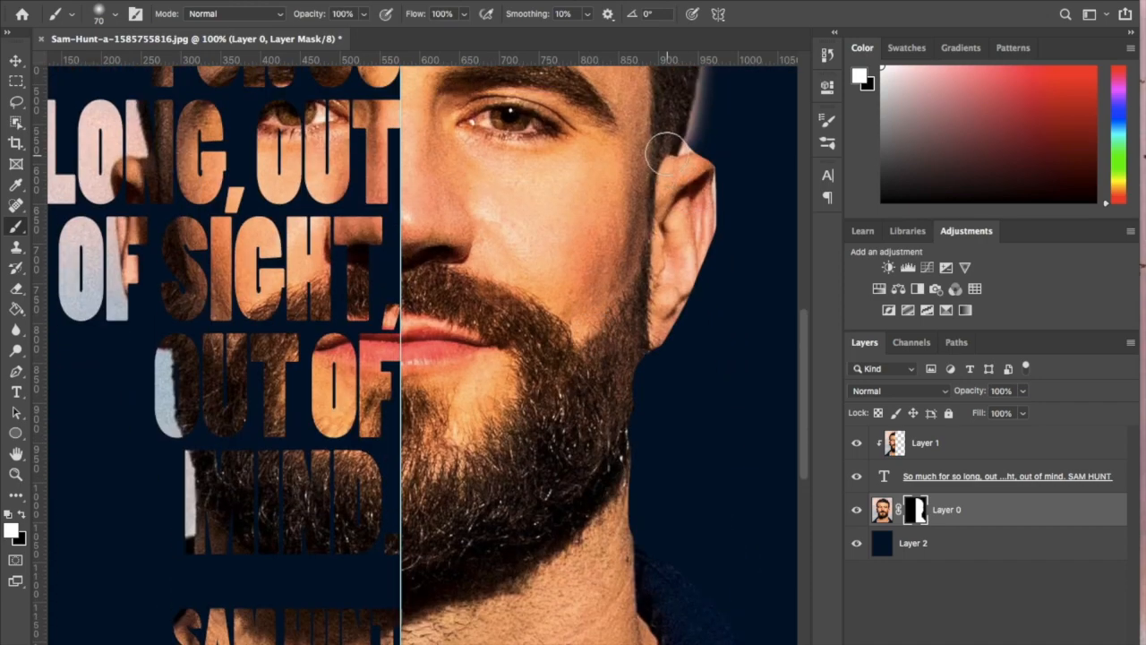
mouse_move(663, 138)
mouse_down()
mouse_move(667, 179)
mouse_move(701, 174)
mouse_move(689, 165)
mouse_move(691, 244)
mouse_move(665, 298)
mouse_move(692, 240)
mouse_move(647, 330)
mouse_move(622, 342)
mouse_move(603, 486)
mouse_up()
scroll(604, 486, down, 5)
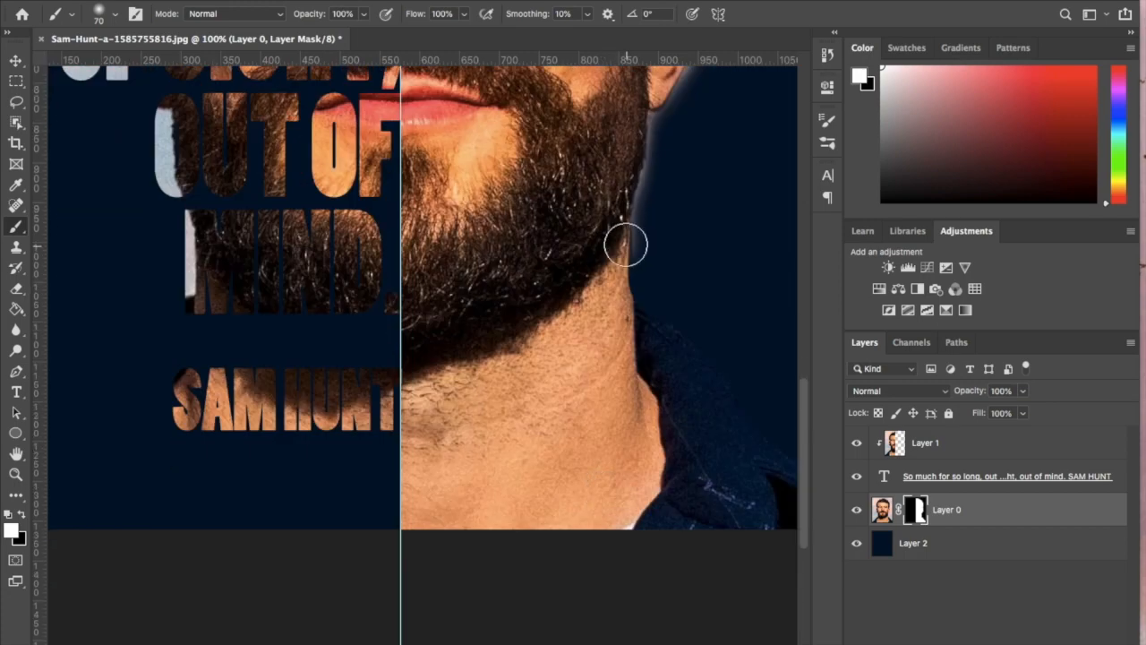
mouse_move(610, 217)
mouse_down()
mouse_move(615, 329)
mouse_move(643, 330)
mouse_move(791, 476)
mouse_move(729, 401)
mouse_move(657, 376)
mouse_up()
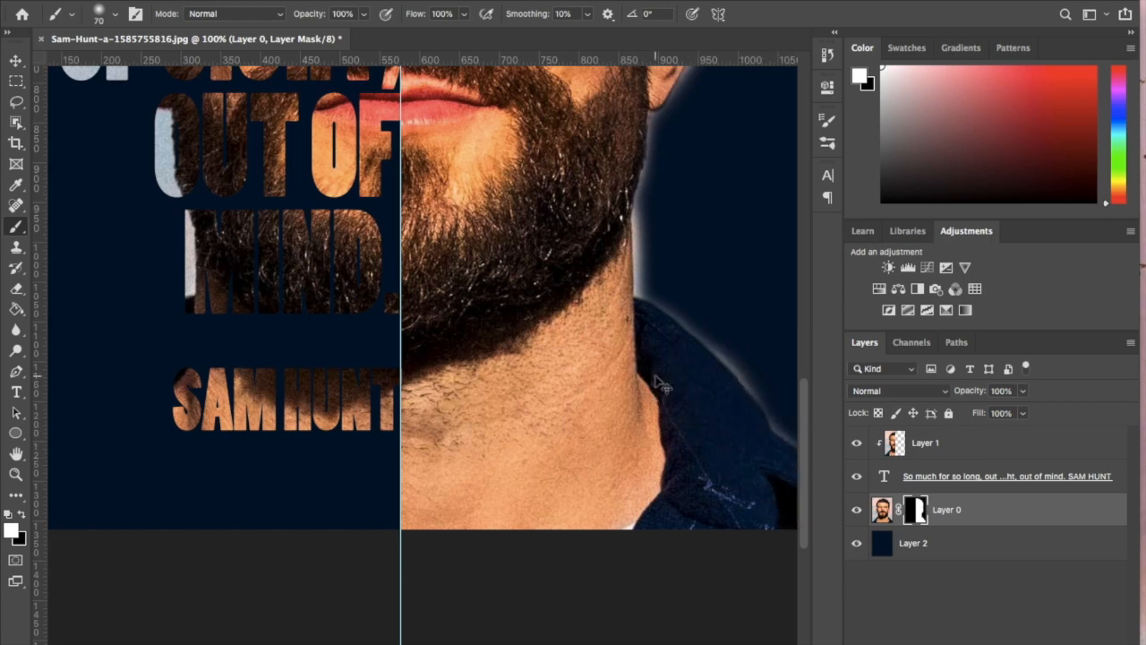
key(ctrl+minus)
key(ctrl+minus)
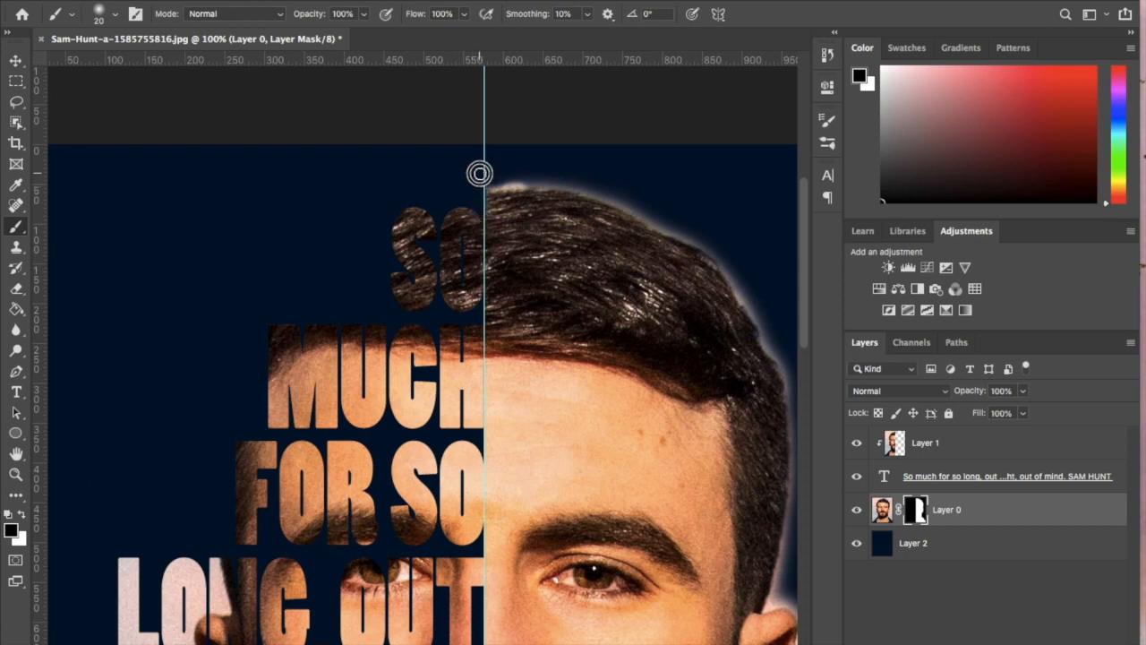
key(super+minus)
key(super+minus)
key(super+minus)
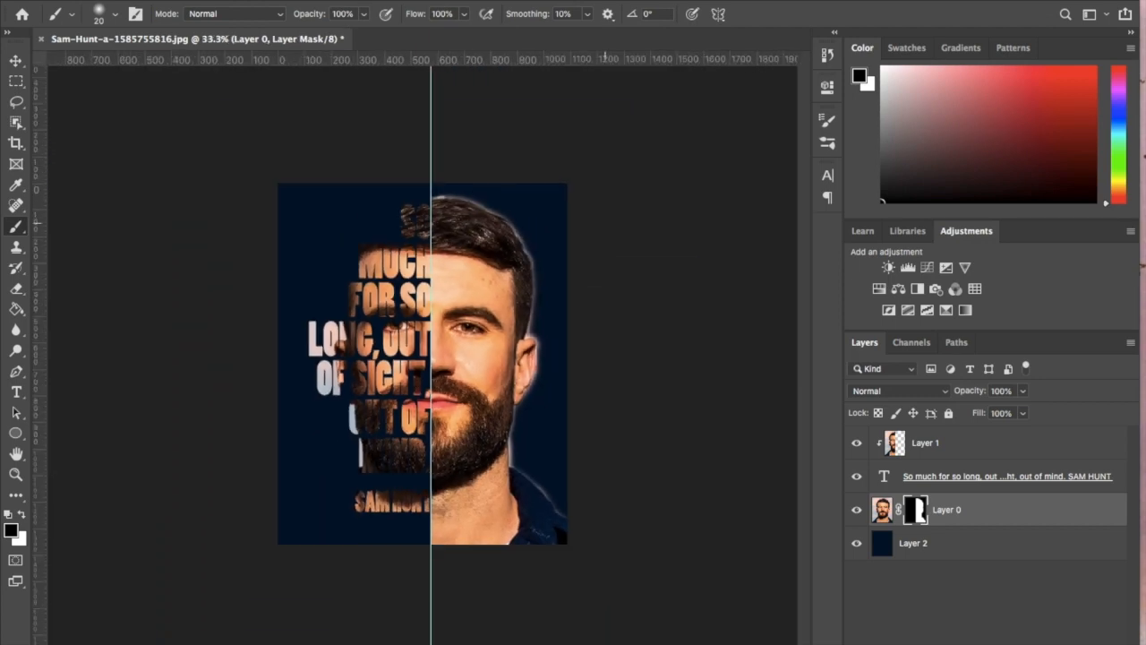
key(super+equal)
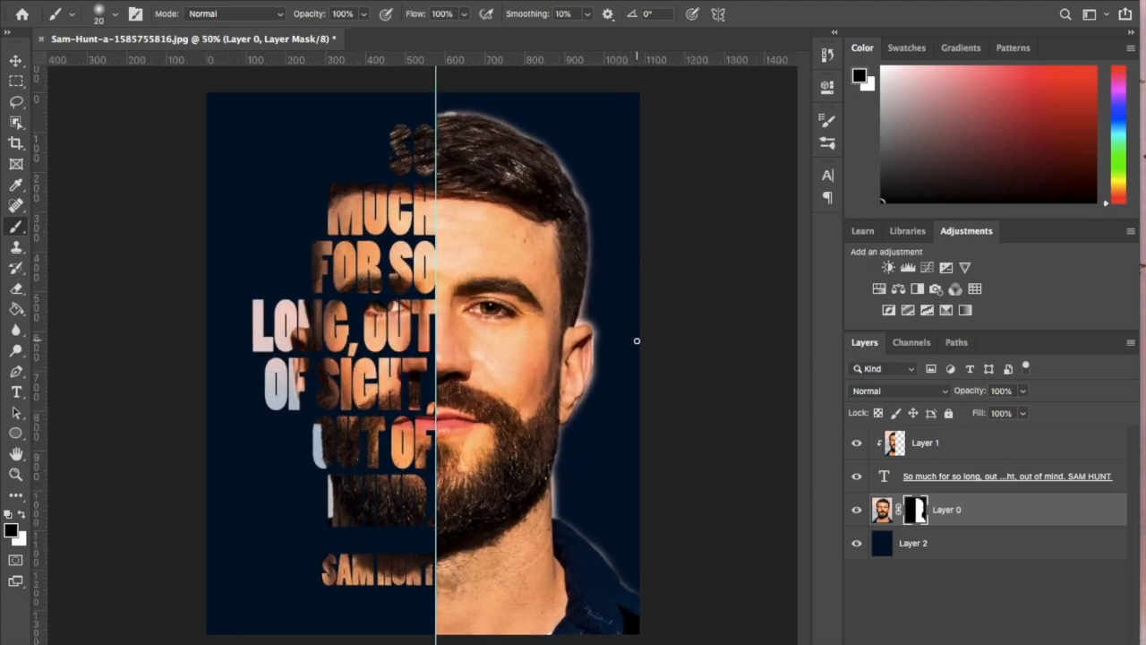